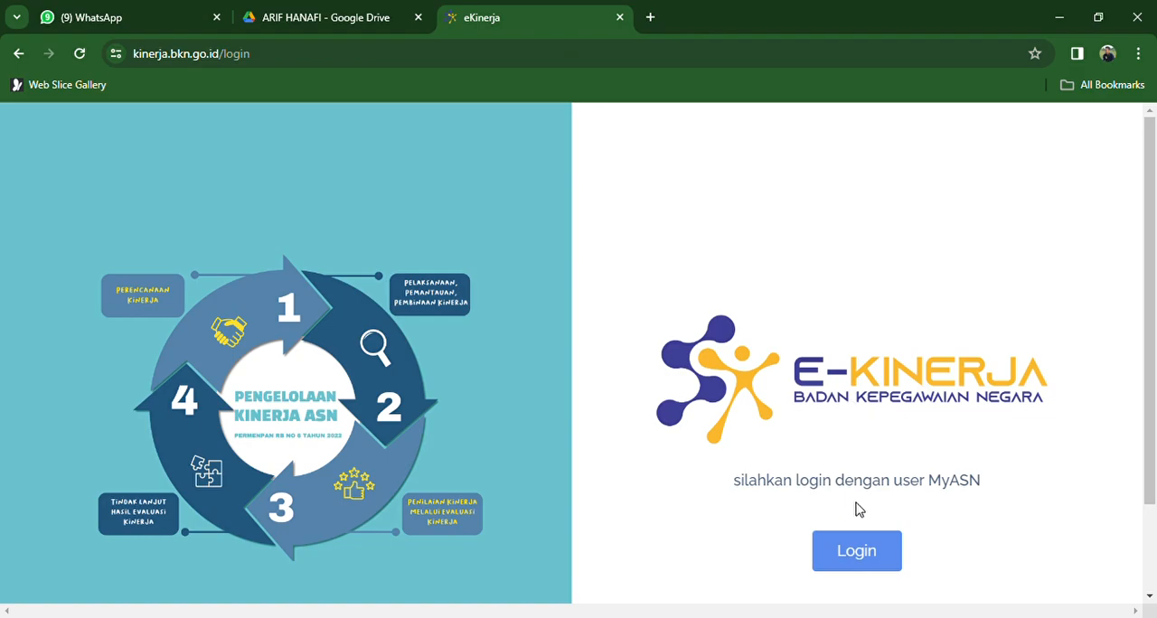
- Sign in to e-Kinerja using the prefilled SSO ASN account
click(856, 551)
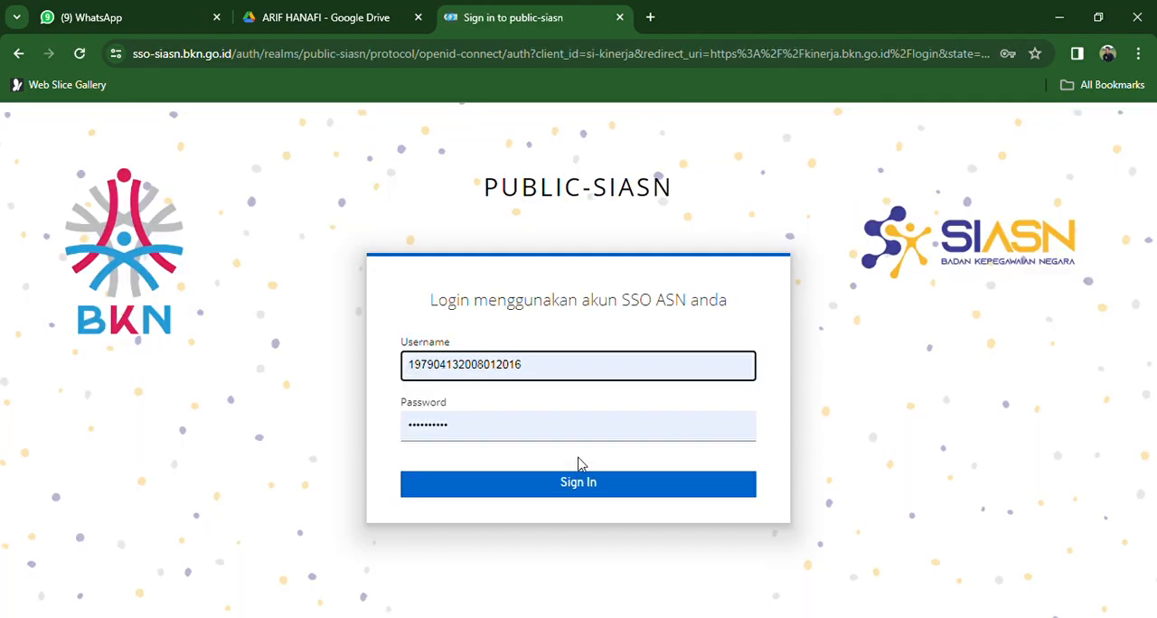
click(581, 483)
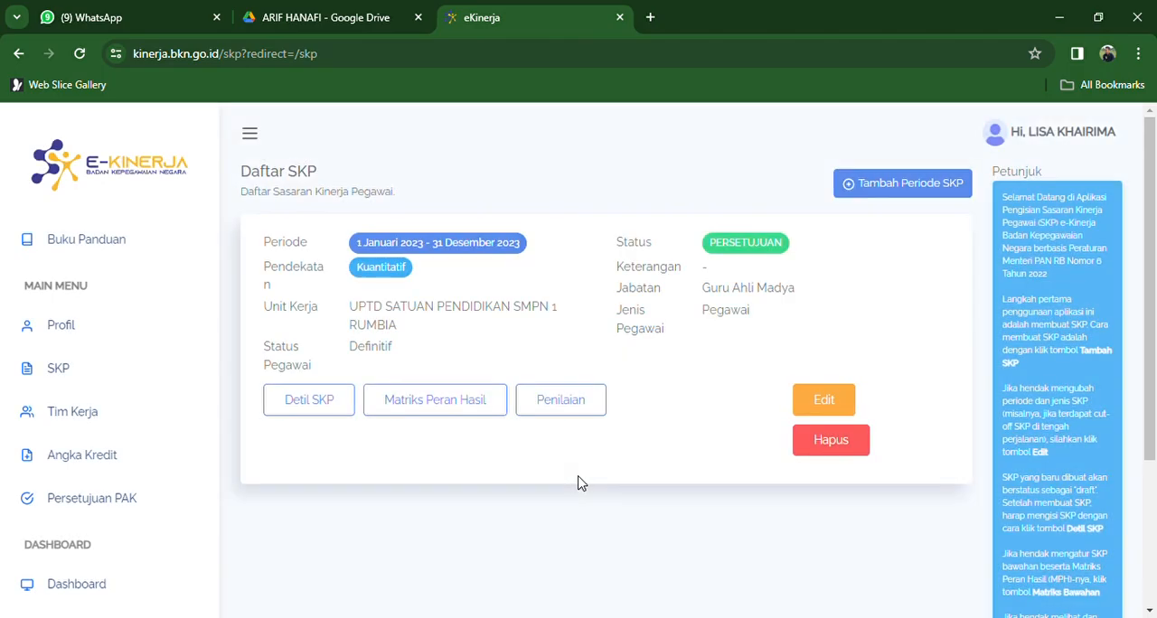
- Open the Rencana Aksi for BULANAN-JANUARI from the Penilaian of the 2023 SKP
click(57, 365)
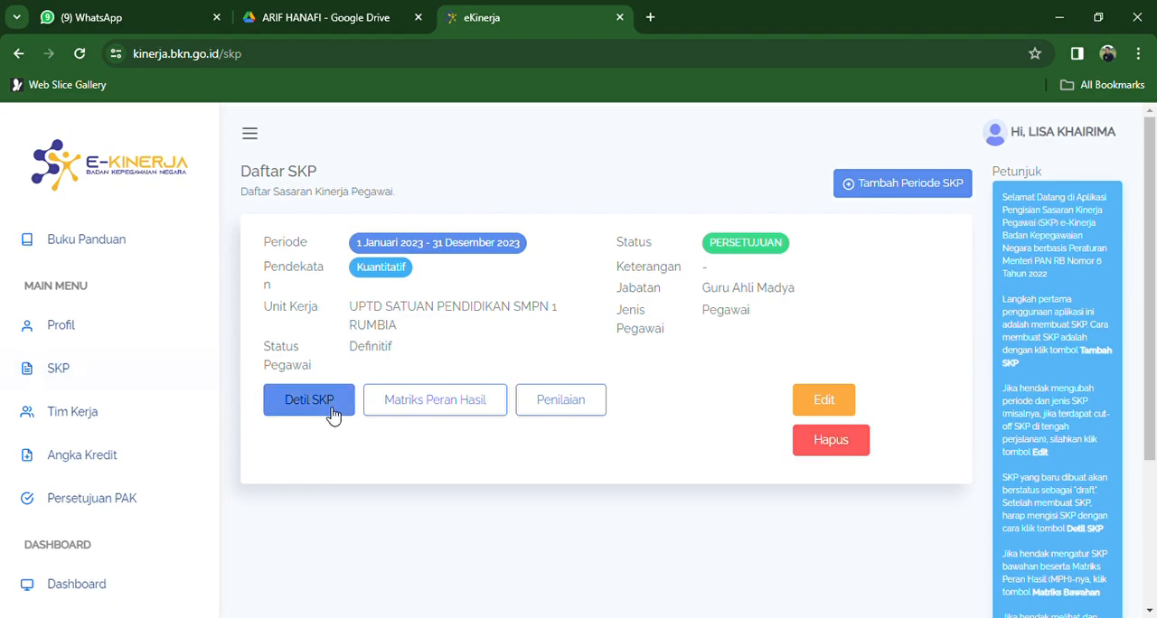
click(562, 414)
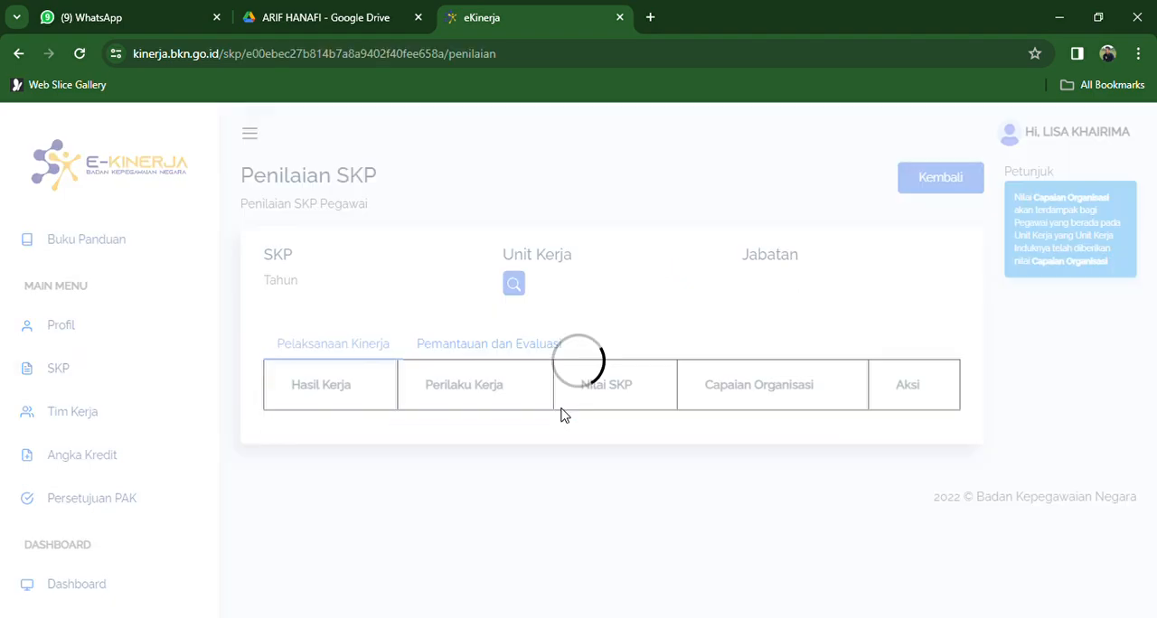
drag(1151, 158, 1151, 195)
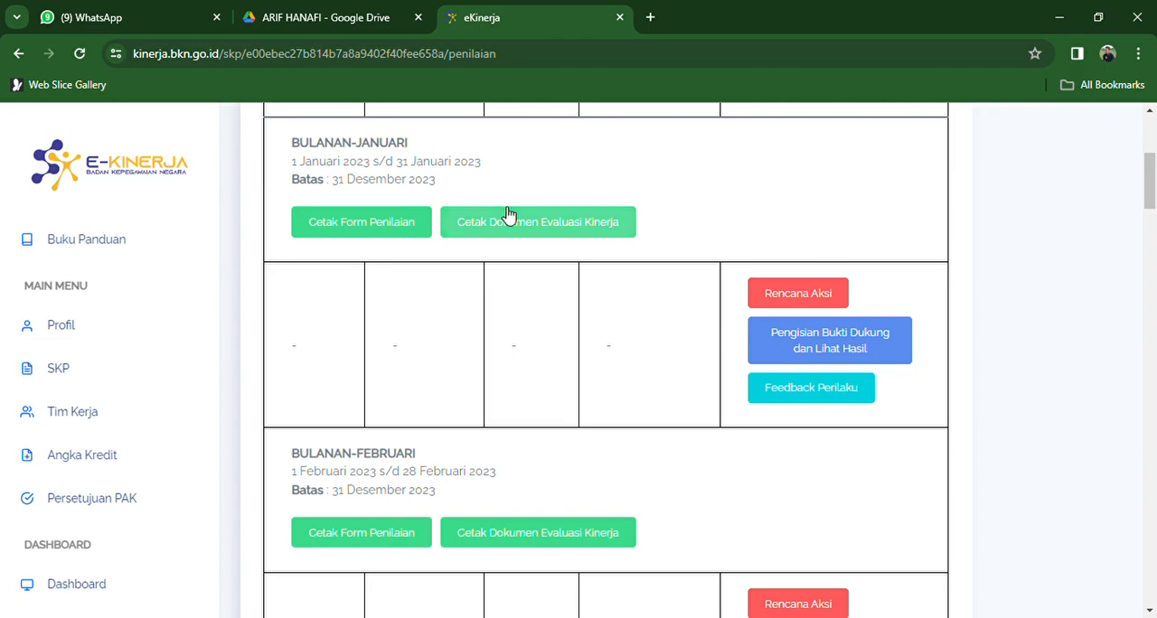
click(767, 297)
- View the blank Tambah Rencana Aksi form for work result 1 and close it without adding an entry
drag(1153, 205, 1154, 331)
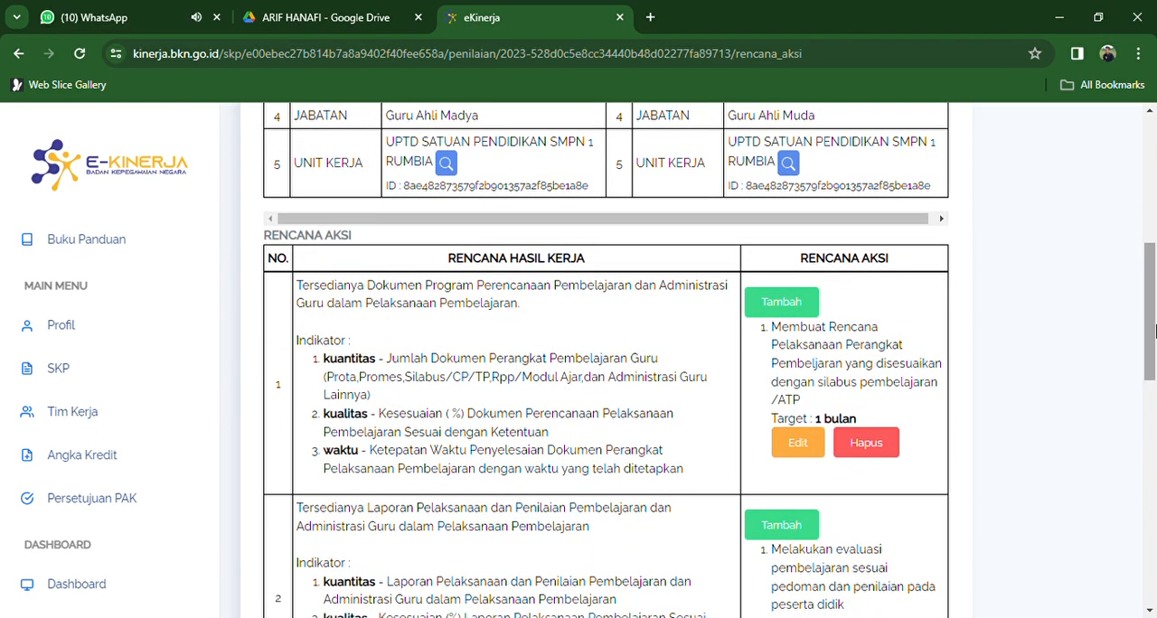
drag(1154, 331, 1154, 353)
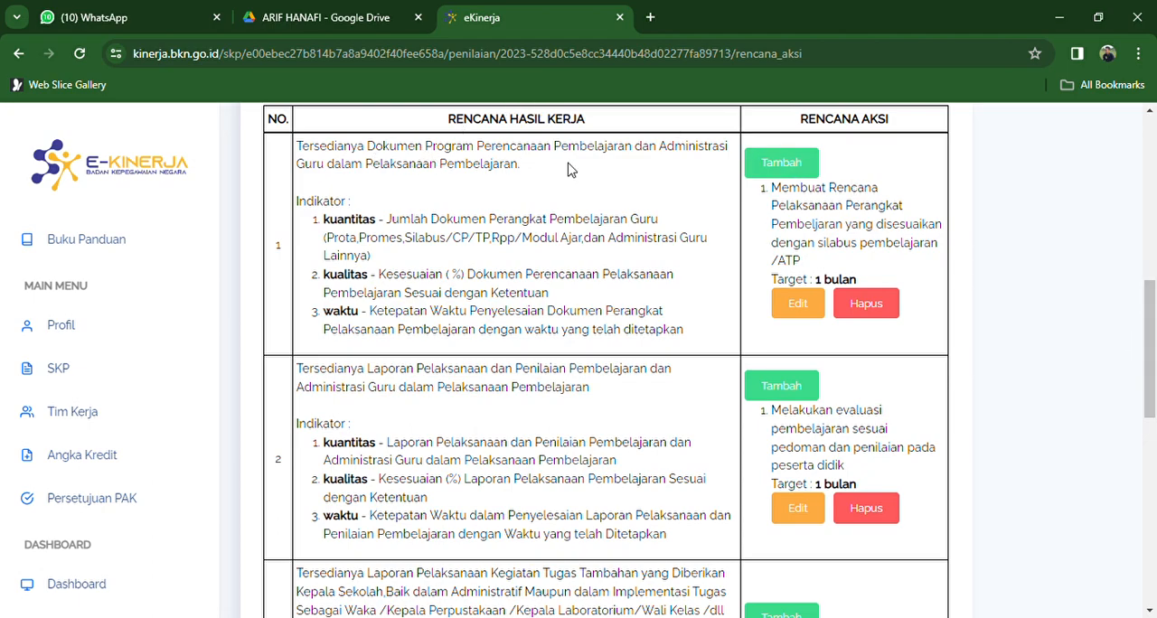
click(774, 167)
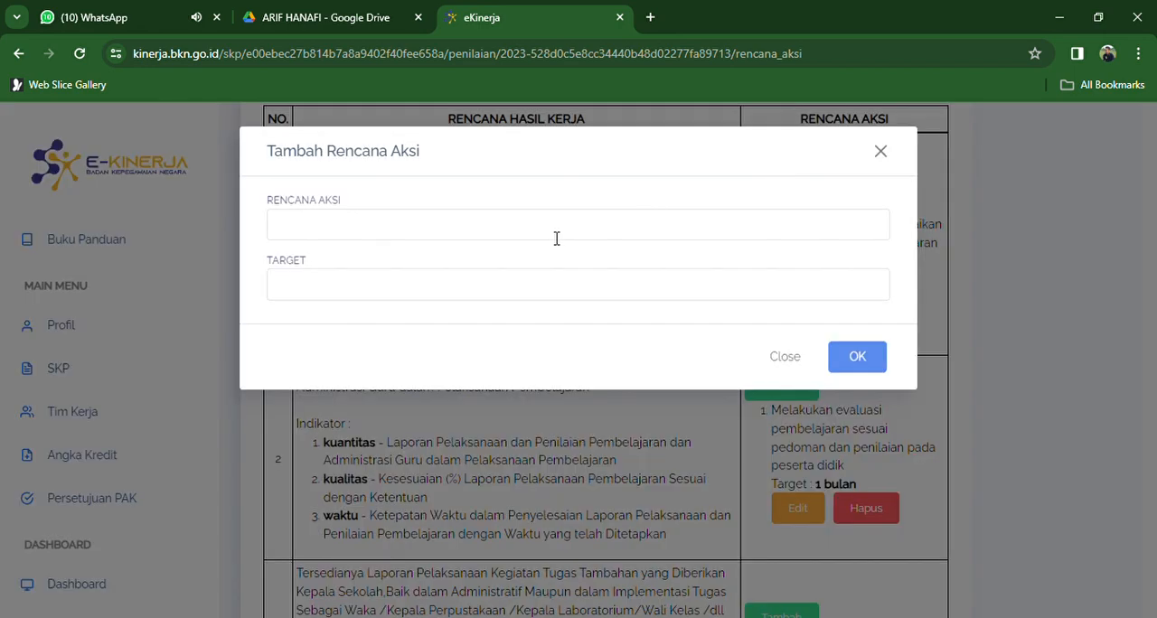
click(882, 152)
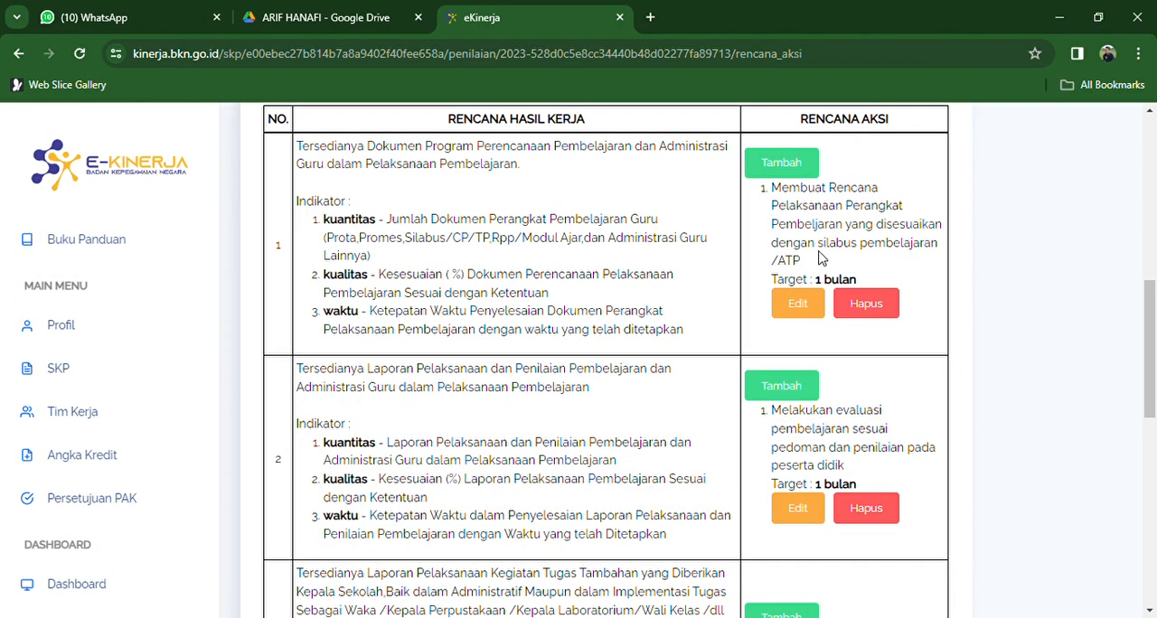
- Review the existing action plans and targets of work results 1 and 2 in the edit form, confirming each as it is
click(797, 303)
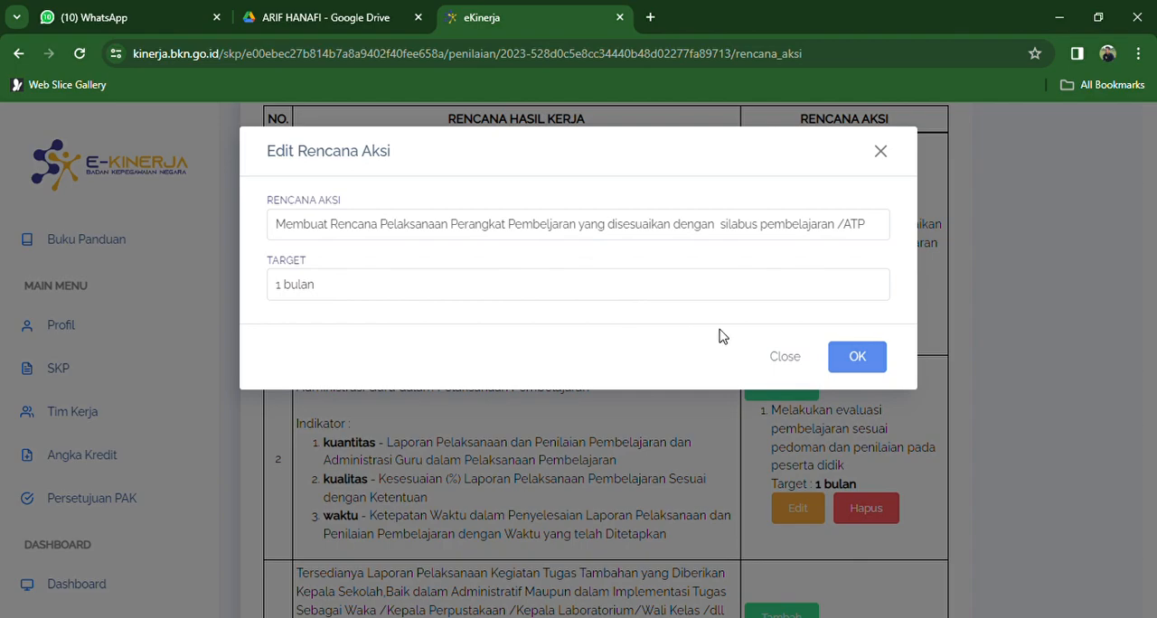
click(854, 365)
drag(1152, 350, 1155, 418)
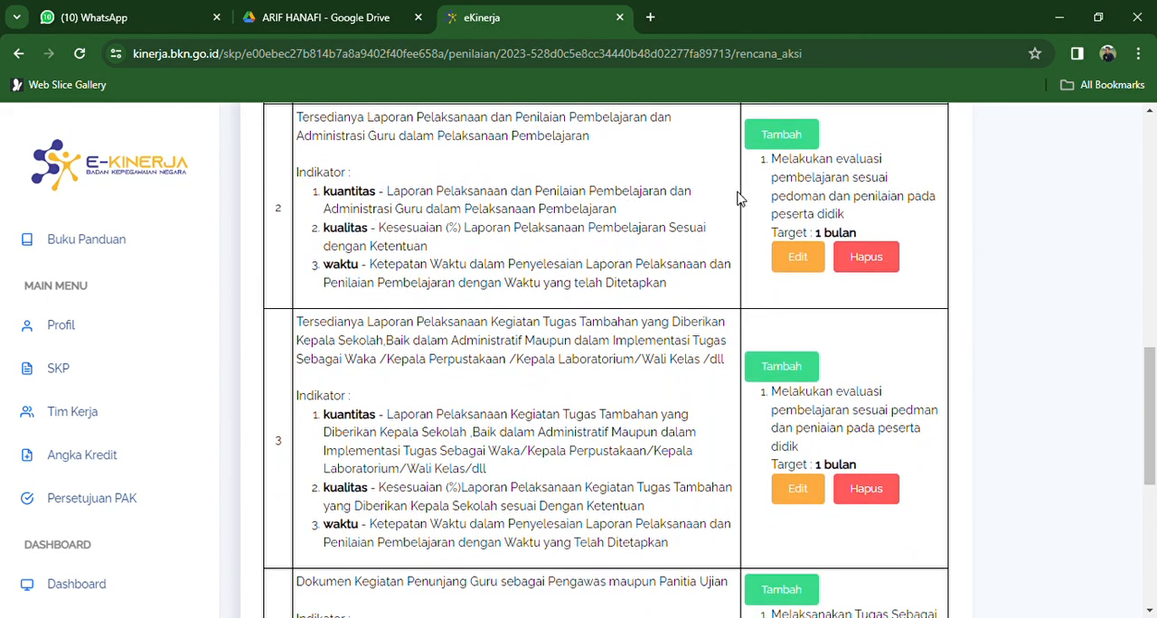
click(797, 257)
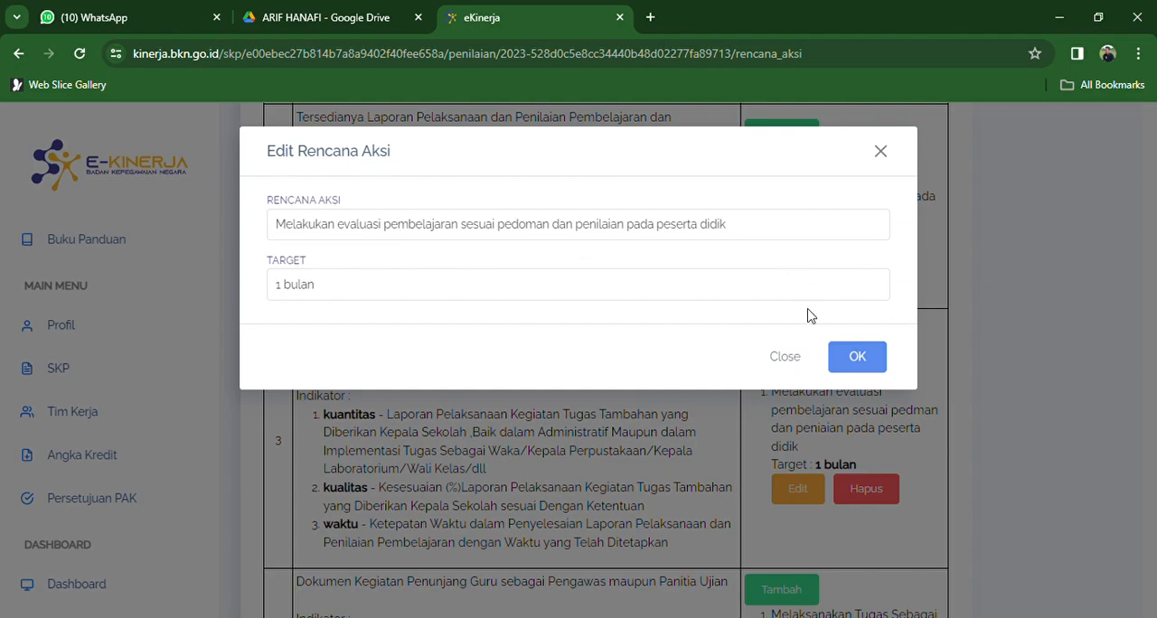
click(868, 355)
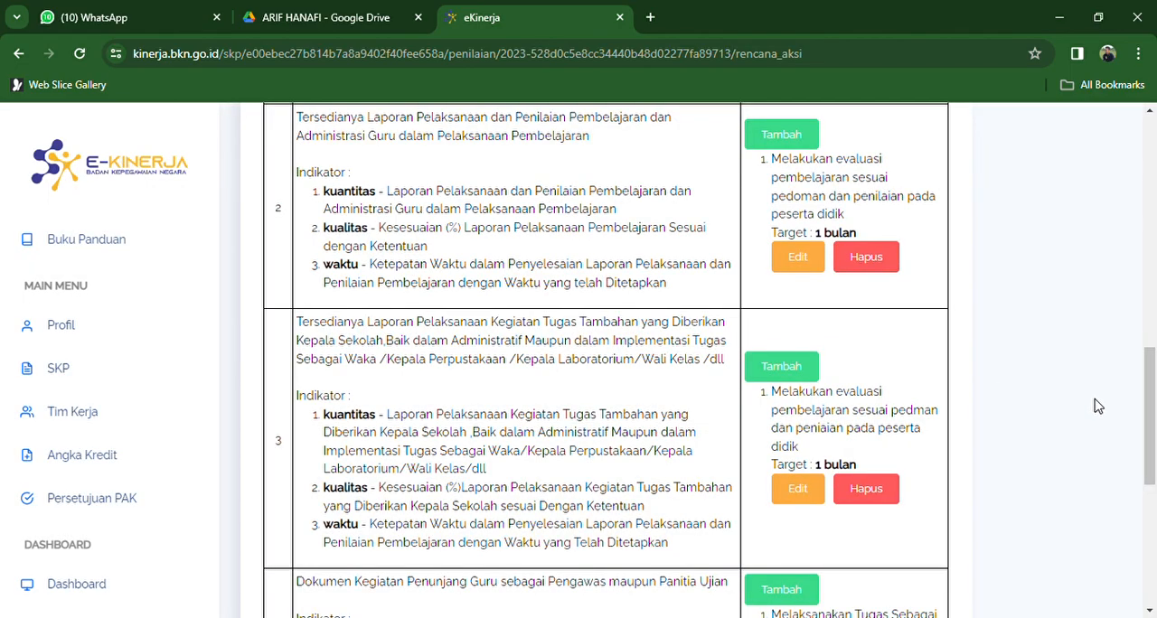
- Review the existing action plans and targets of work results 3, 4 and 5 in the edit form without altering them
drag(1152, 412, 1155, 436)
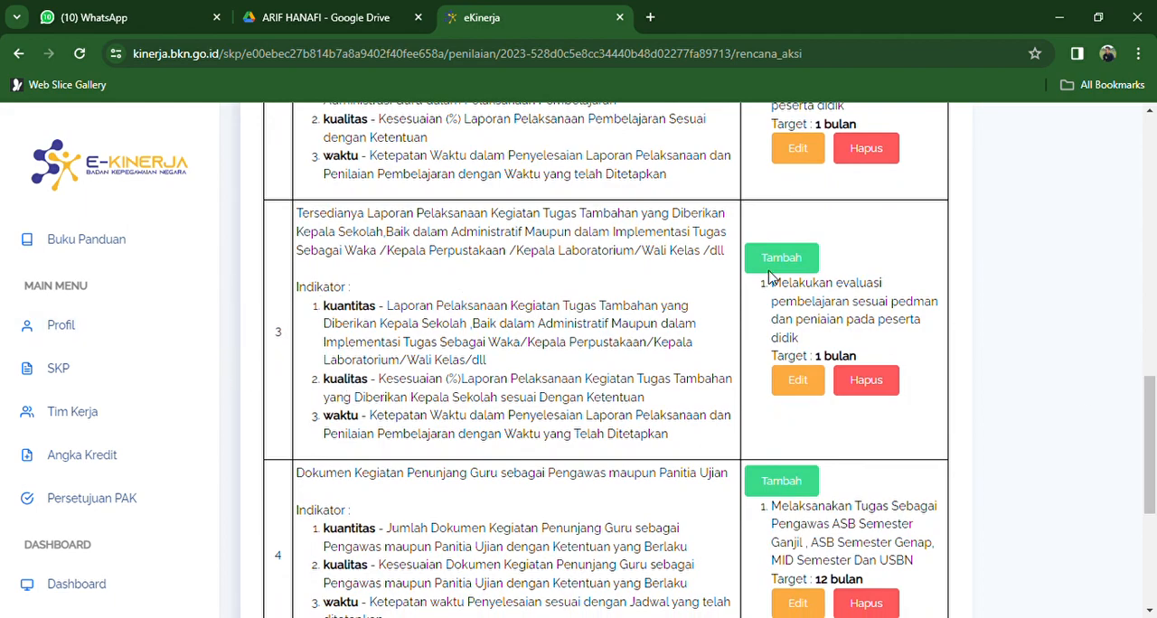
click(801, 380)
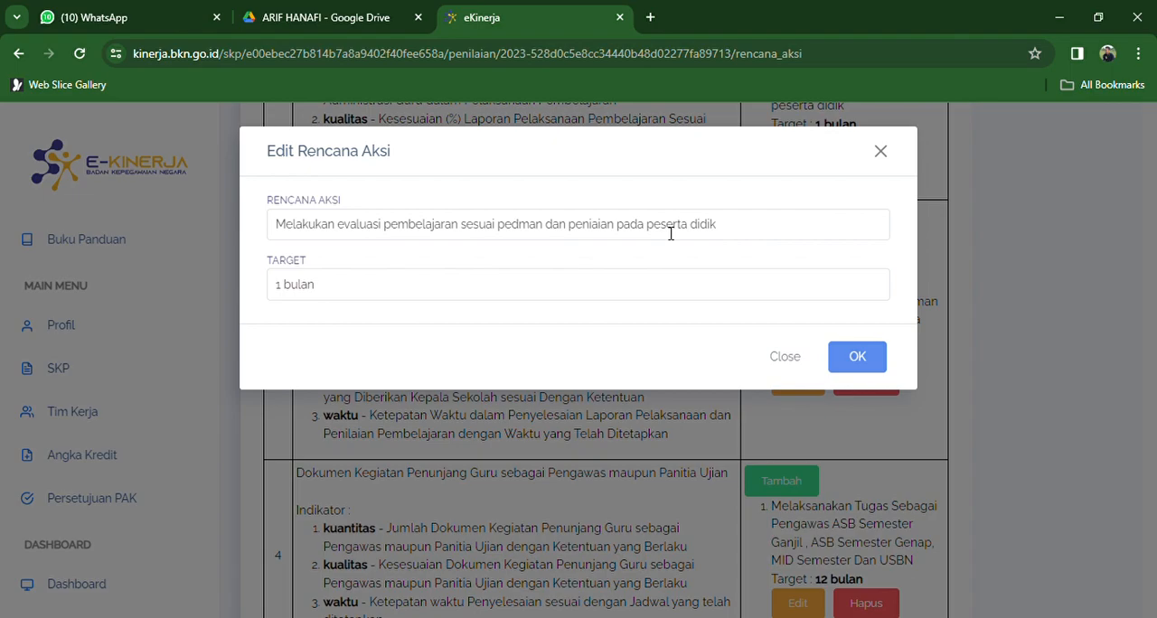
click(782, 359)
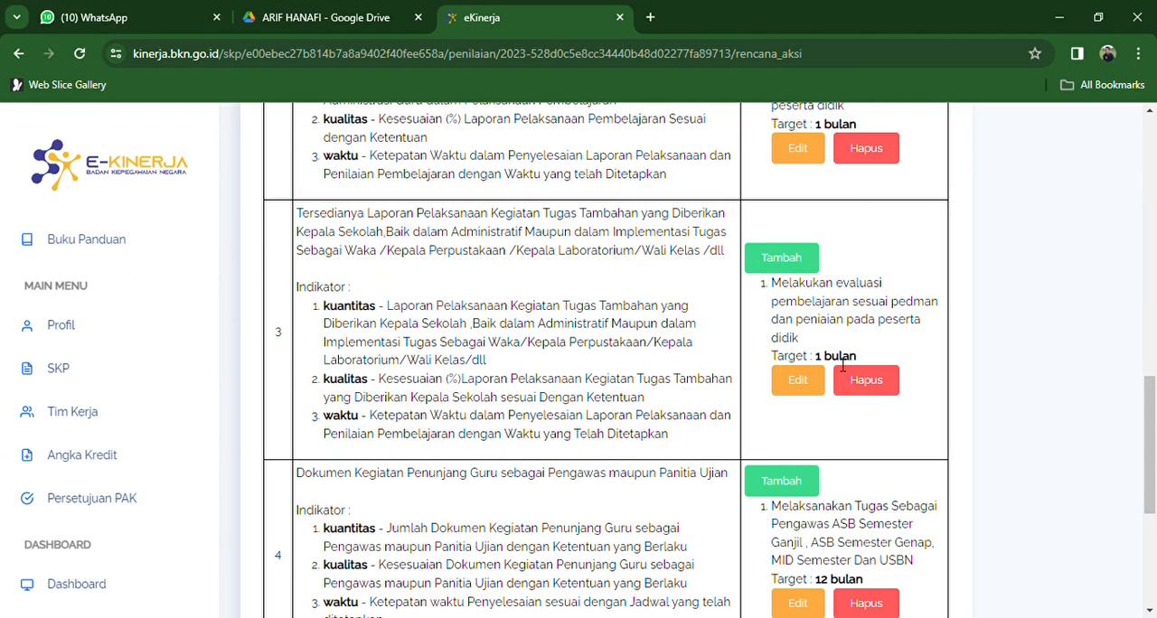
drag(1151, 408, 1154, 466)
click(809, 395)
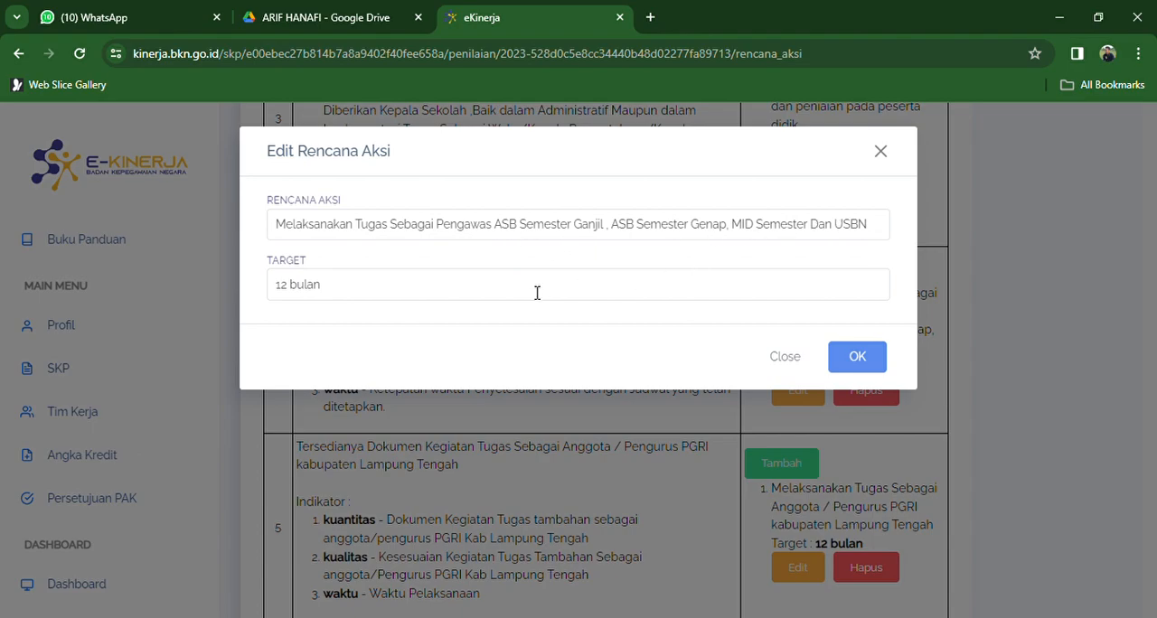
click(852, 353)
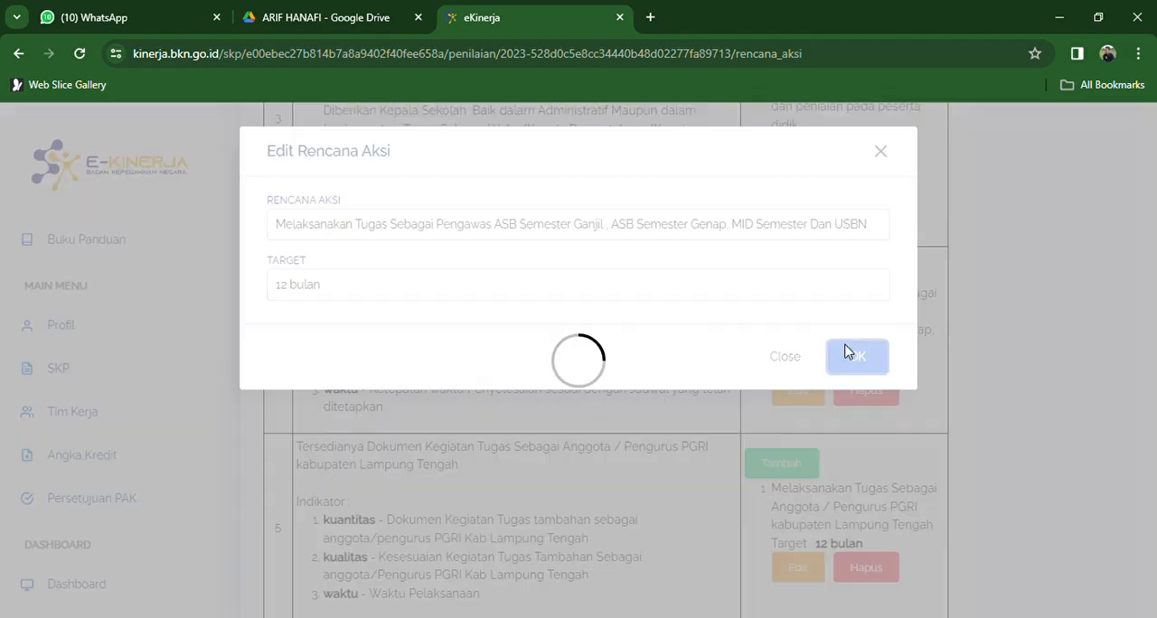
scroll(1155, 465, down, 2)
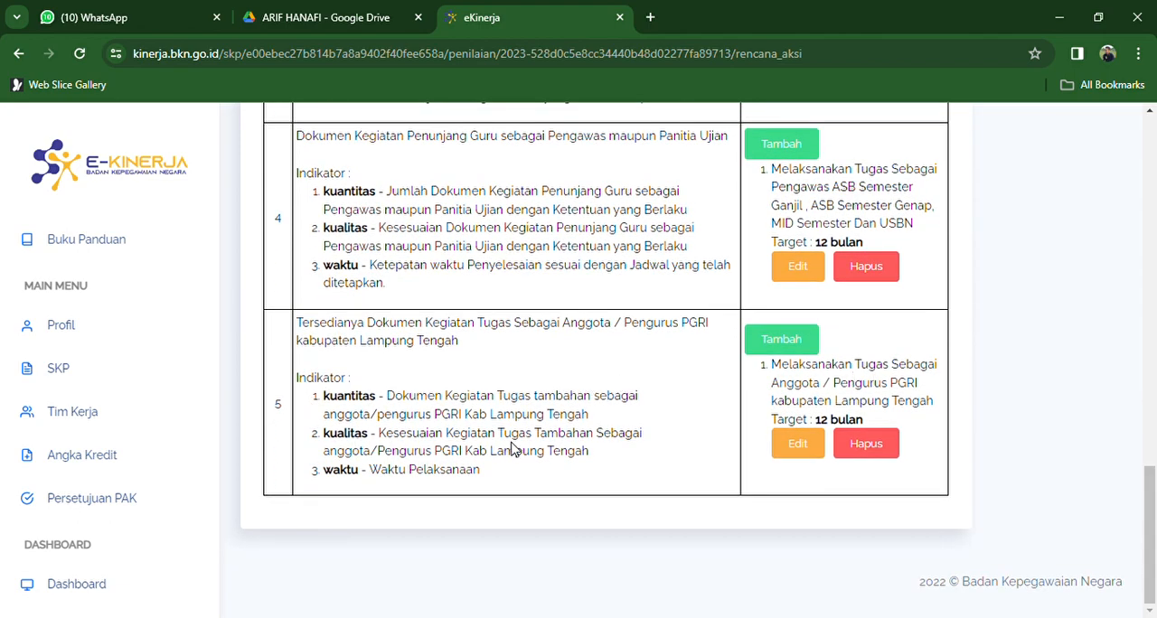
click(803, 443)
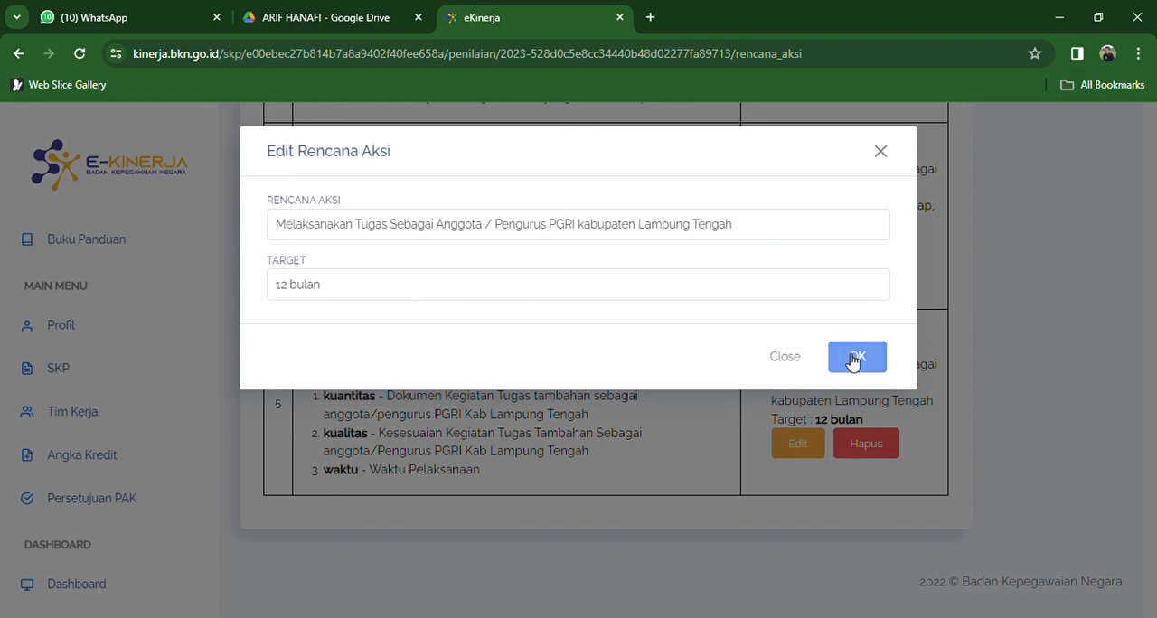
click(785, 357)
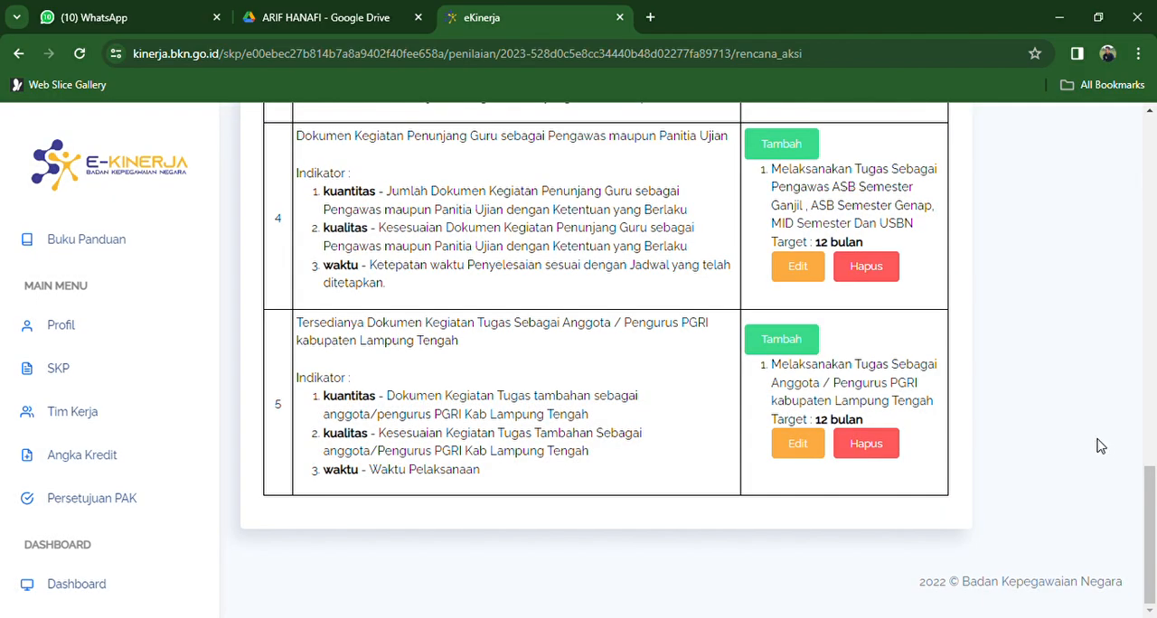
- Return from the Rencana Aksi page to the BULANAN-JANUARI period on the Penilaian SKP page
drag(1153, 509, 1155, 152)
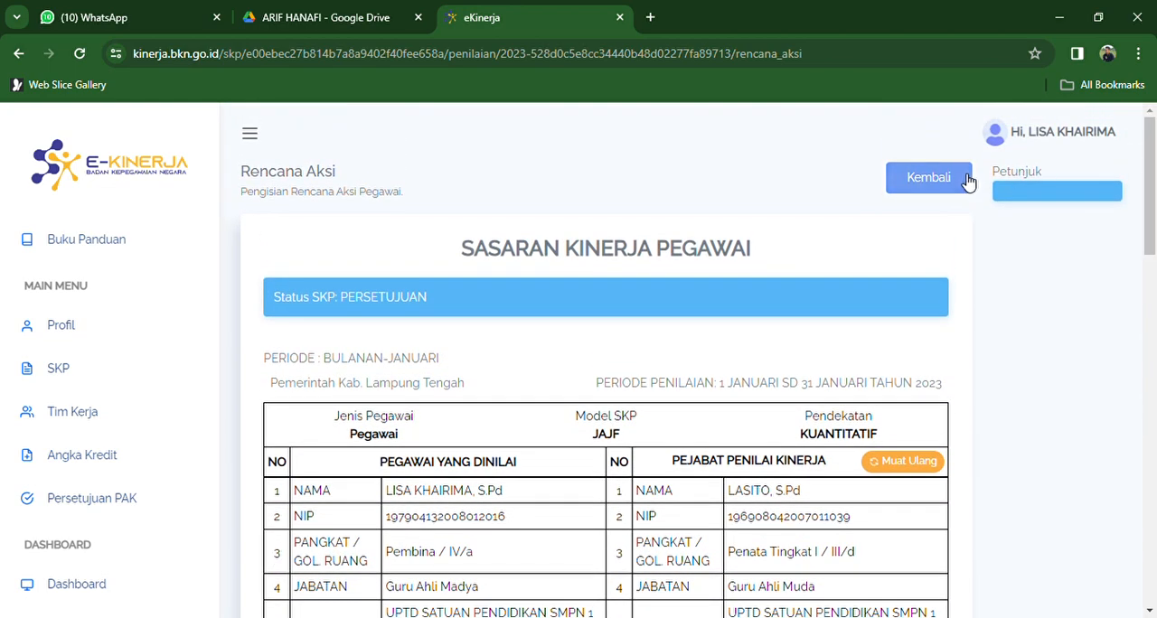
click(967, 182)
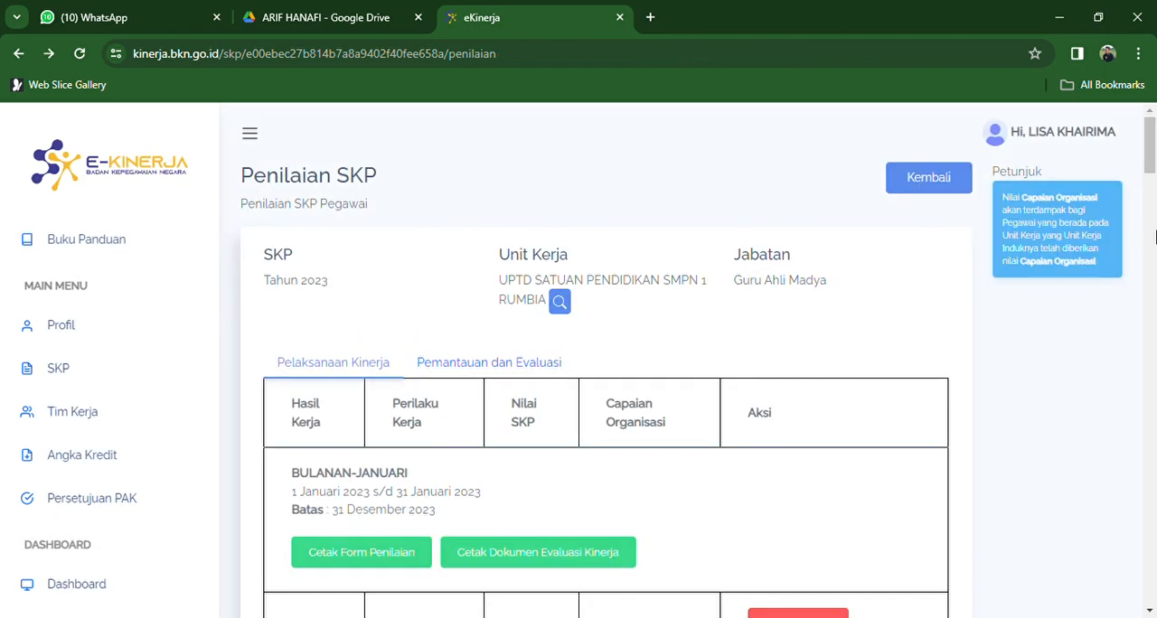
scroll(1154, 181, down, 3)
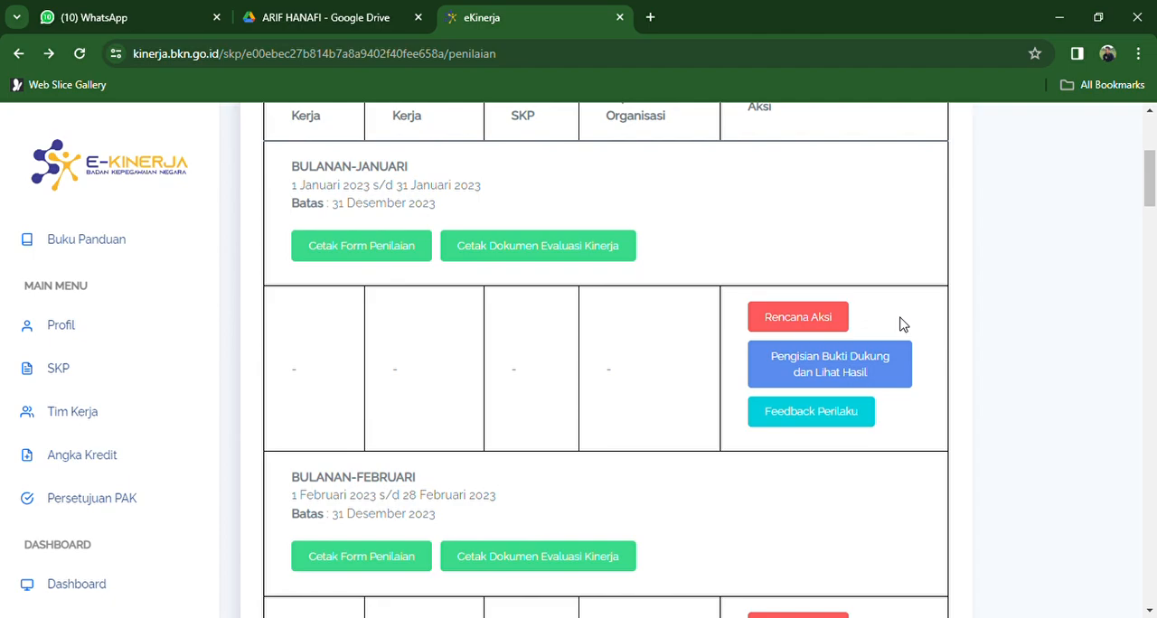
- Switch to Google Drive and open the employee's folder inside BUKTI E KINERJA 2023 in Drive Saya
click(352, 15)
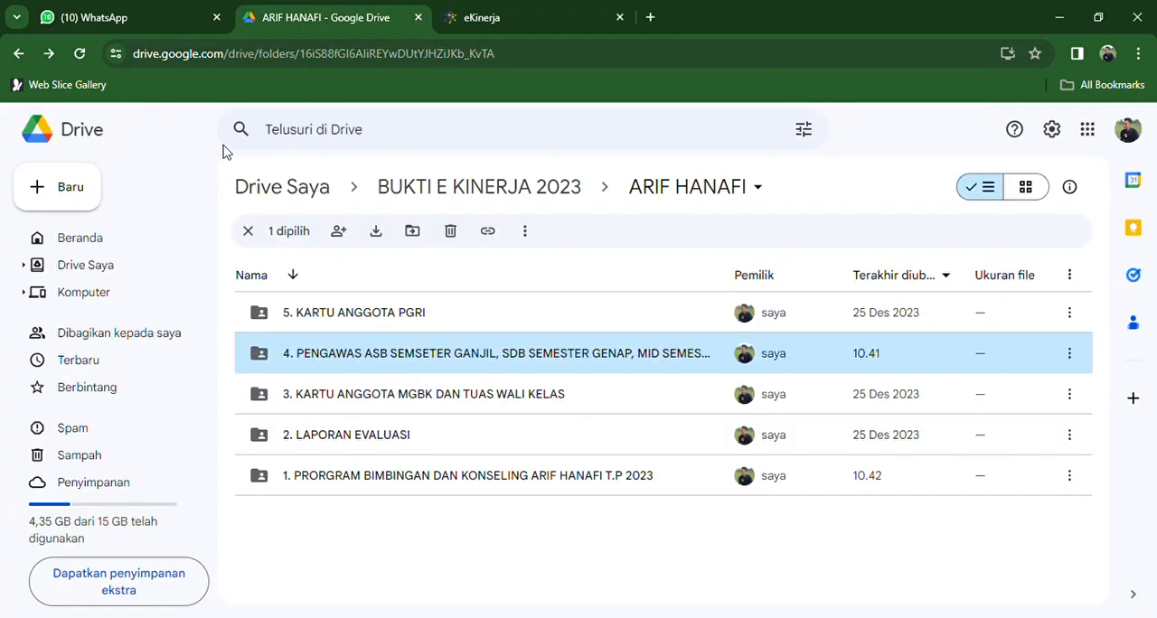
click(119, 268)
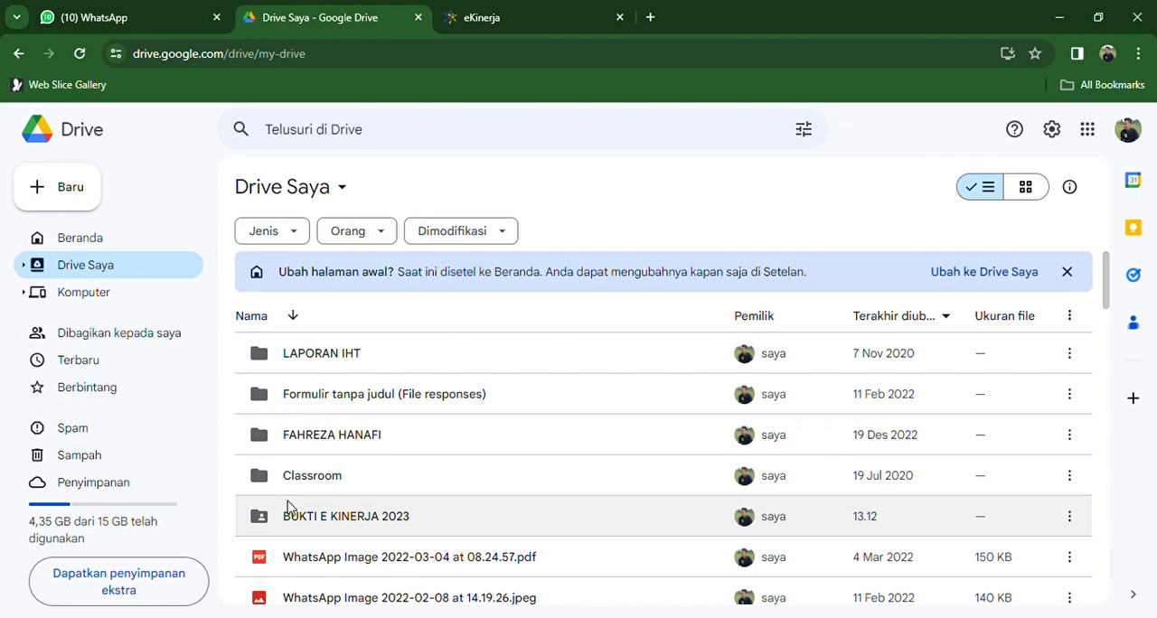
double_click(360, 517)
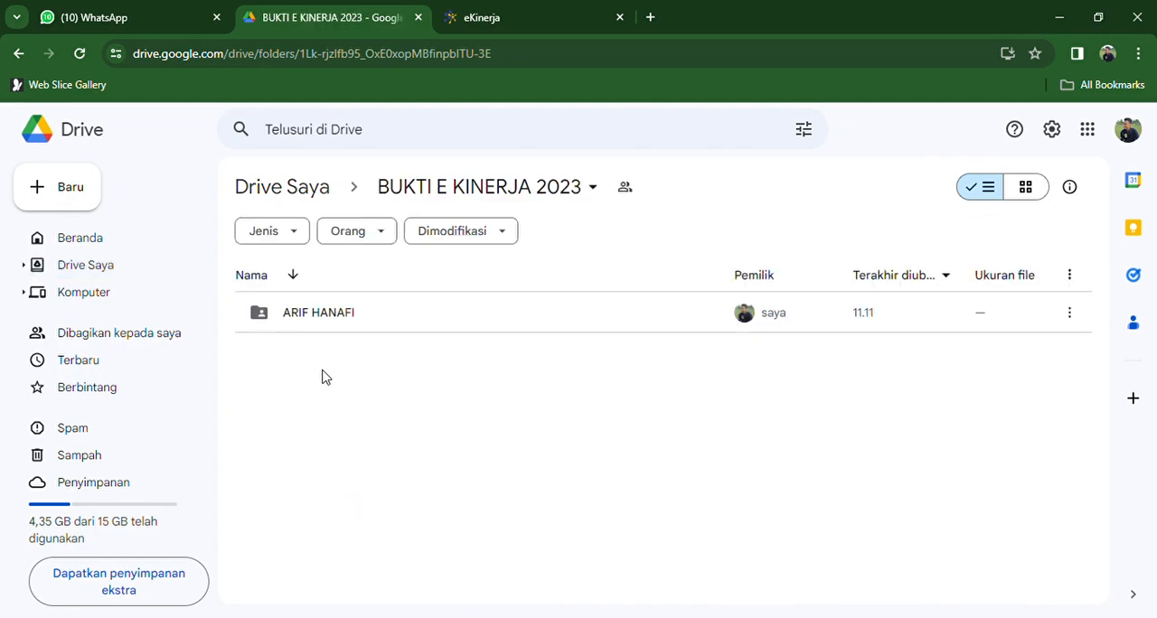
double_click(308, 328)
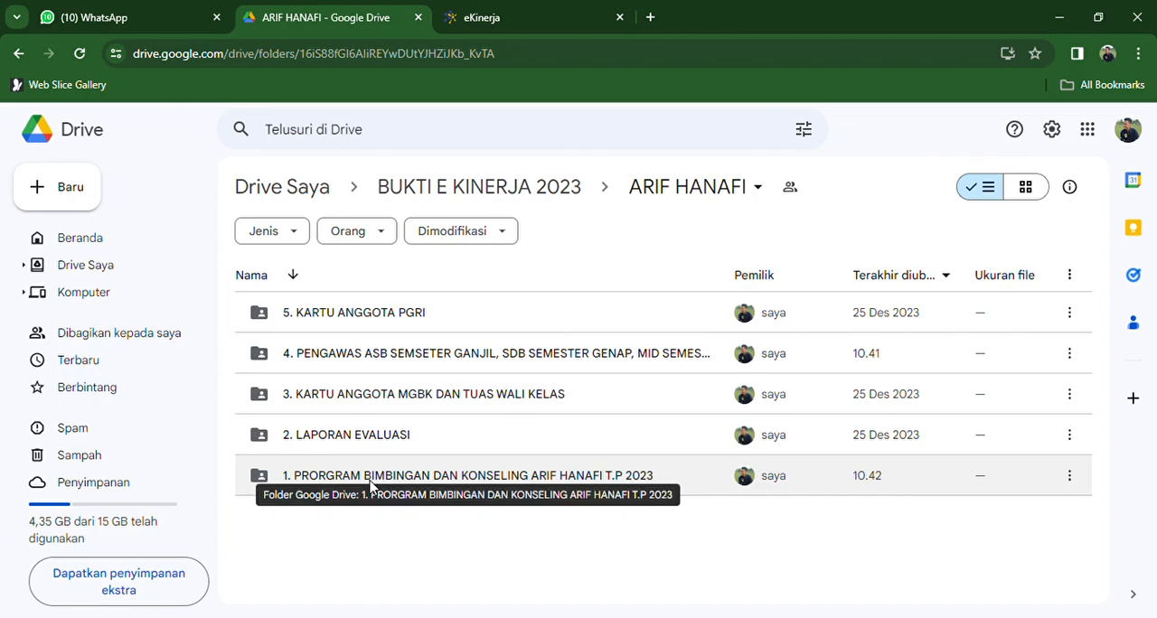
- Go through evidence folders 2 to 5, from LAPORAN EVALUASI to KARTU ANGGOTA PGRI, selecting each in turn
click(366, 446)
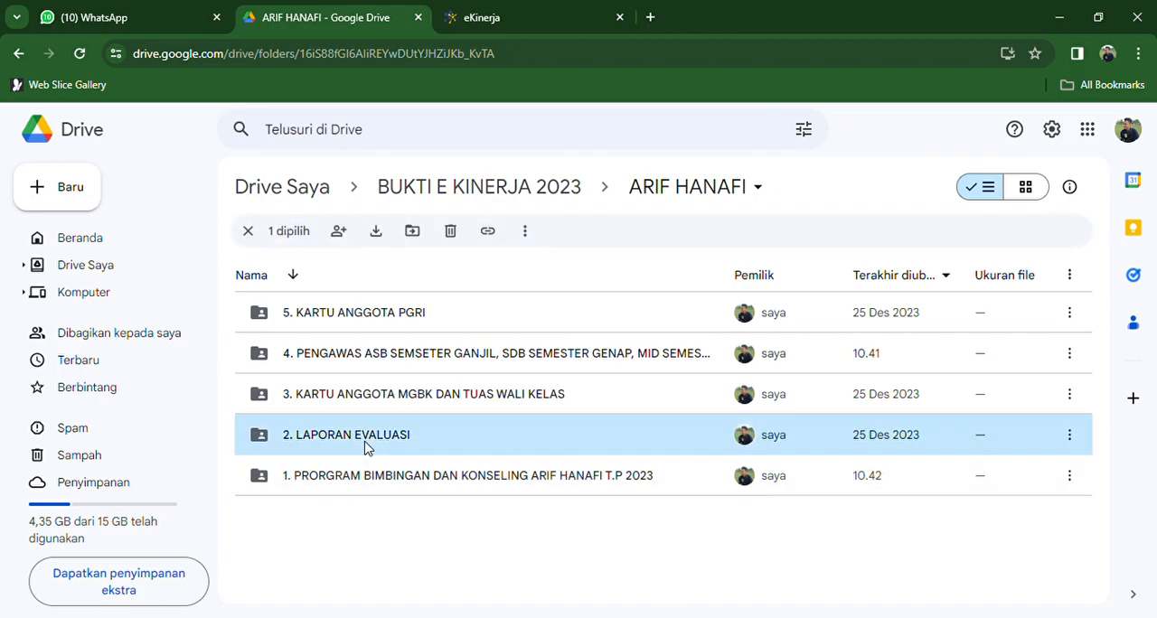
click(366, 410)
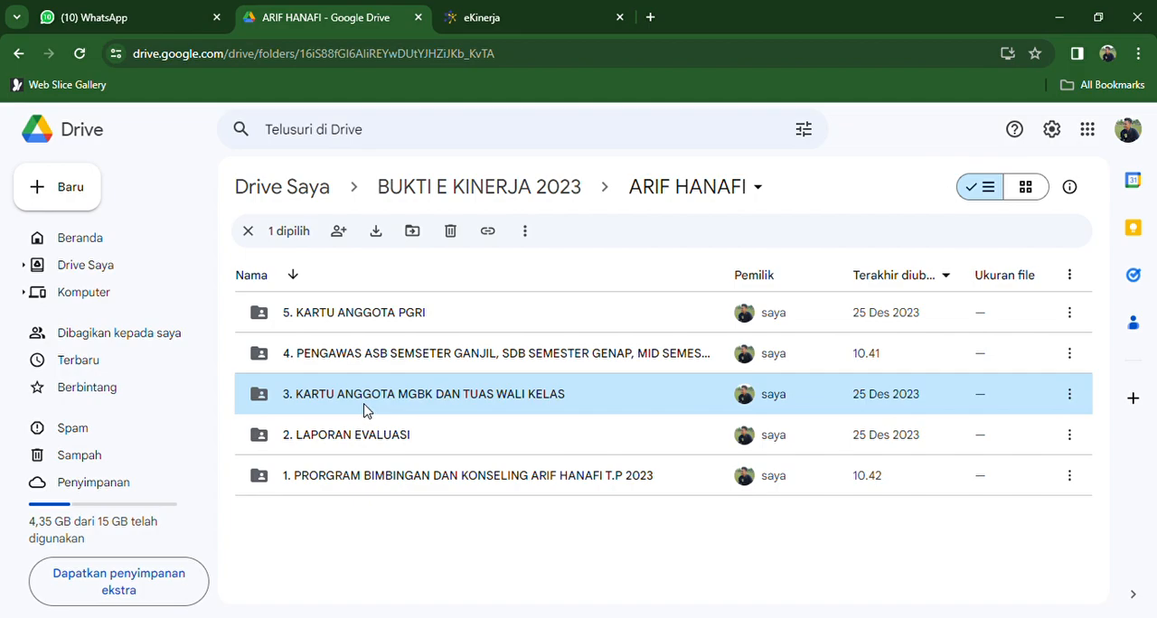
click(349, 367)
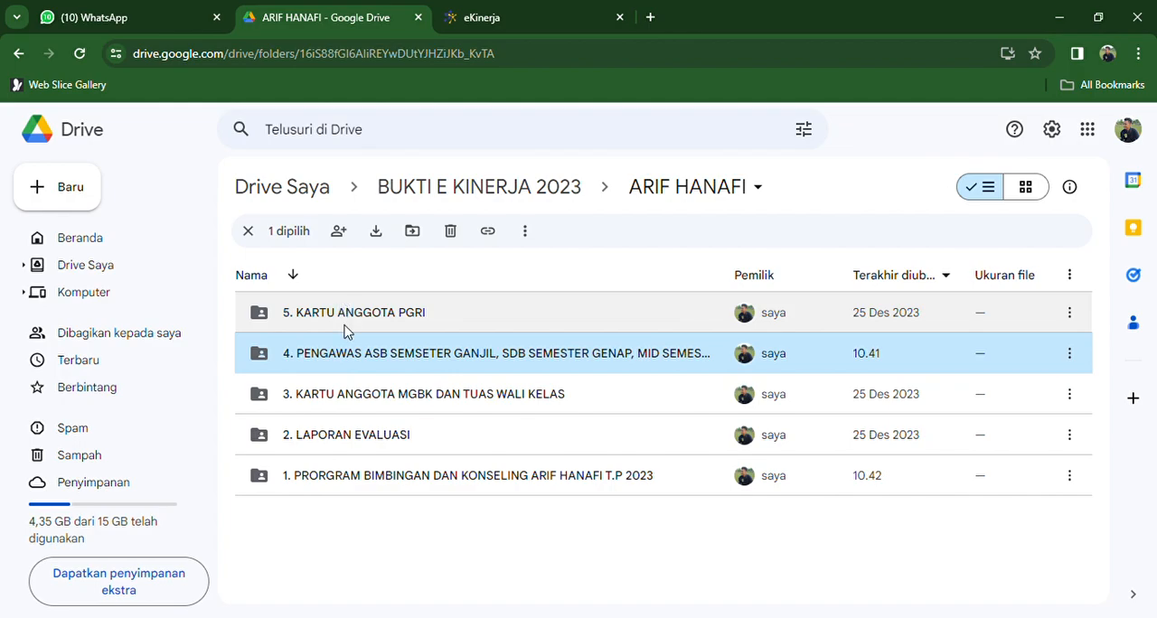
click(346, 331)
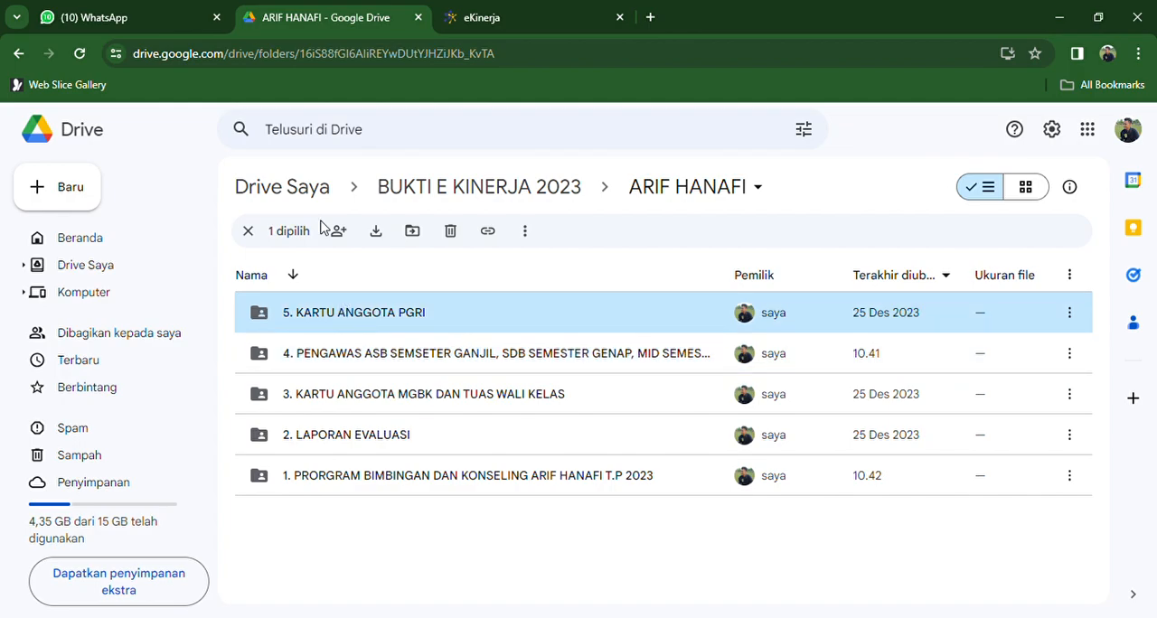
- Switch back to eKinerja, open Pengisian Bukti Dukung for BULANAN-JANUARI and collapse the navigation sidebar
click(490, 22)
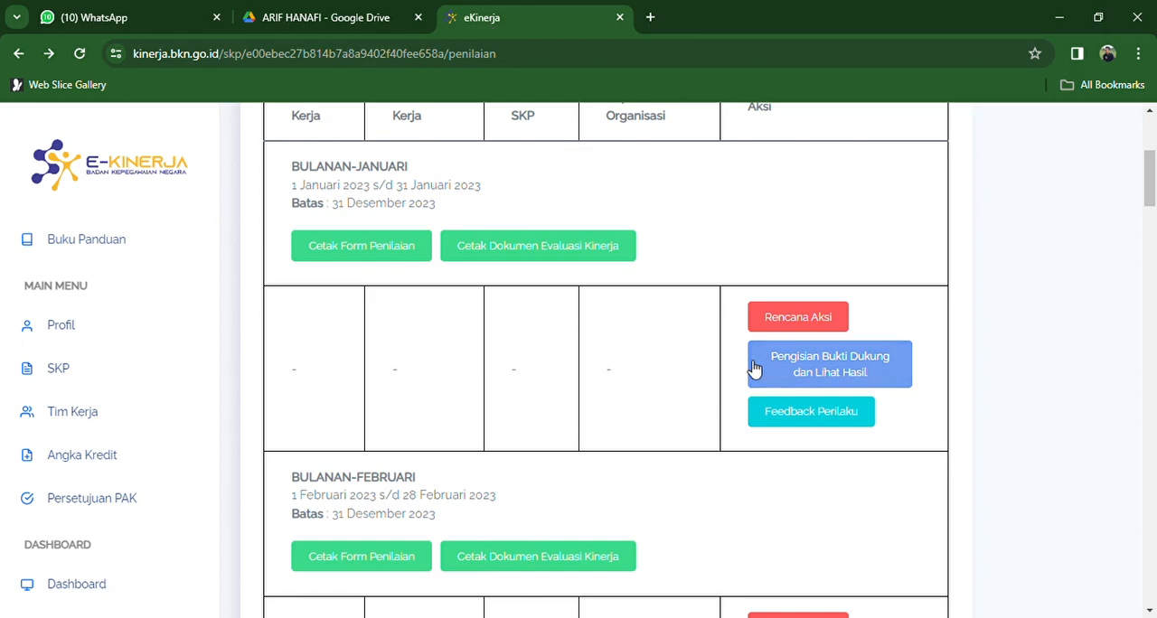
click(826, 386)
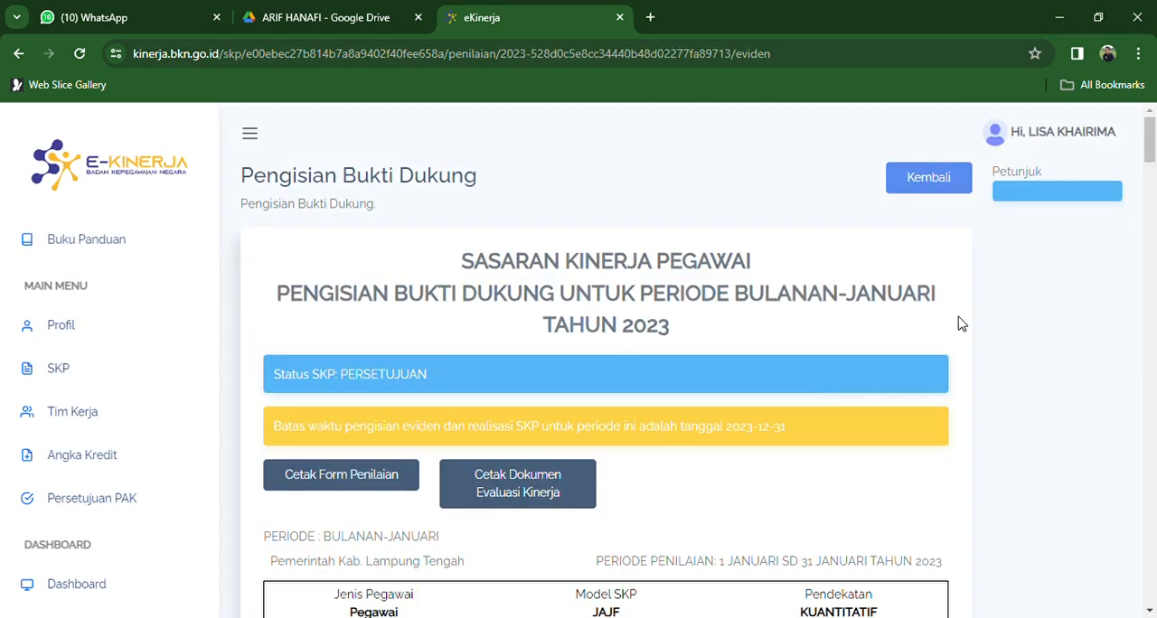
mouse_move(1151, 161)
mouse_down()
mouse_move(1152, 215)
mouse_move(1152, 165)
mouse_up()
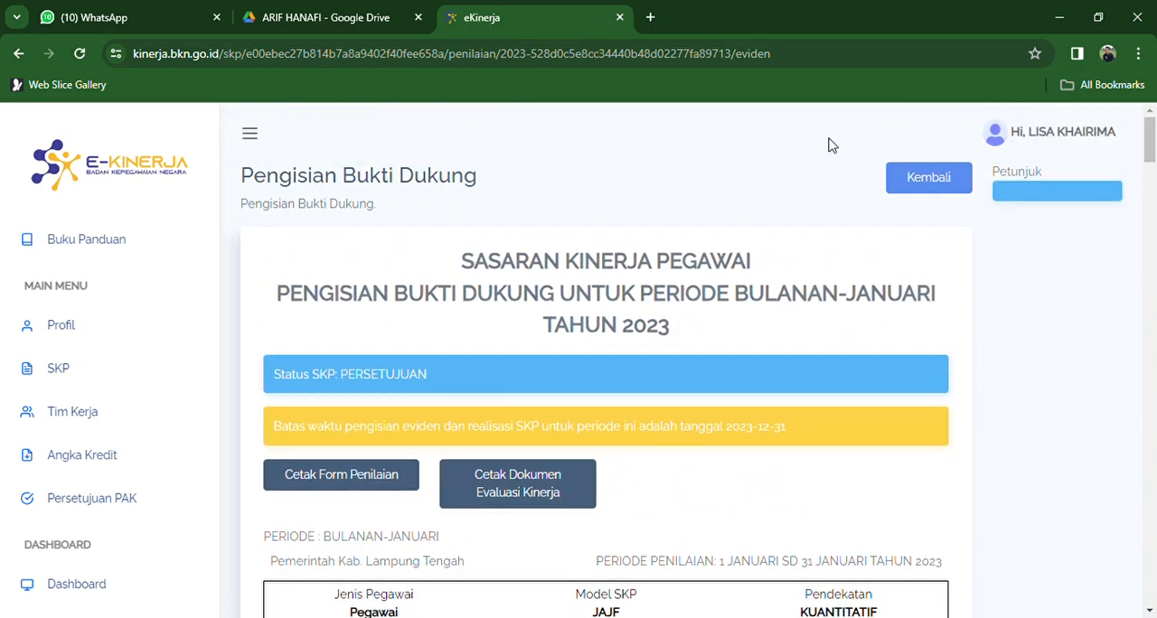
click(252, 138)
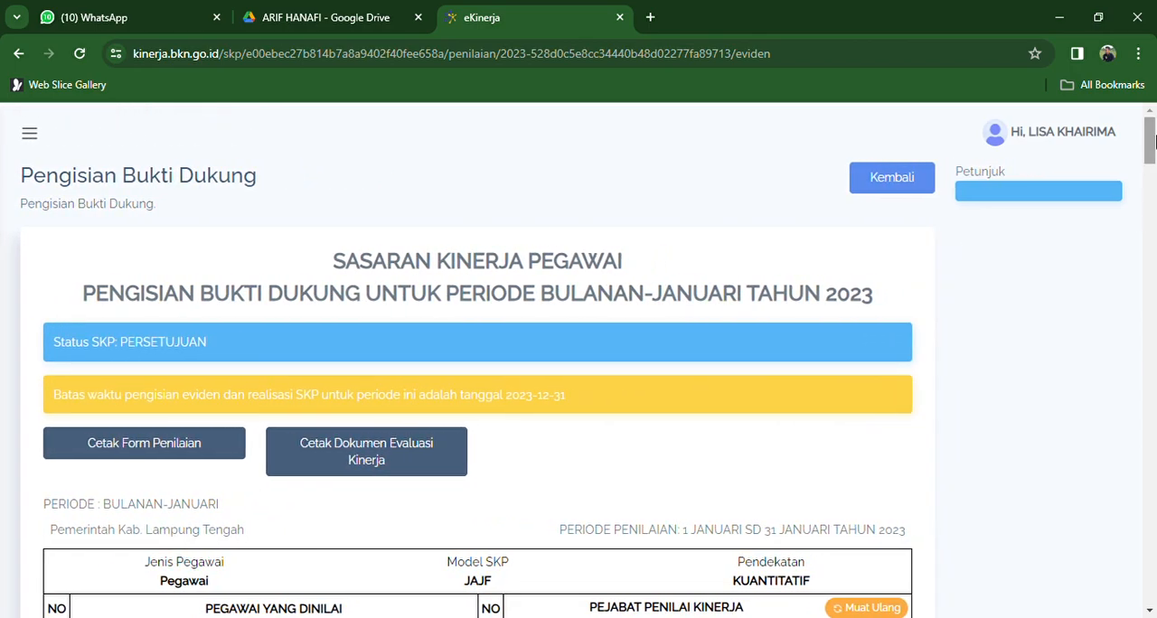
- Go through the Hasil Kerja table and open the evidence of the first work result's Kuantitas indicator for editing
drag(1153, 141, 1153, 206)
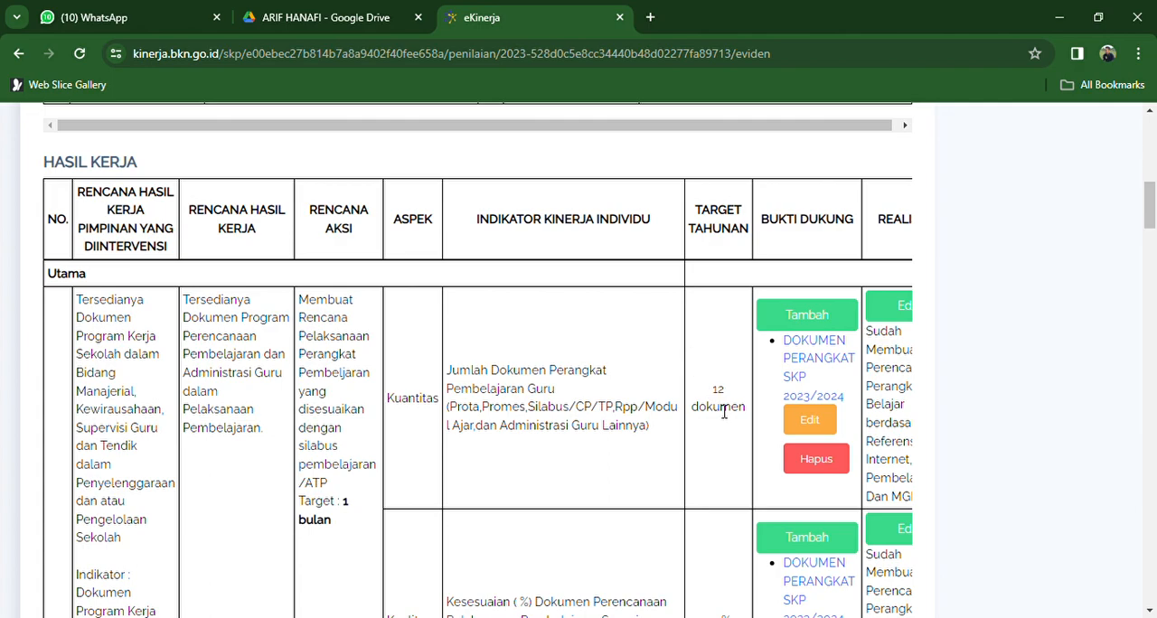
scroll(723, 411, right, 3)
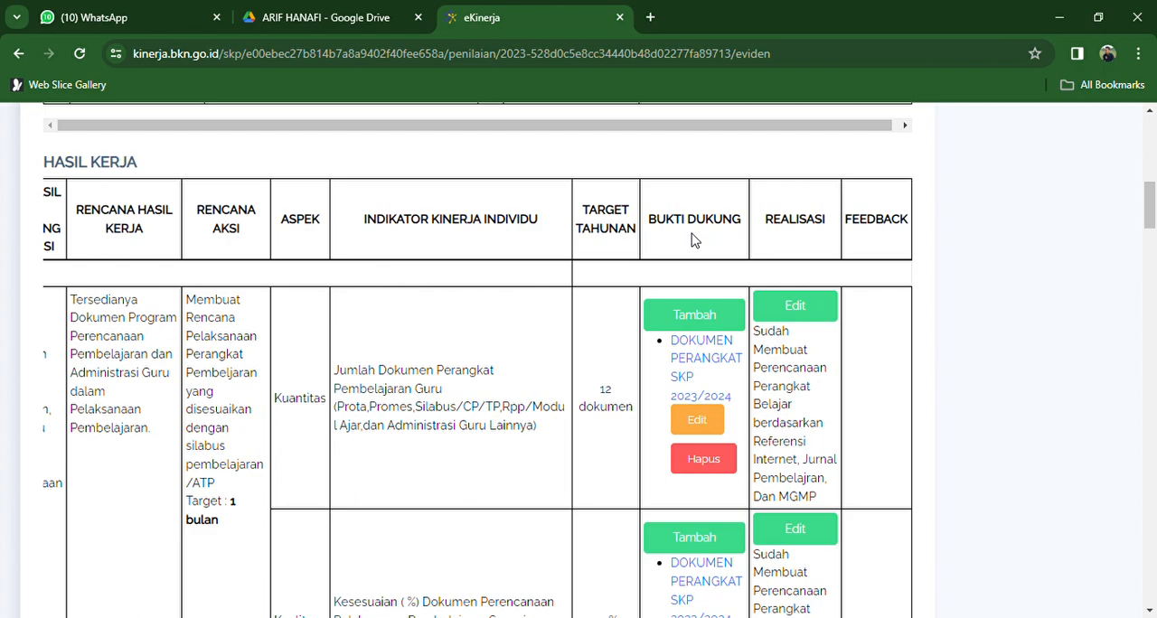
scroll(693, 239, left, 3)
scroll(693, 239, down, 2)
scroll(693, 239, down, 3)
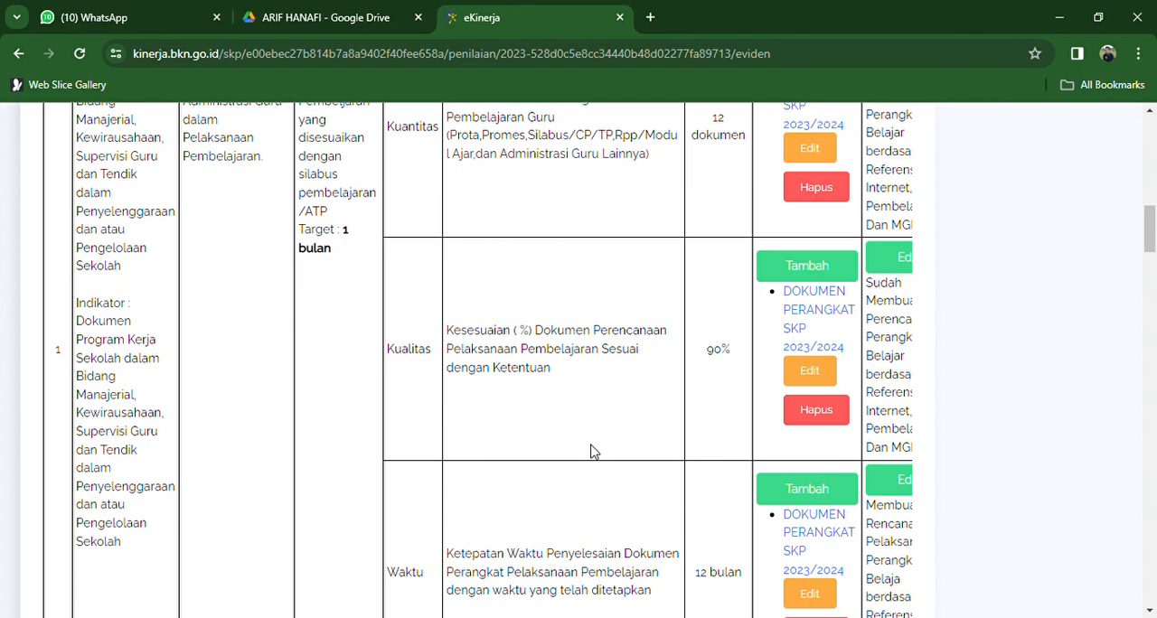
drag(1153, 232, 1153, 217)
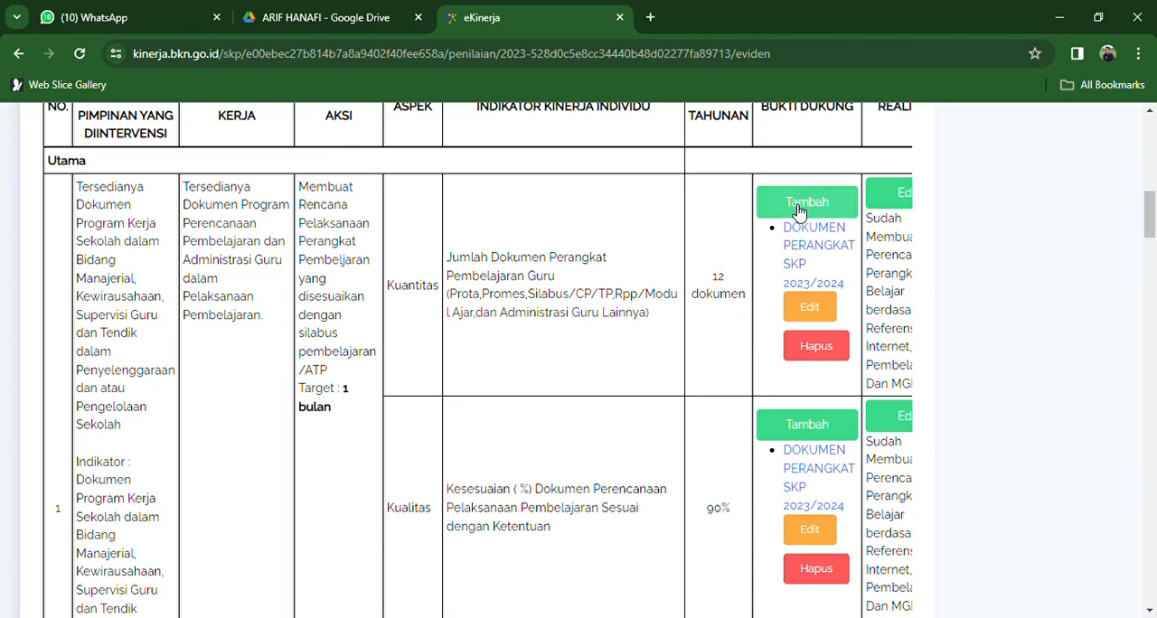
scroll(827, 397, right, 3)
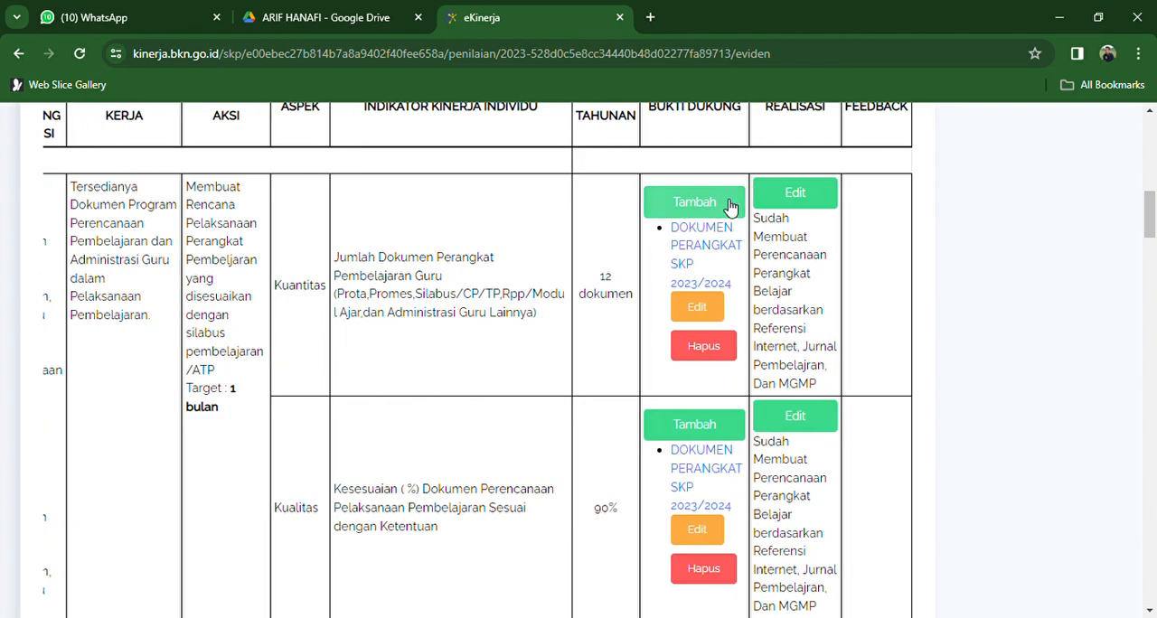
click(703, 308)
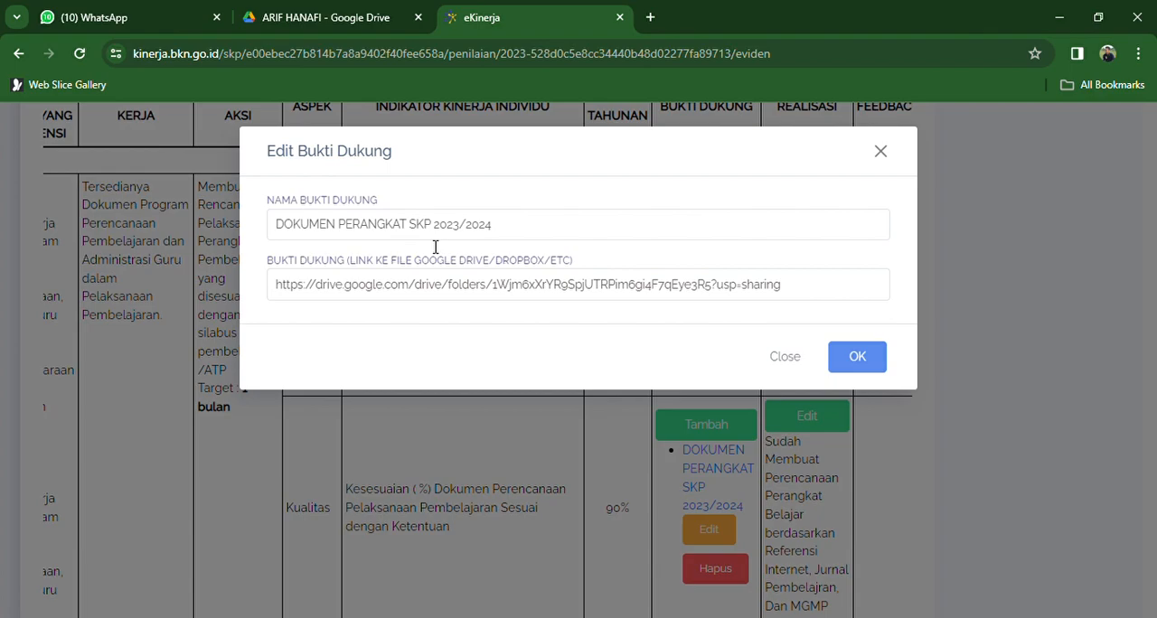
- Switch to Google Drive and copy the sharing link of folder 1, the PRORGRAM BIMBINGAN DAN KONSELING folder
click(323, 20)
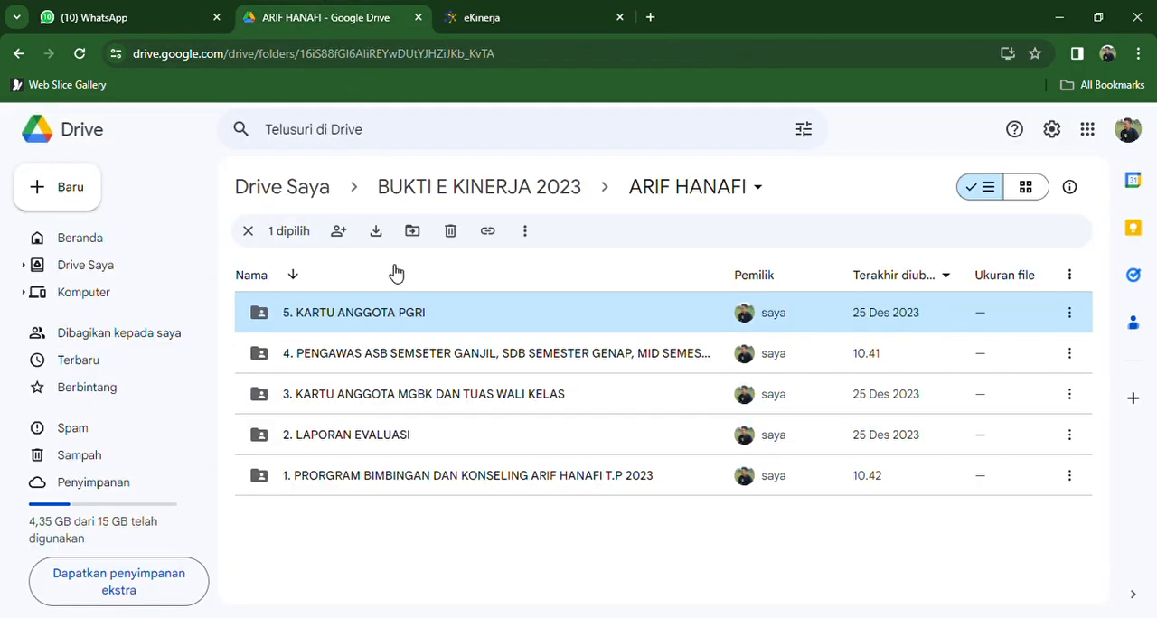
click(395, 485)
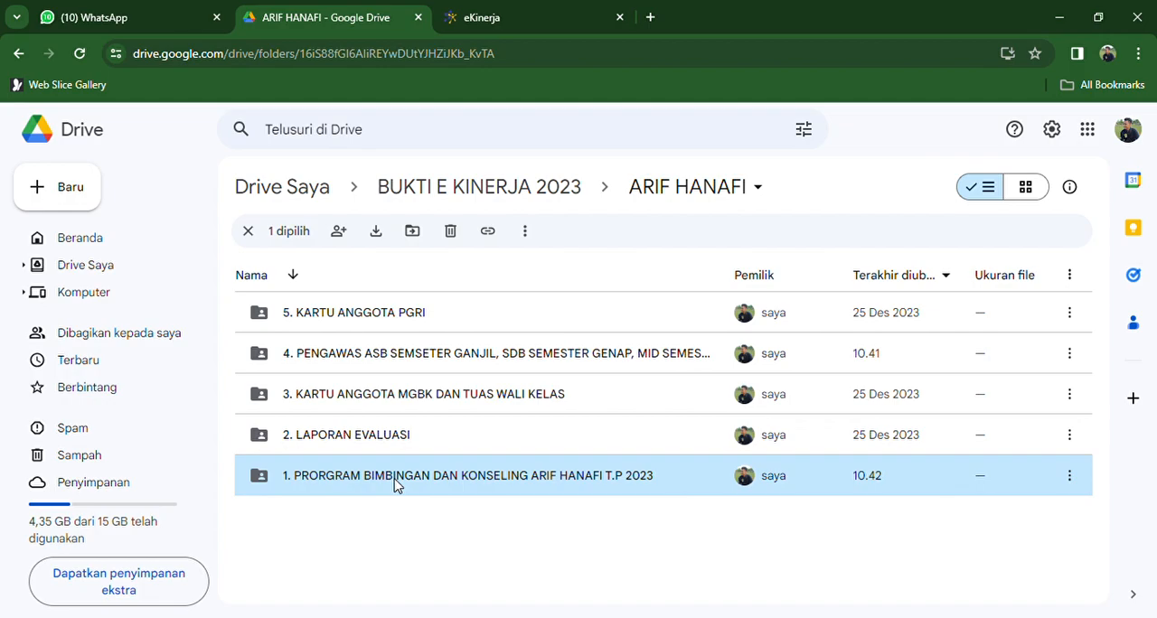
right_click(395, 485)
mouse_move(497, 391)
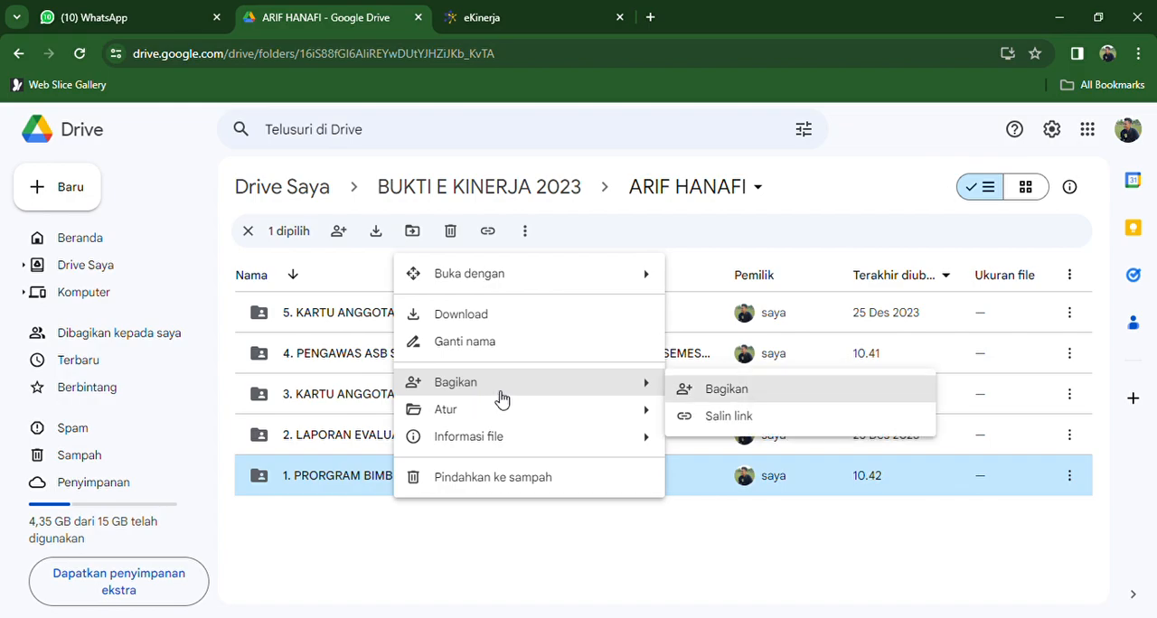
click(723, 417)
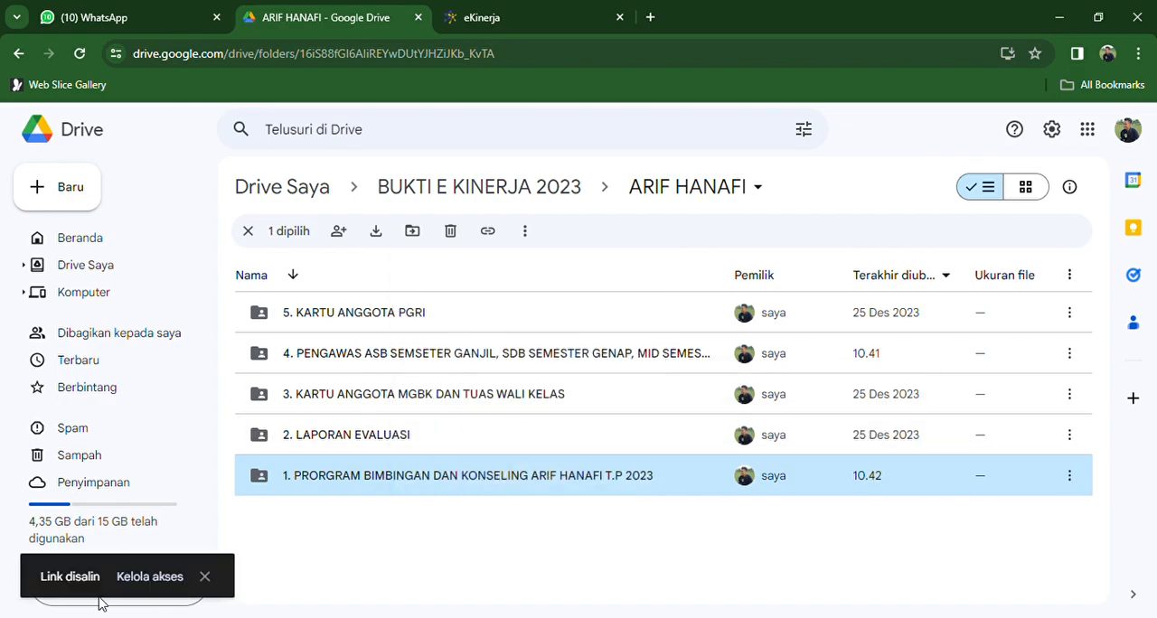
- Set folder 1's general access to Siapa saja yang memiliki link, copy its link again and finish sharing
click(133, 583)
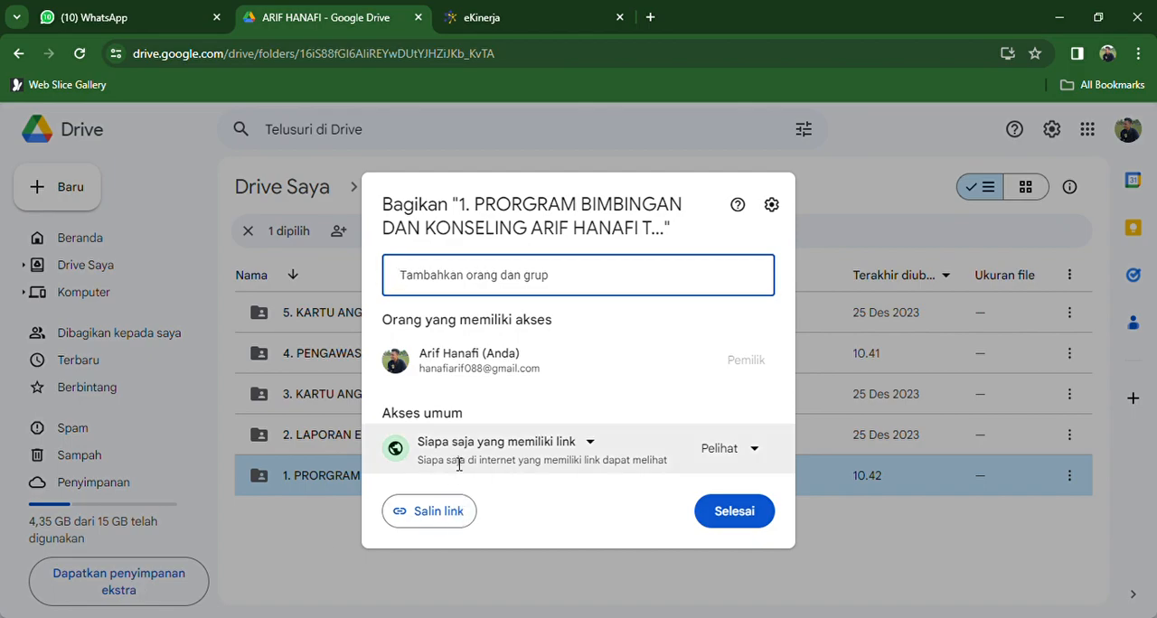
click(589, 442)
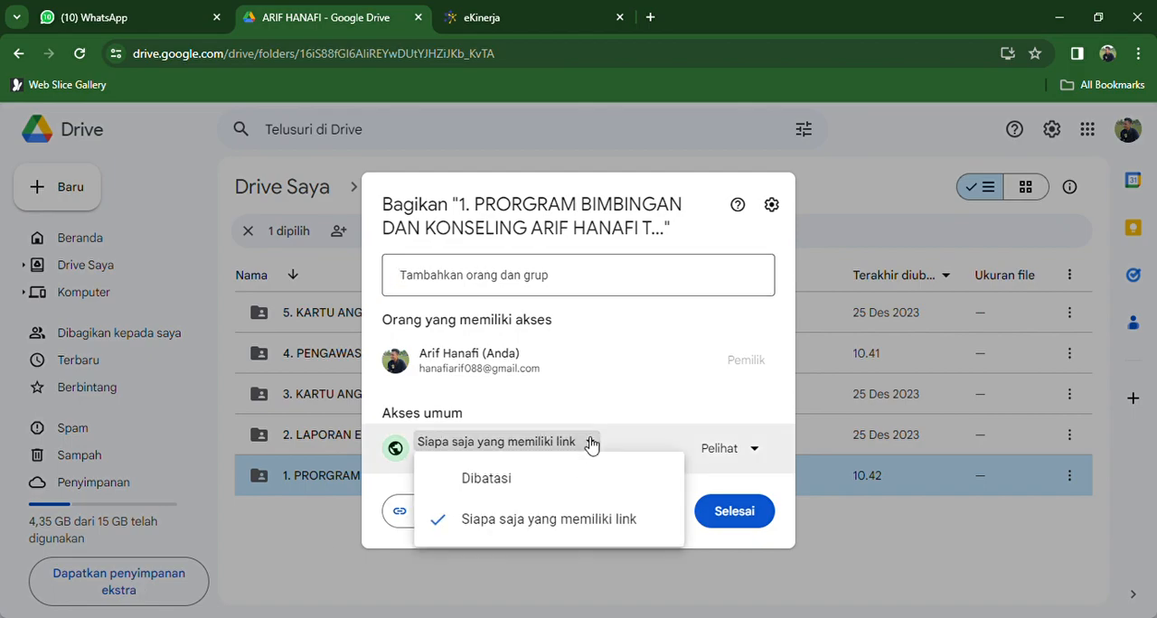
click(528, 522)
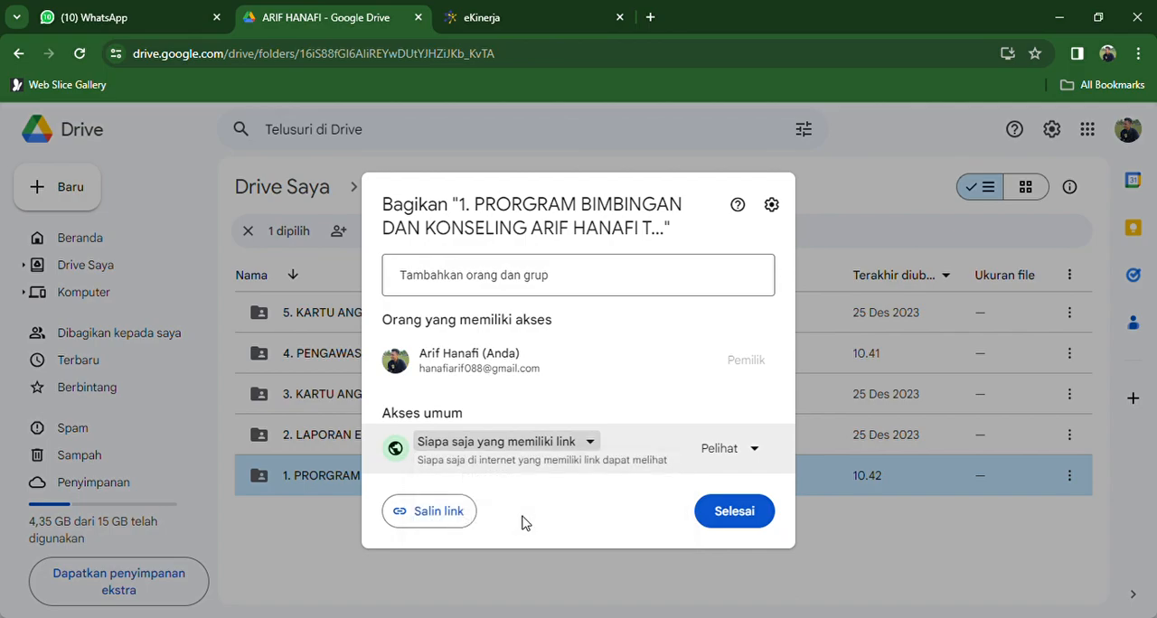
click(454, 522)
click(746, 515)
- Back in eKinerja, try replacing the first Kuantitas evidence link with the copied folder link, and close the dialog without saving
click(506, 8)
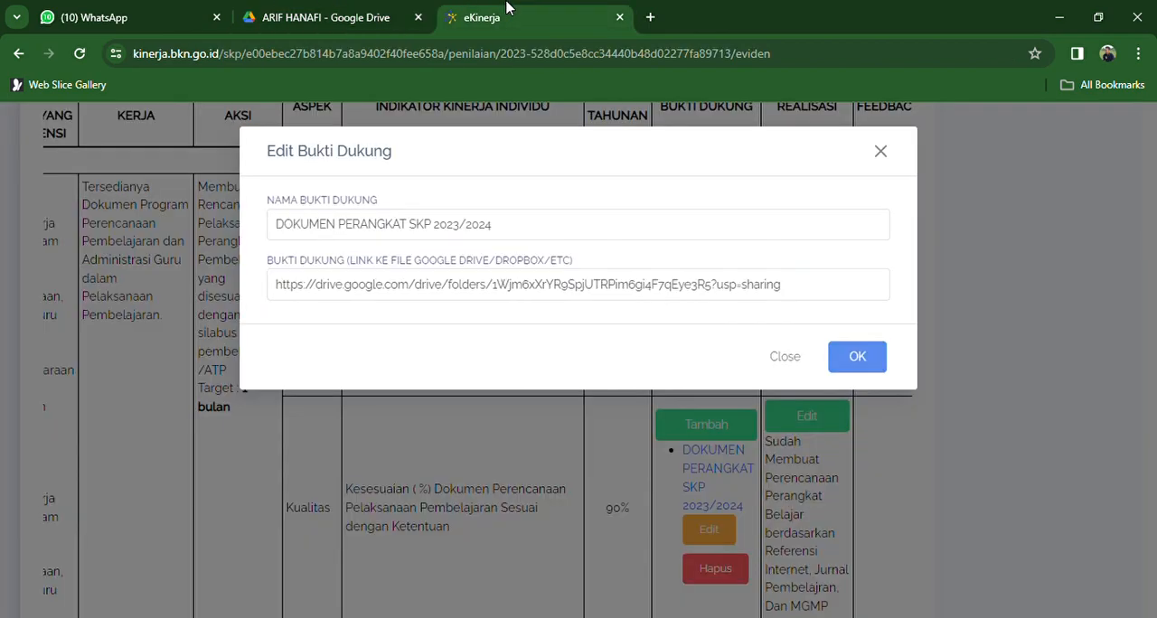
drag(828, 293, 159, 318)
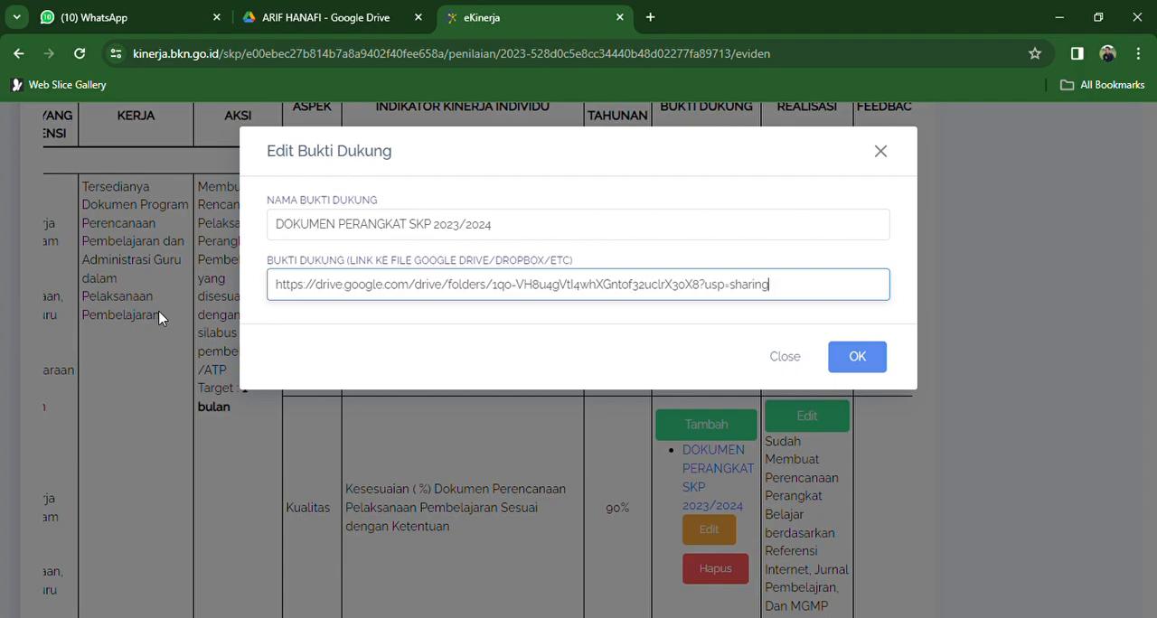
click(786, 357)
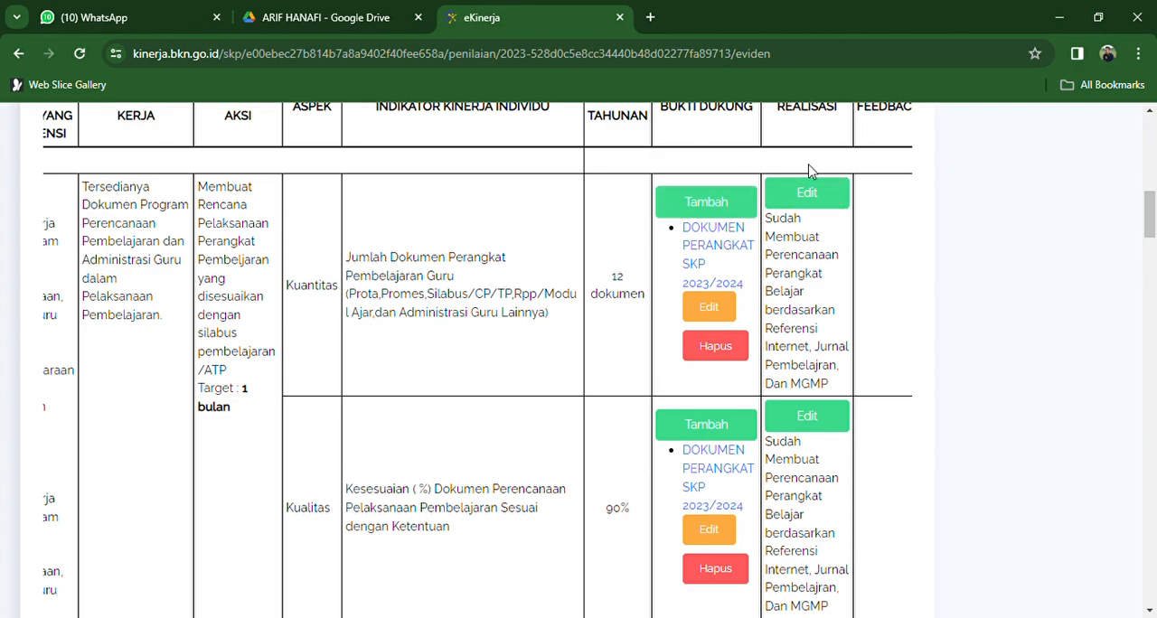
- Open the Realisasi entry of the first work result's Kuantitas indicator and save it without edits
click(807, 193)
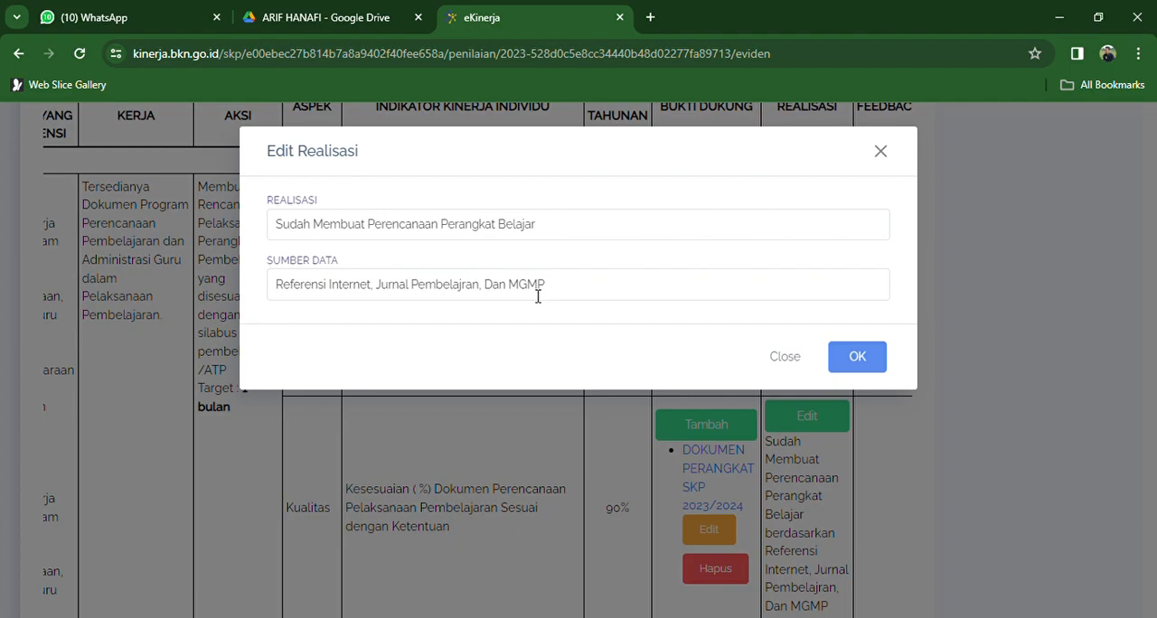
click(839, 359)
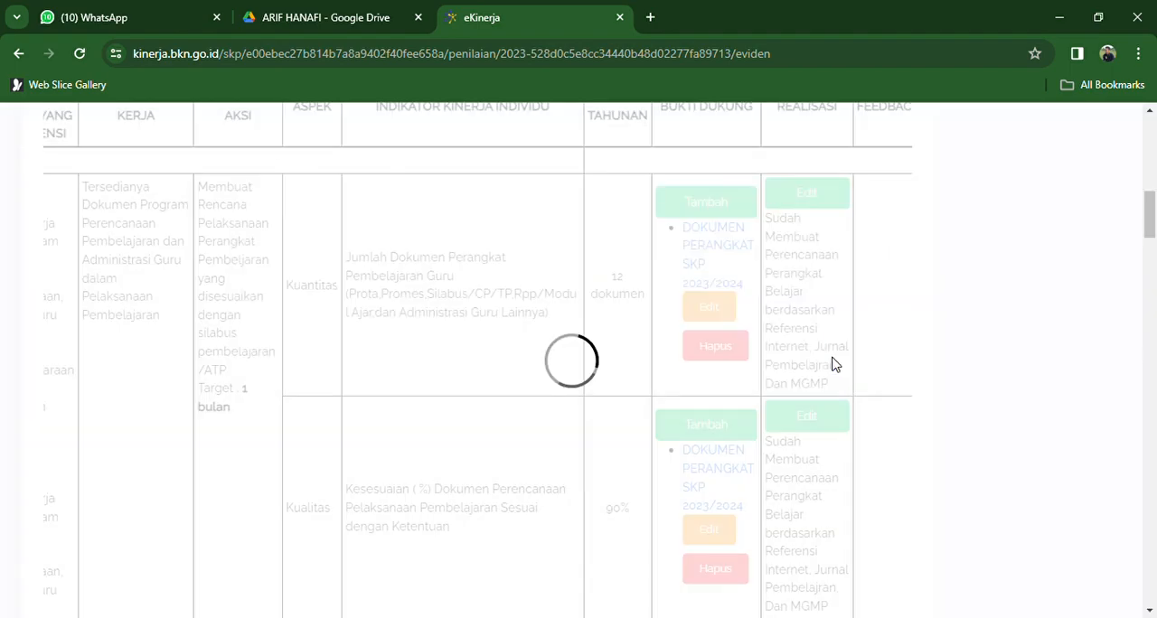
- Check the evidence entries of the first work result's Kualitas and Waktu indicators and one under the second, closing each without changes
drag(1150, 226, 1153, 257)
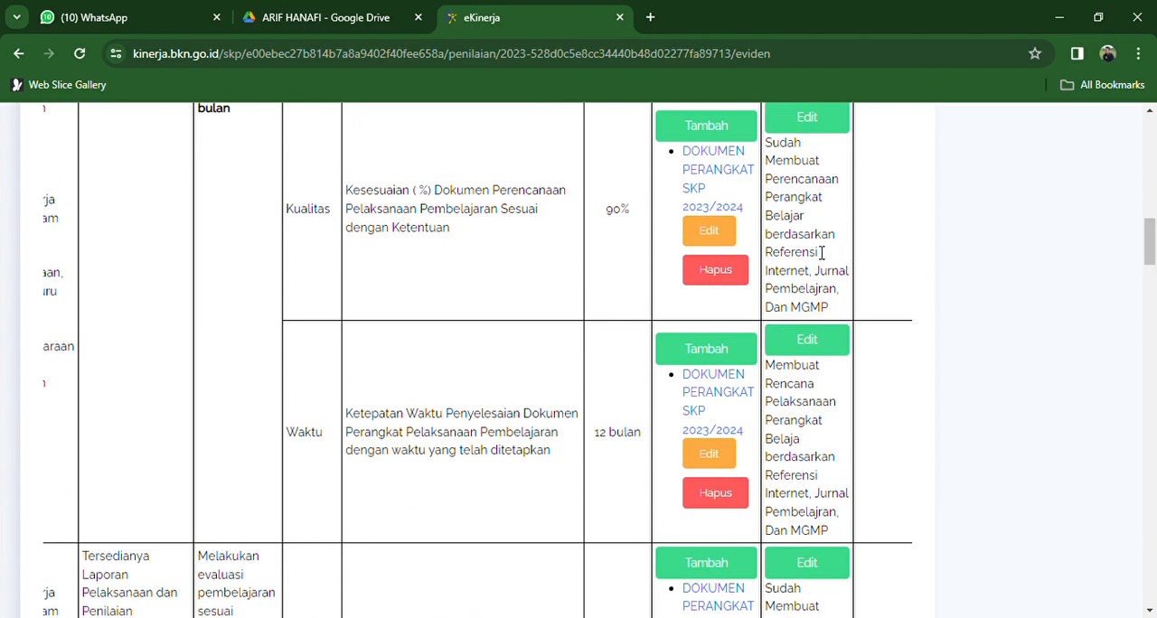
click(709, 231)
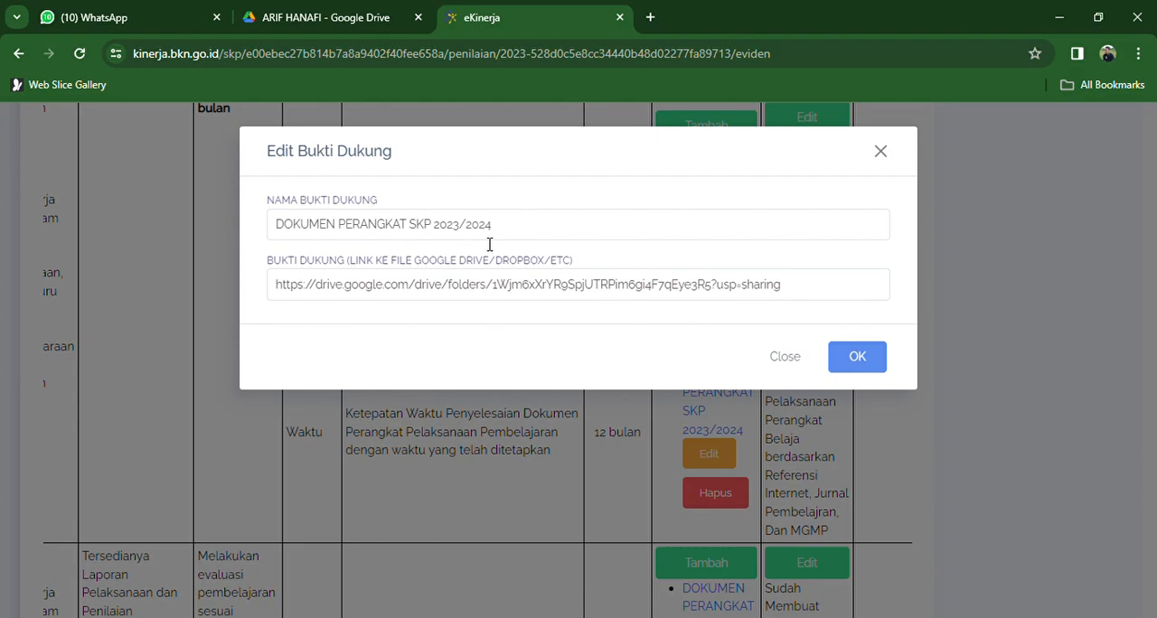
click(882, 152)
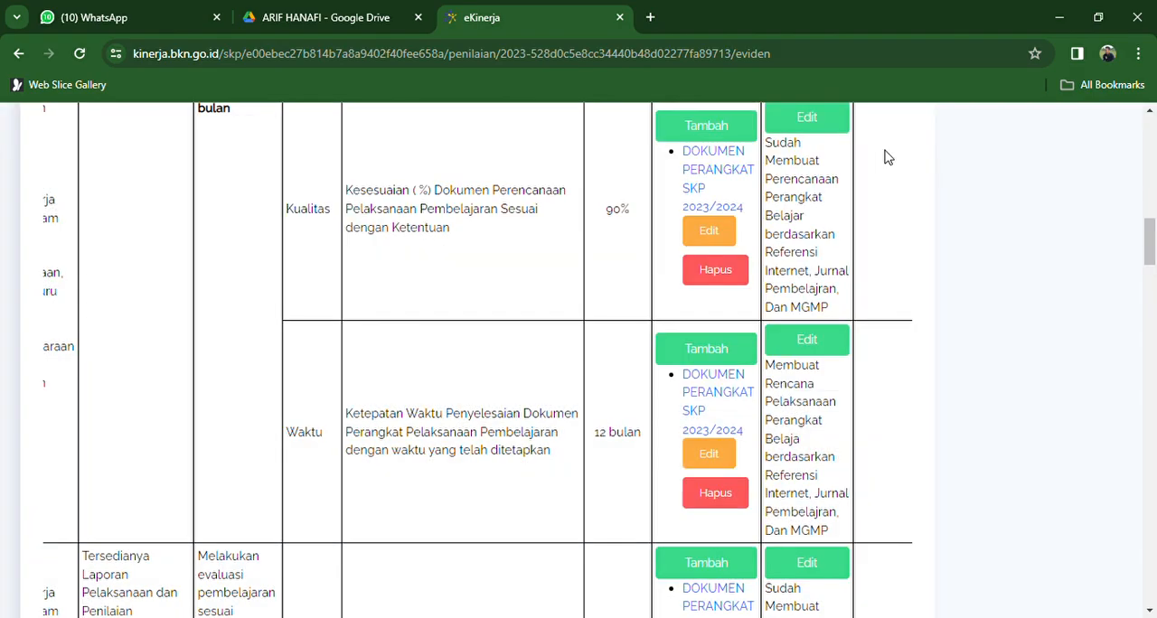
click(709, 459)
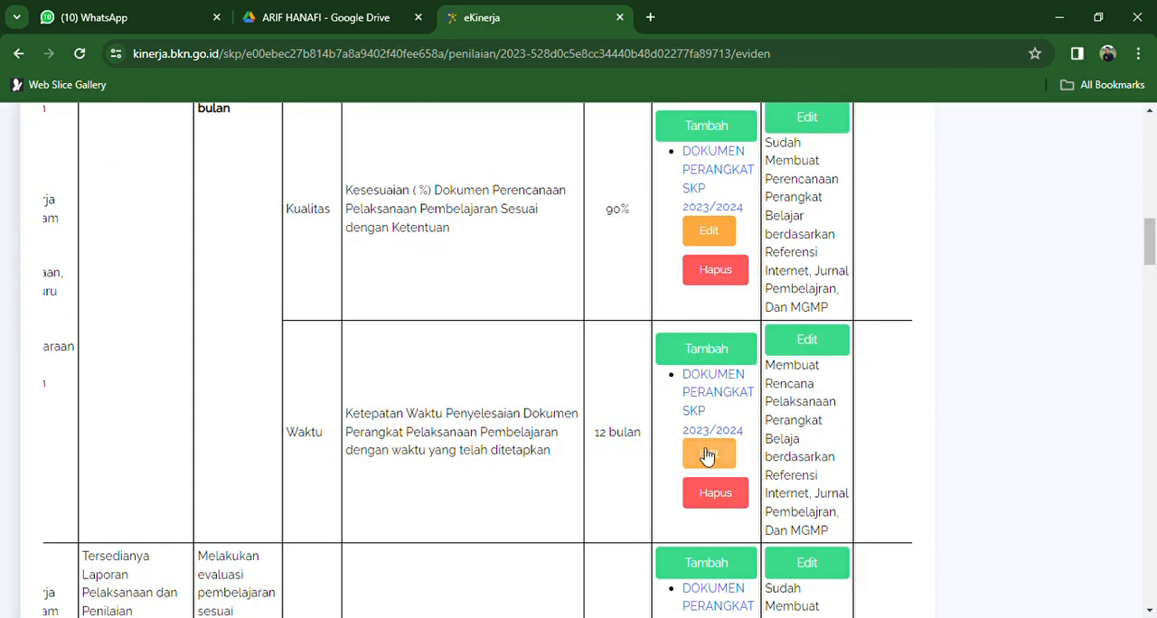
click(704, 456)
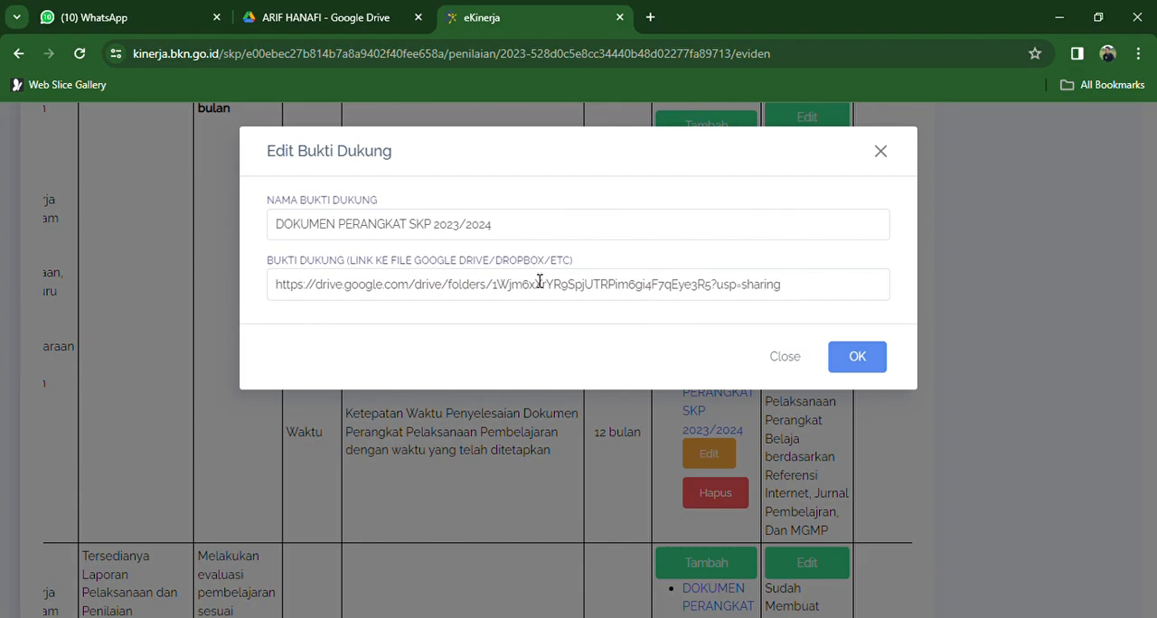
click(809, 363)
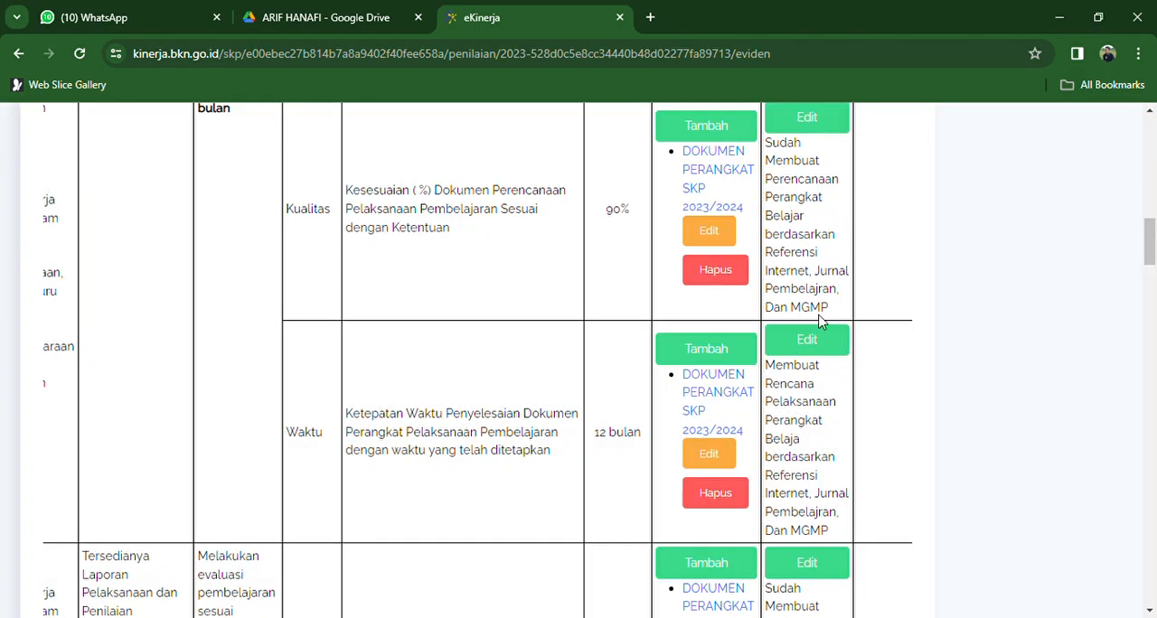
drag(1150, 244, 1154, 283)
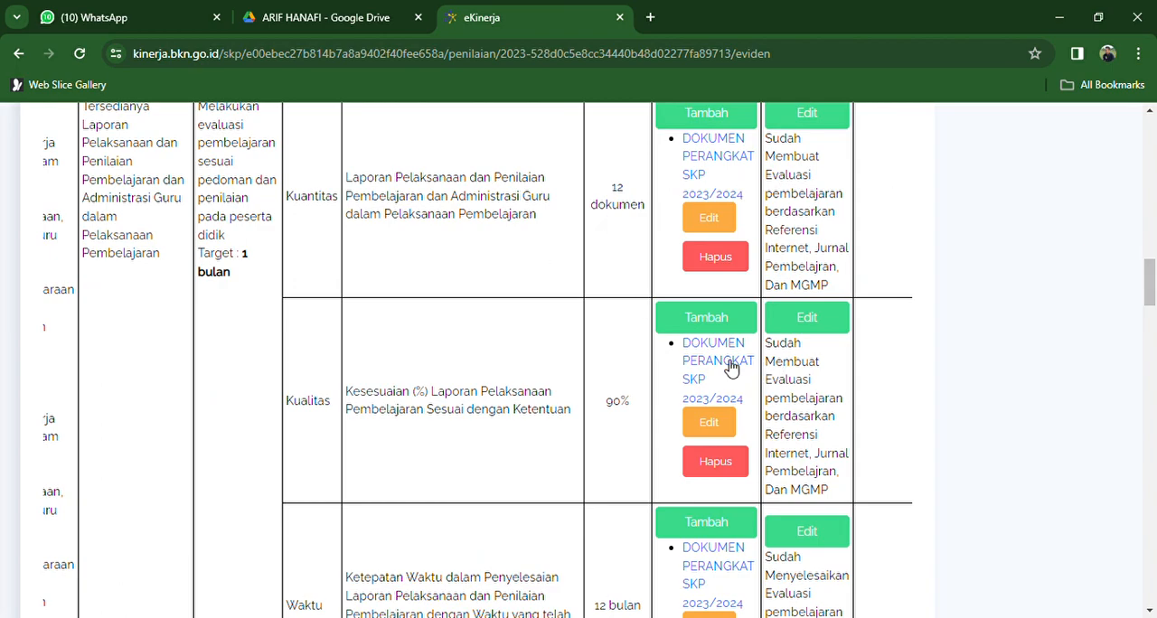
scroll(608, 344, left, 2)
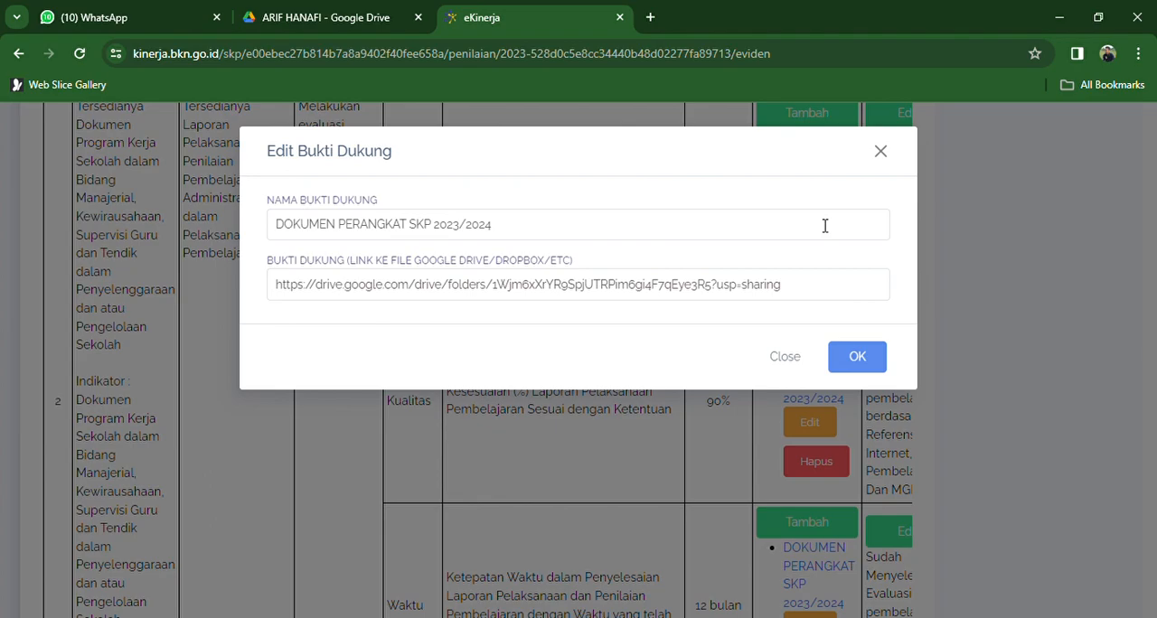
click(881, 153)
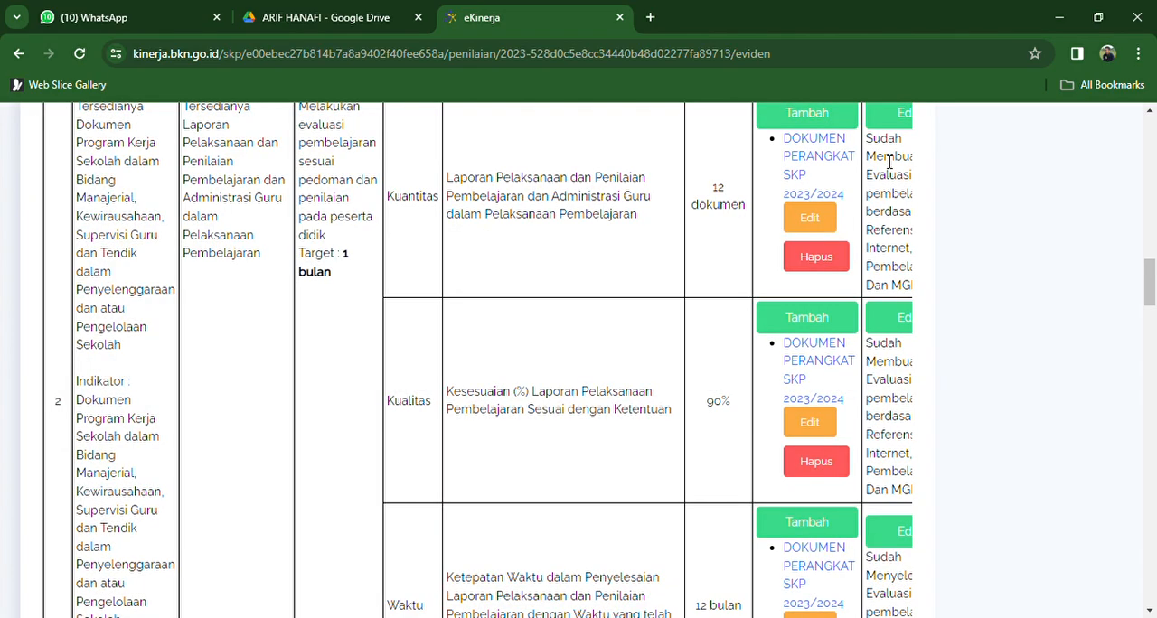
- Open the second work result's Kuantitas evidence for editing and copy the name of the "2. LAPORAN EVALUASI" folder in Google Drive
mouse_move(1151, 284)
mouse_down()
mouse_move(1152, 262)
mouse_move(1151, 280)
mouse_up()
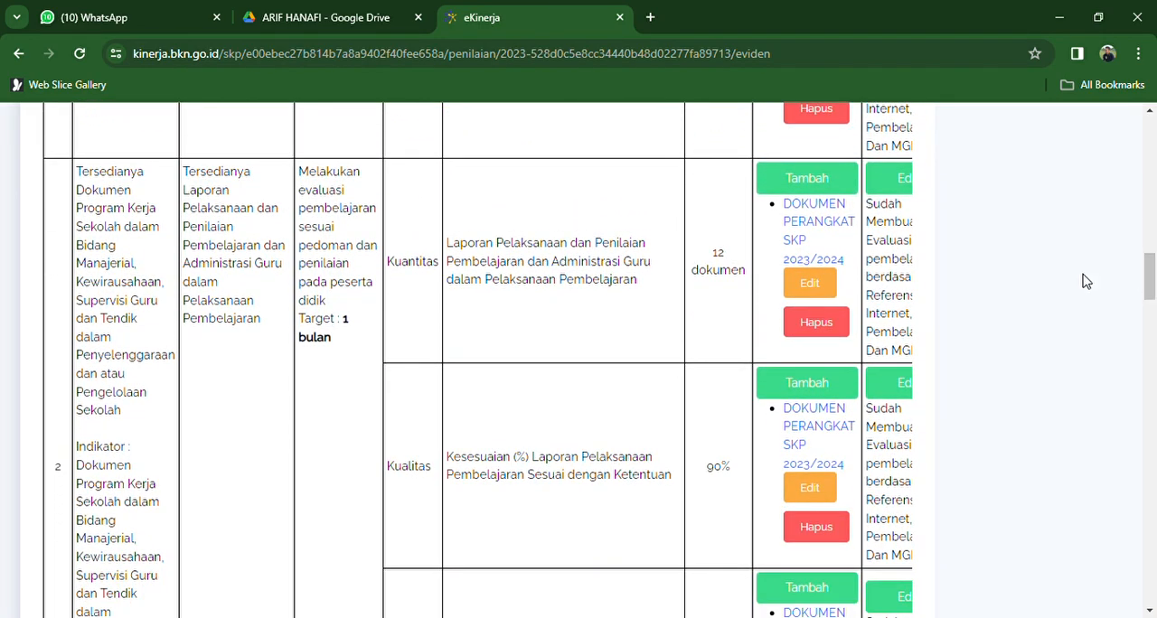
click(808, 283)
drag(500, 233, 187, 212)
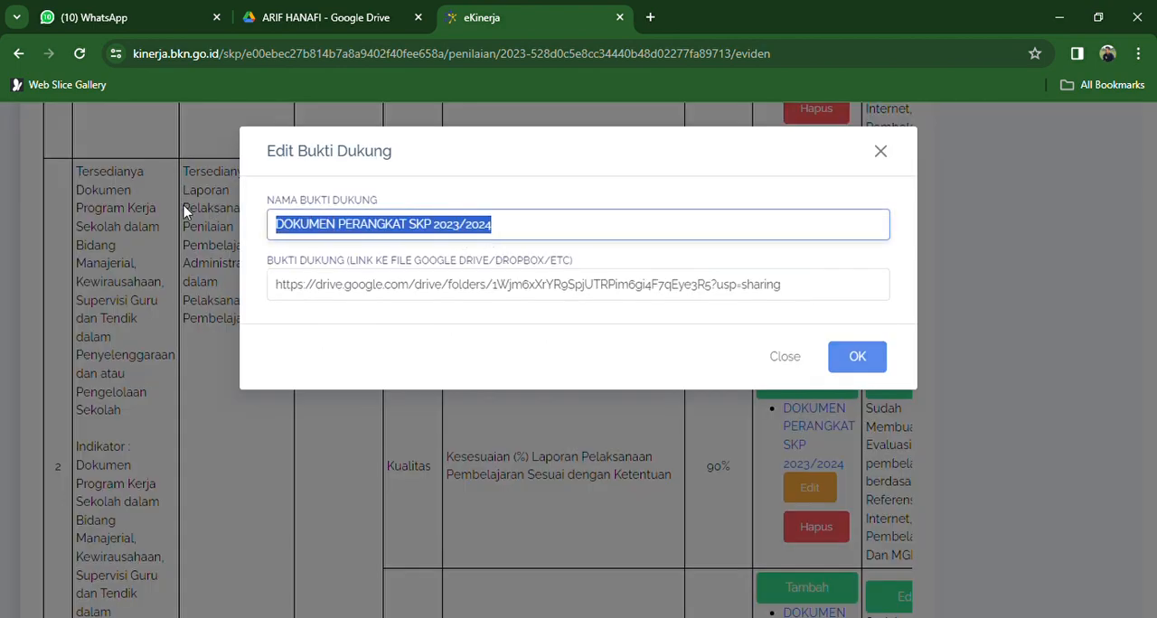
click(379, 17)
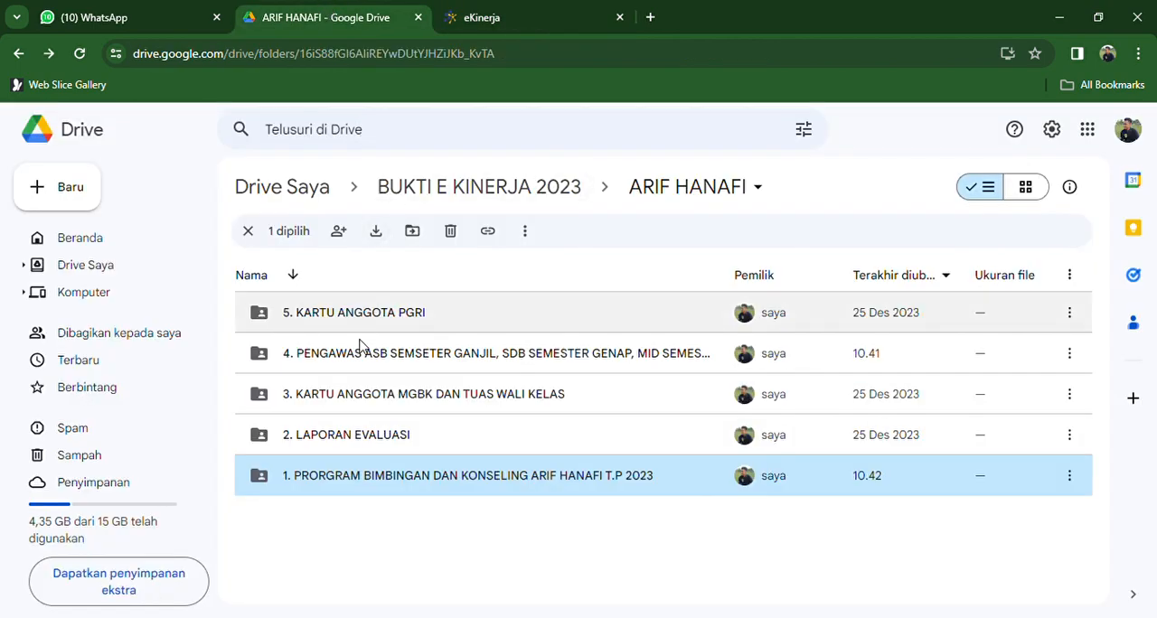
right_click(380, 439)
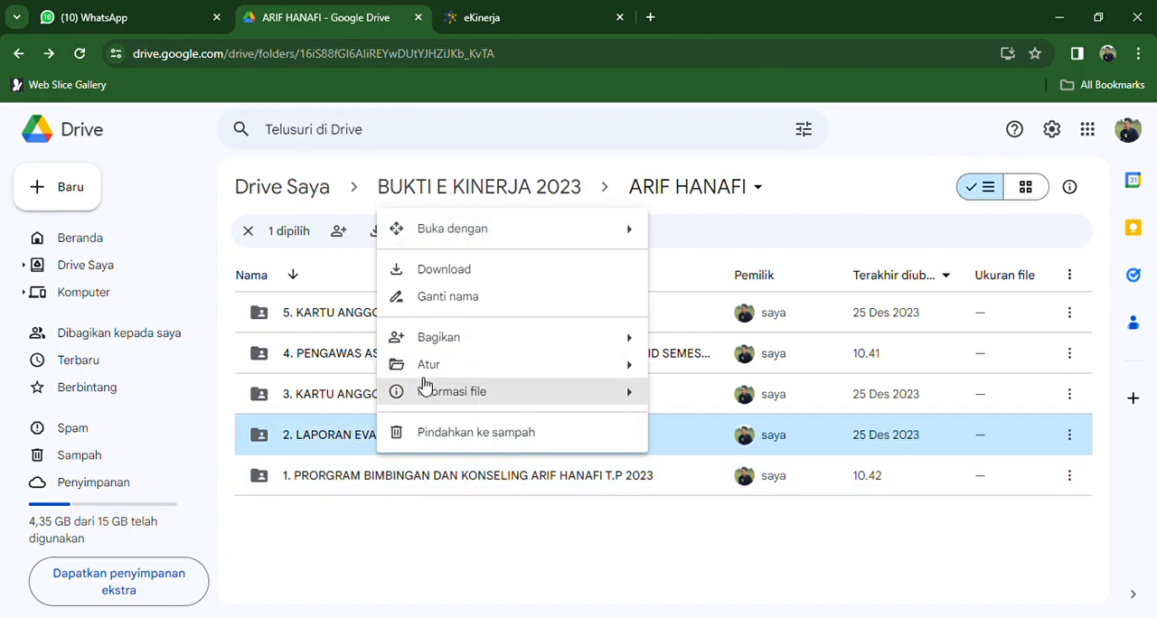
click(439, 298)
key(ctrl+c)
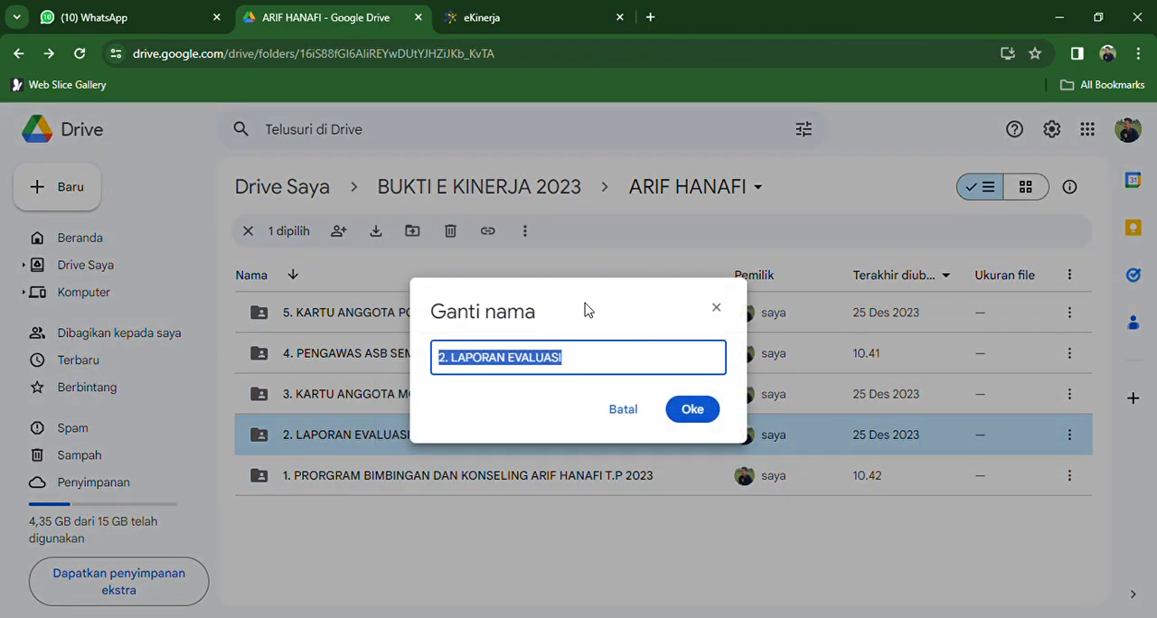
click(635, 414)
- Back in eKinerja, replace the evidence name with the copied folder name, without its number prefix, as LAPORAN EVALUASI
click(529, 11)
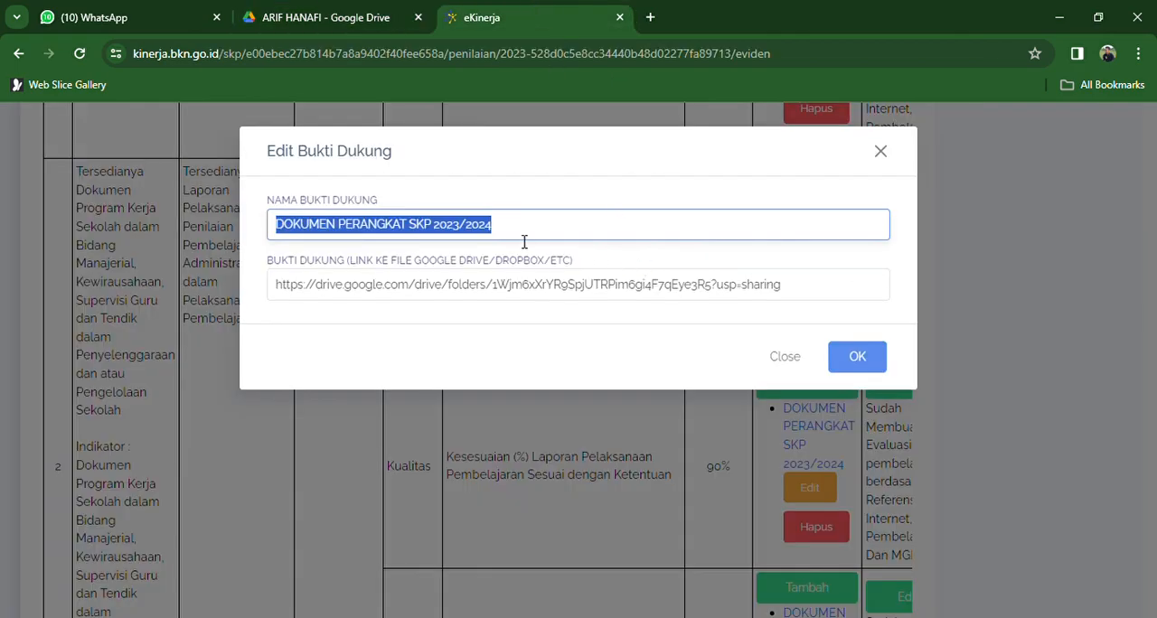
key(ctrl+v)
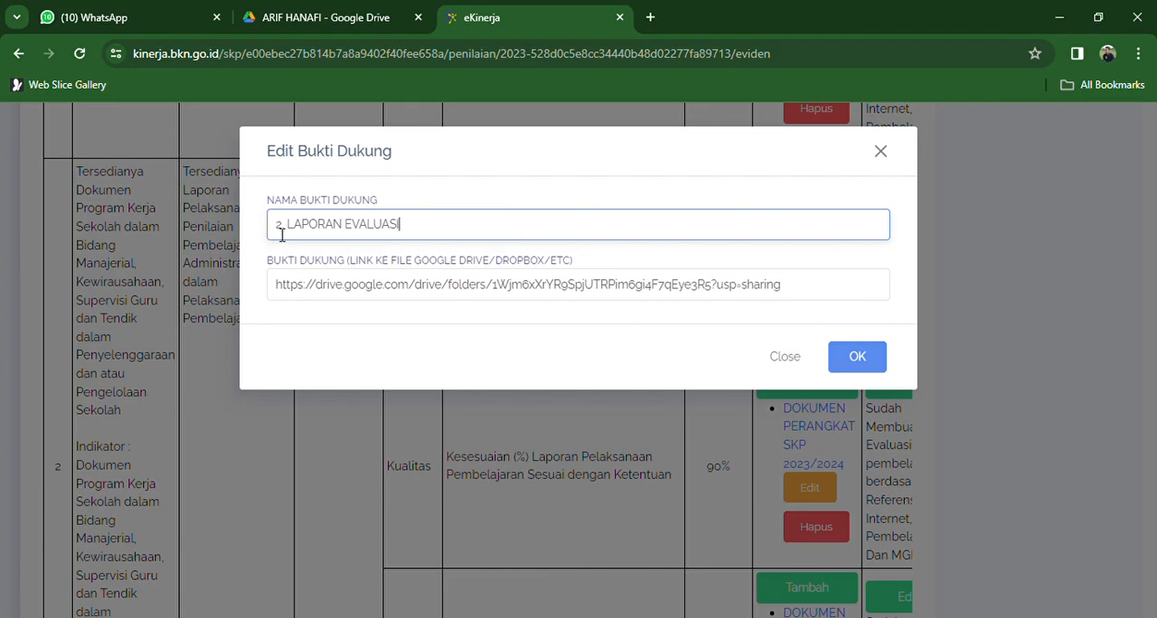
drag(285, 226, 238, 221)
text(2)
key(BackSpace)
key(BackSpace)
key(BackSpace)
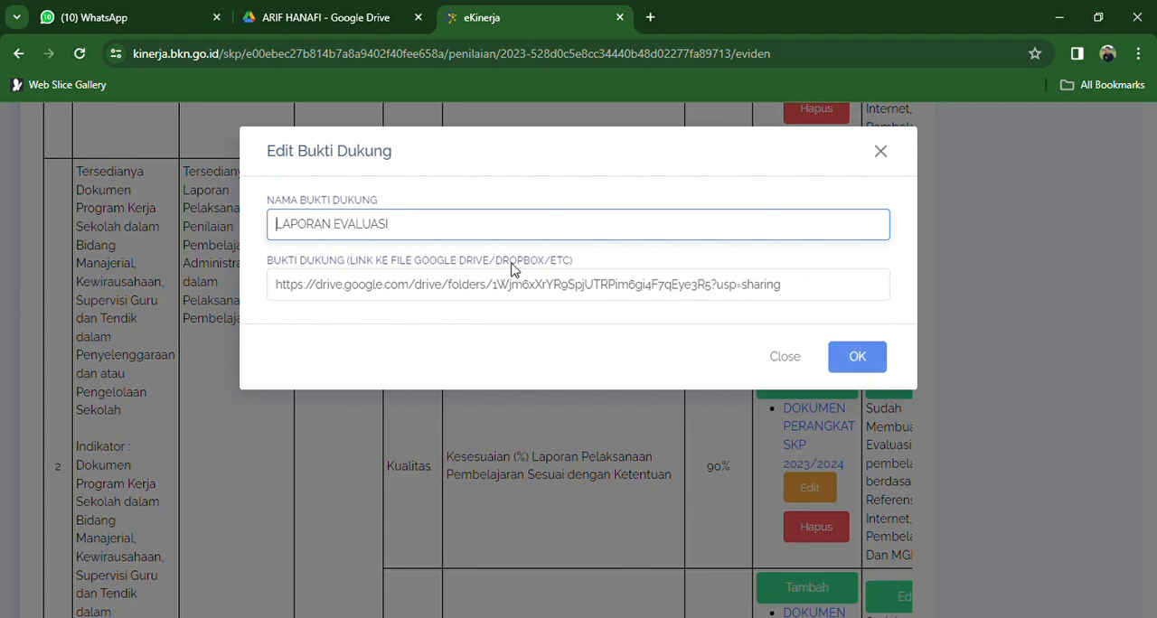
- In Google Drive, copy the share link of the "2. LAPORAN EVALUASI" folder with general access set to "Siapa saja yang memiliki link"
click(339, 11)
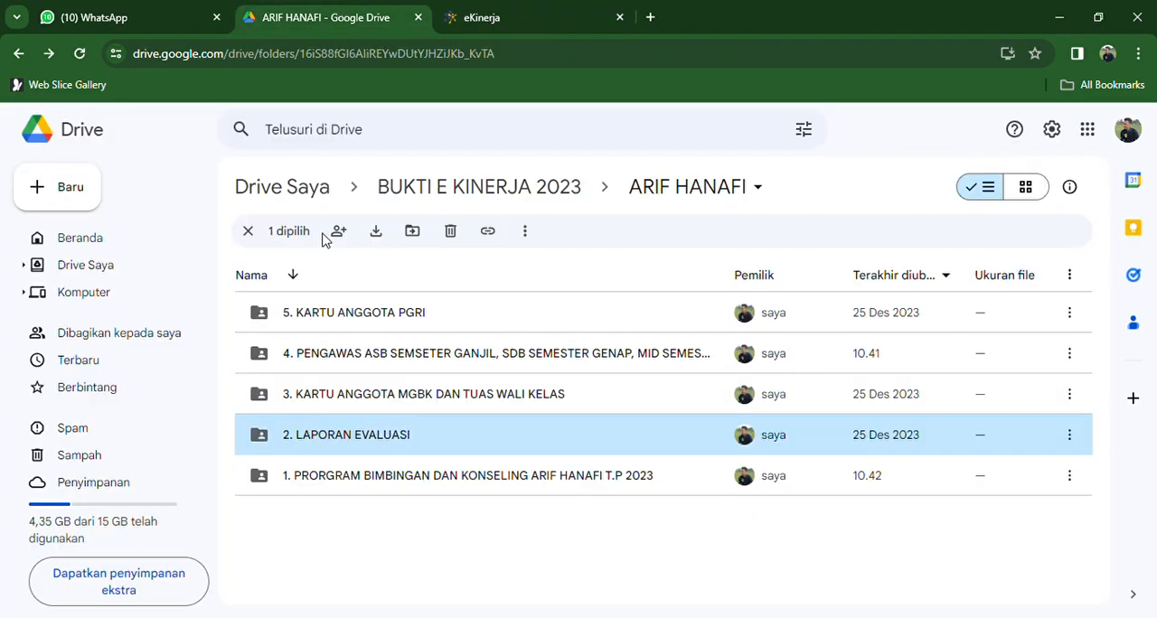
right_click(337, 439)
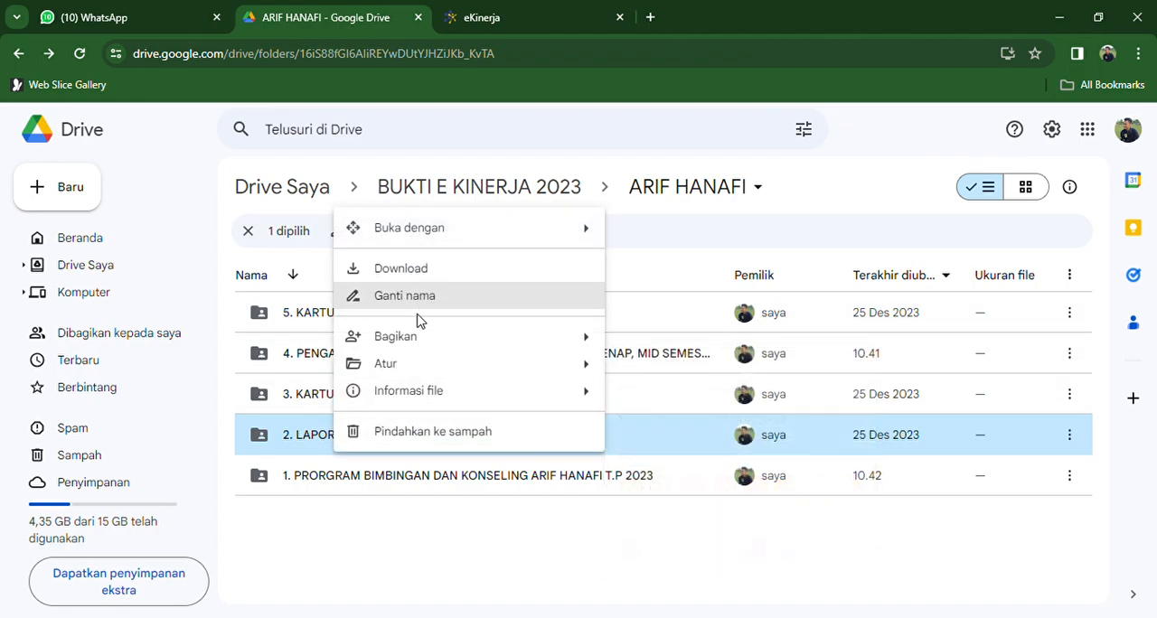
mouse_move(428, 339)
click(638, 379)
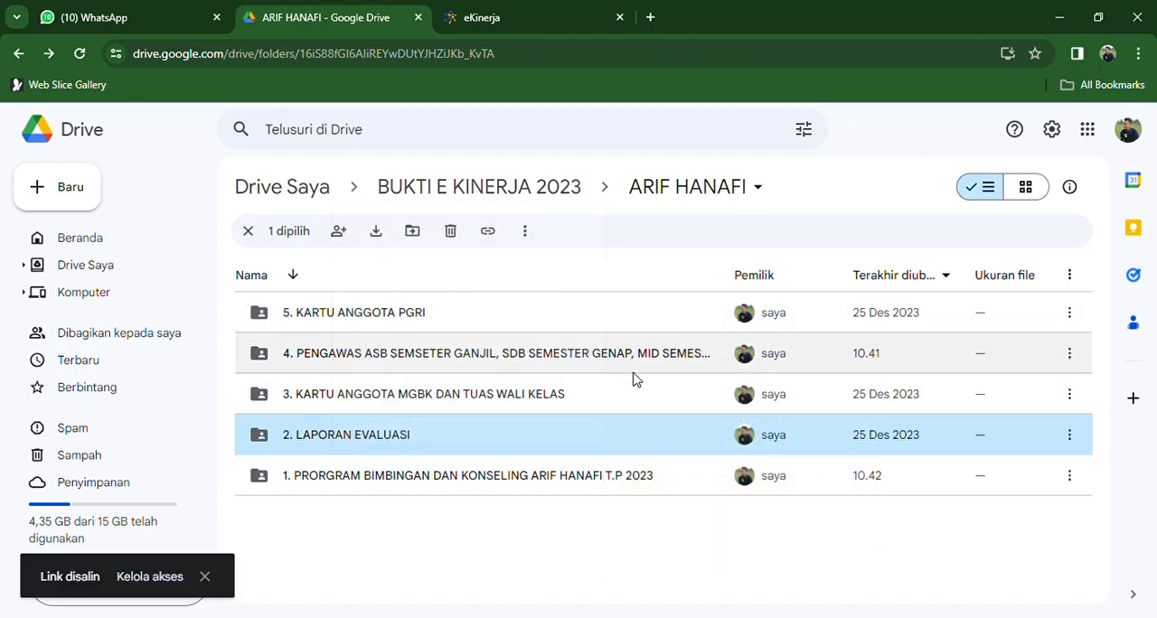
click(155, 575)
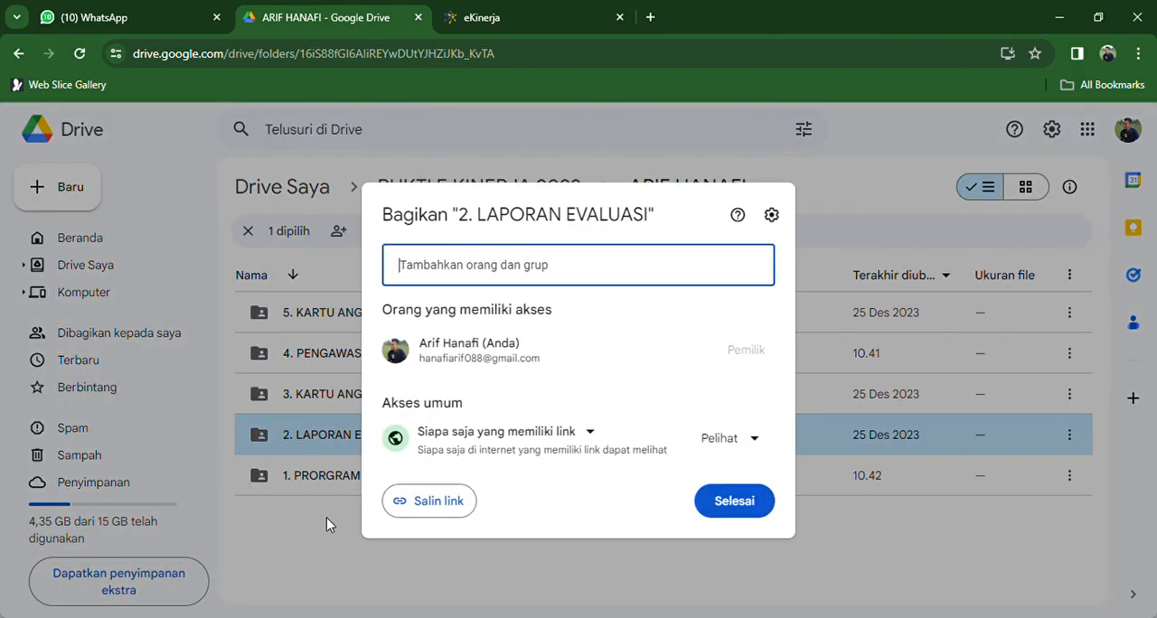
click(480, 439)
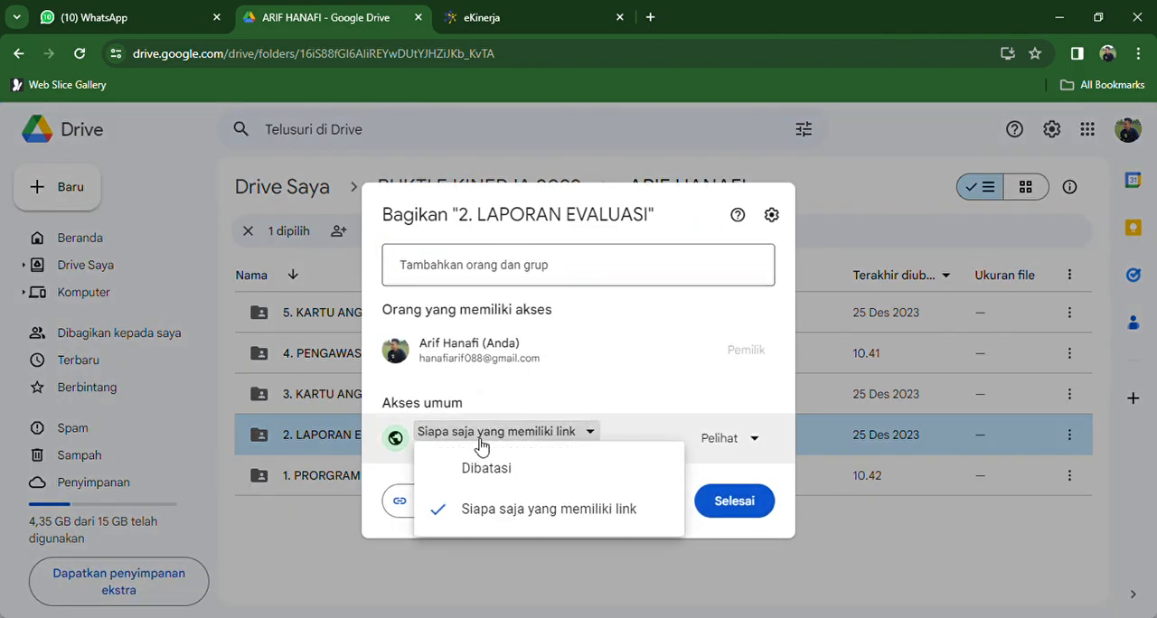
click(475, 507)
click(449, 511)
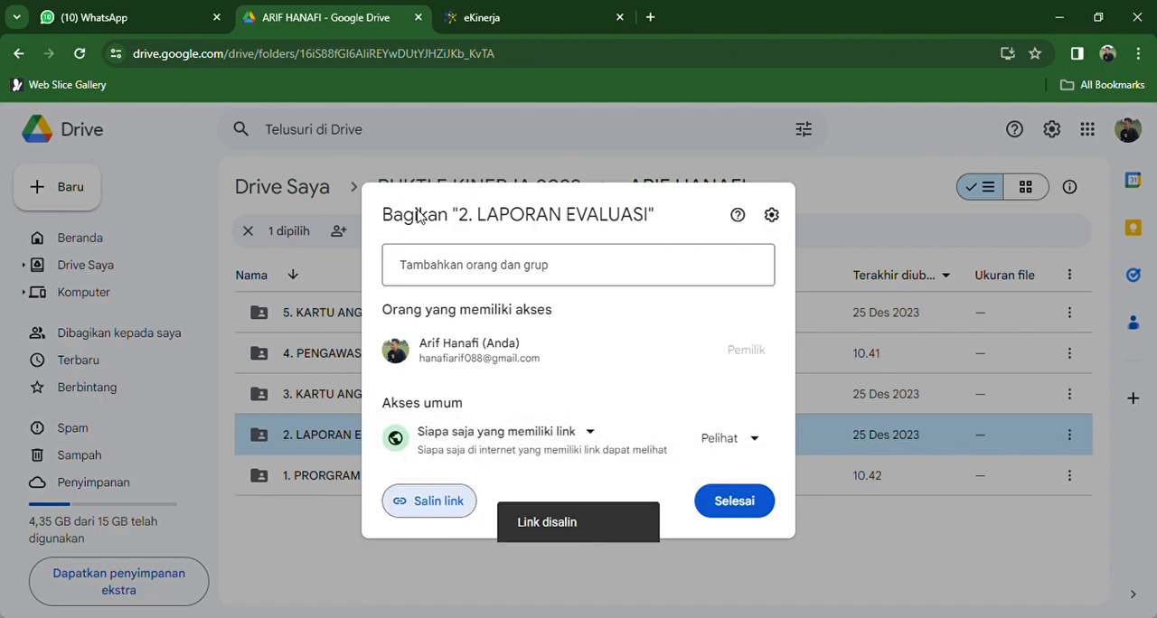
- Back in eKinerja, replace the evidence link with the copied LAPORAN EVALUASI folder link and close the form without saving
click(524, 10)
click(802, 289)
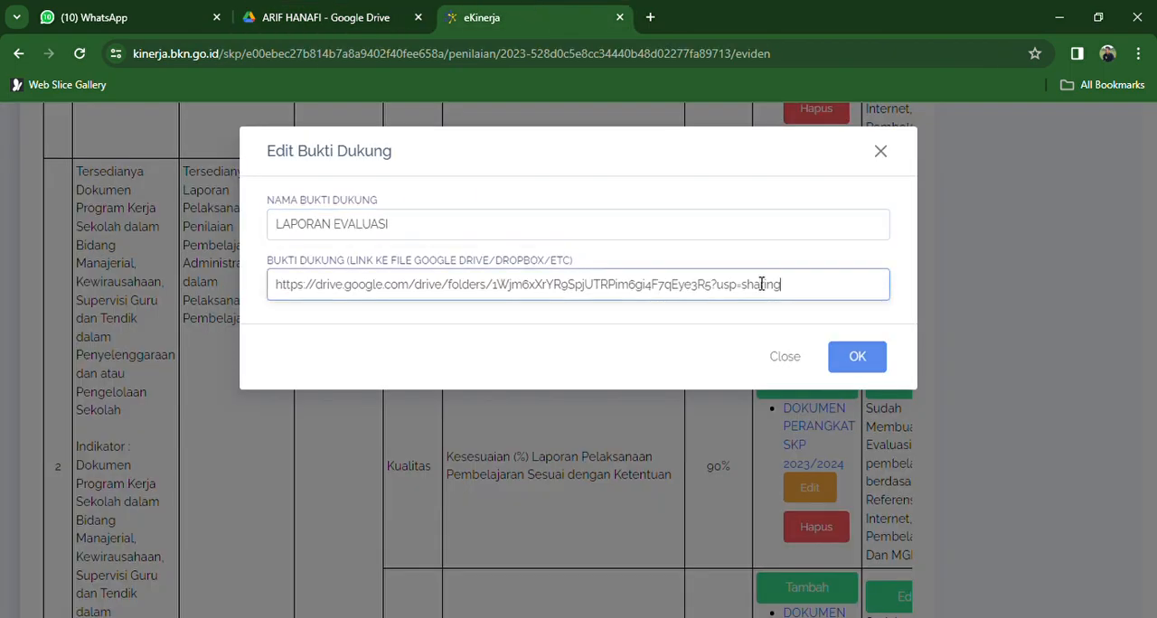
key(ctrl+a)
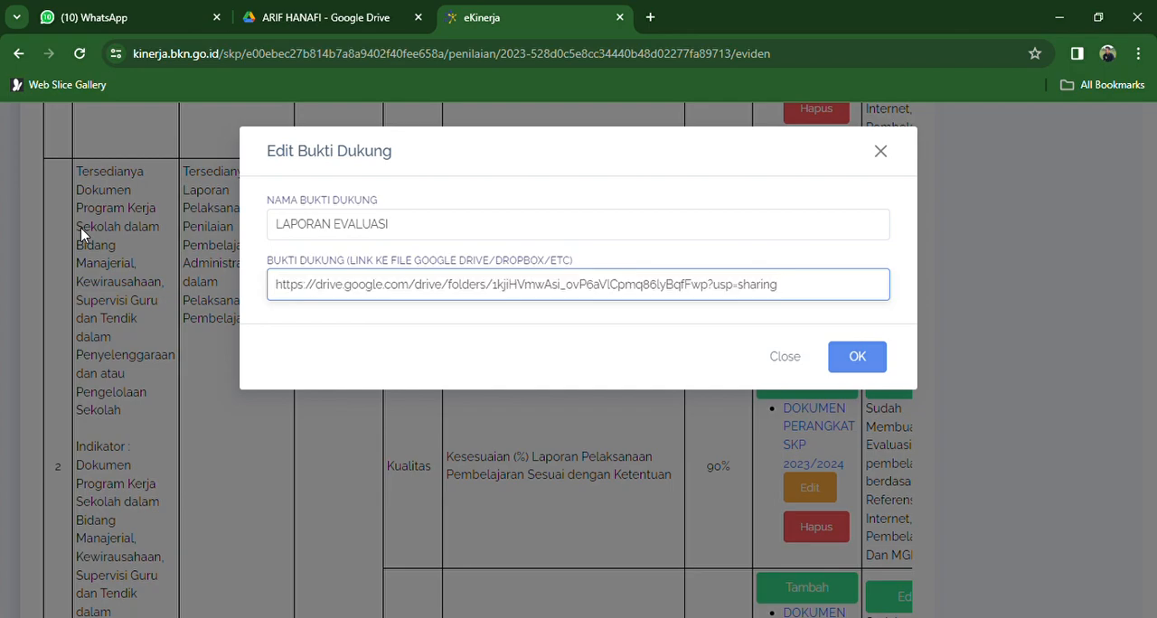
click(785, 358)
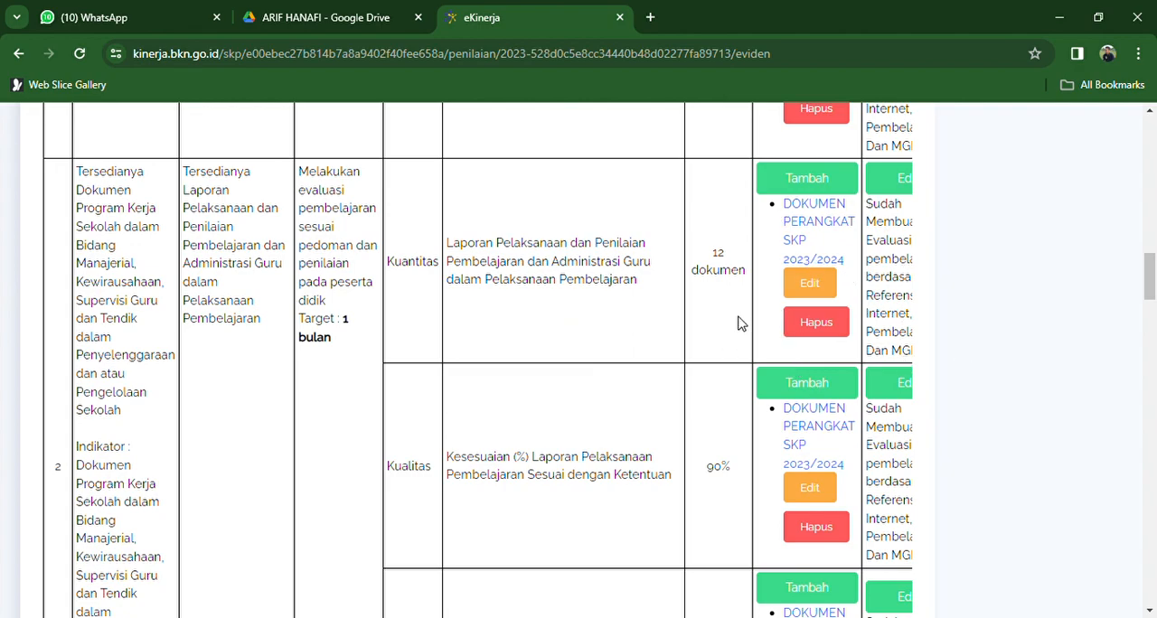
- Check the Realisasi and Sumber Data entries of the second work result's Kuantitas indicator and close the form without changes
scroll(737, 323, right, 3)
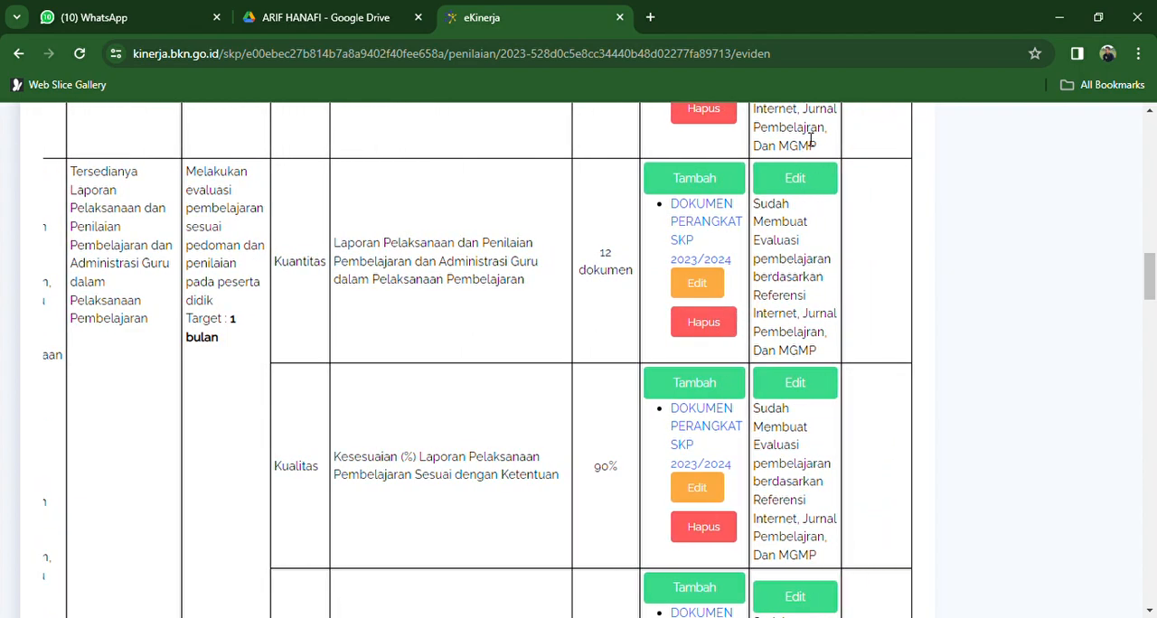
click(816, 178)
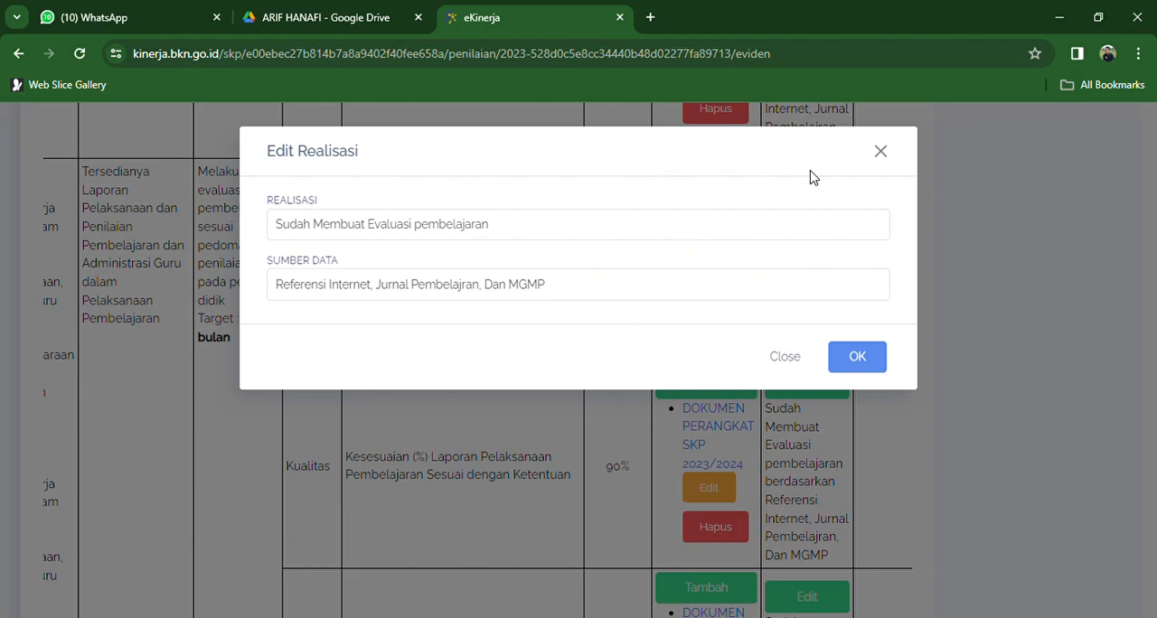
click(794, 357)
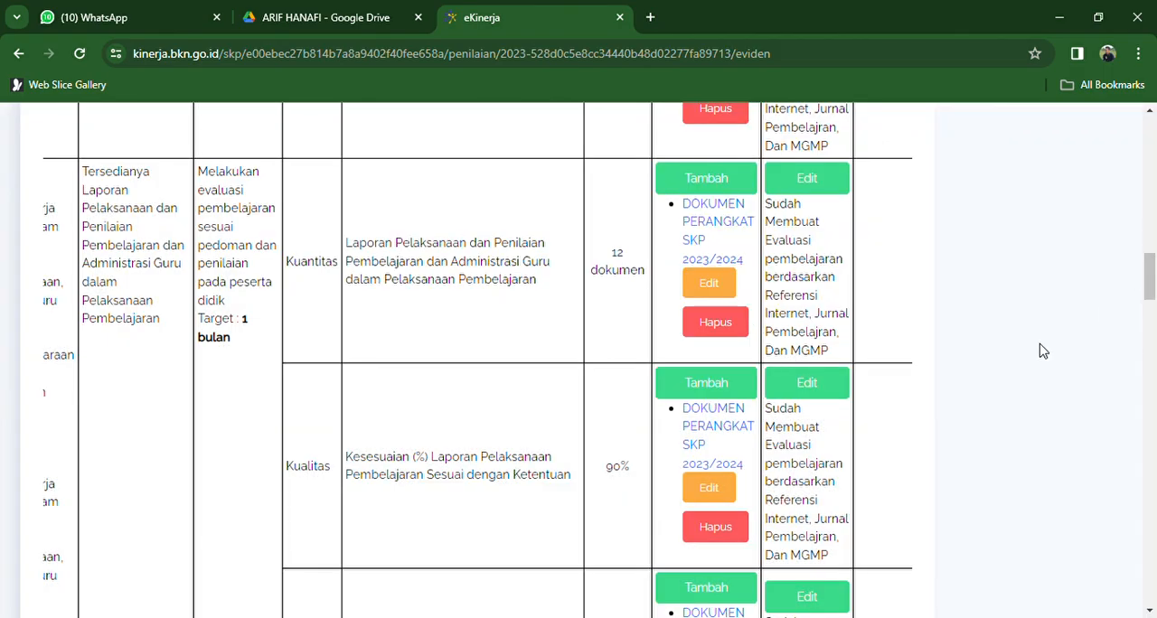
- For the third work result's Kuantitas indicator, view and dismiss the blank form for adding evidence and open the existing evidence for editing
drag(1151, 280, 1154, 327)
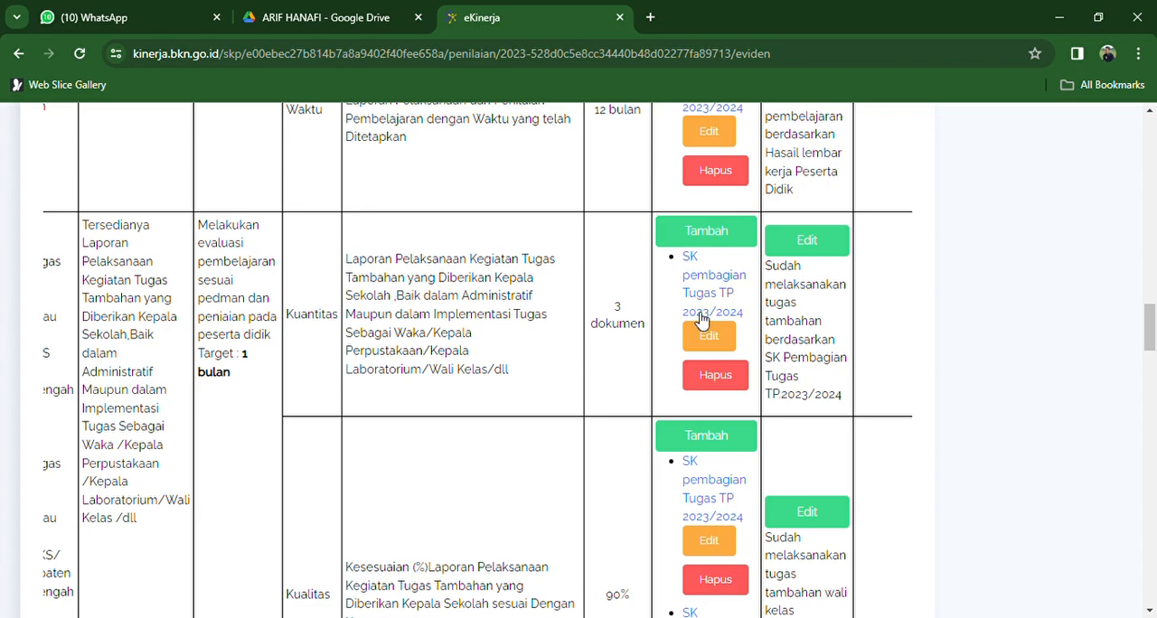
click(694, 246)
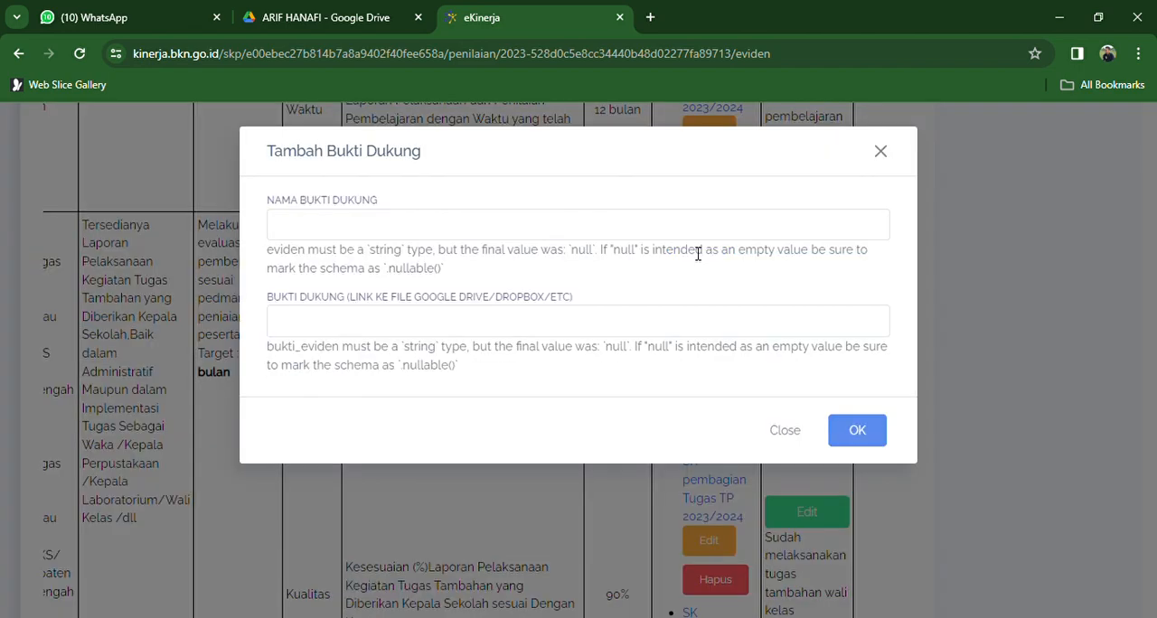
click(881, 152)
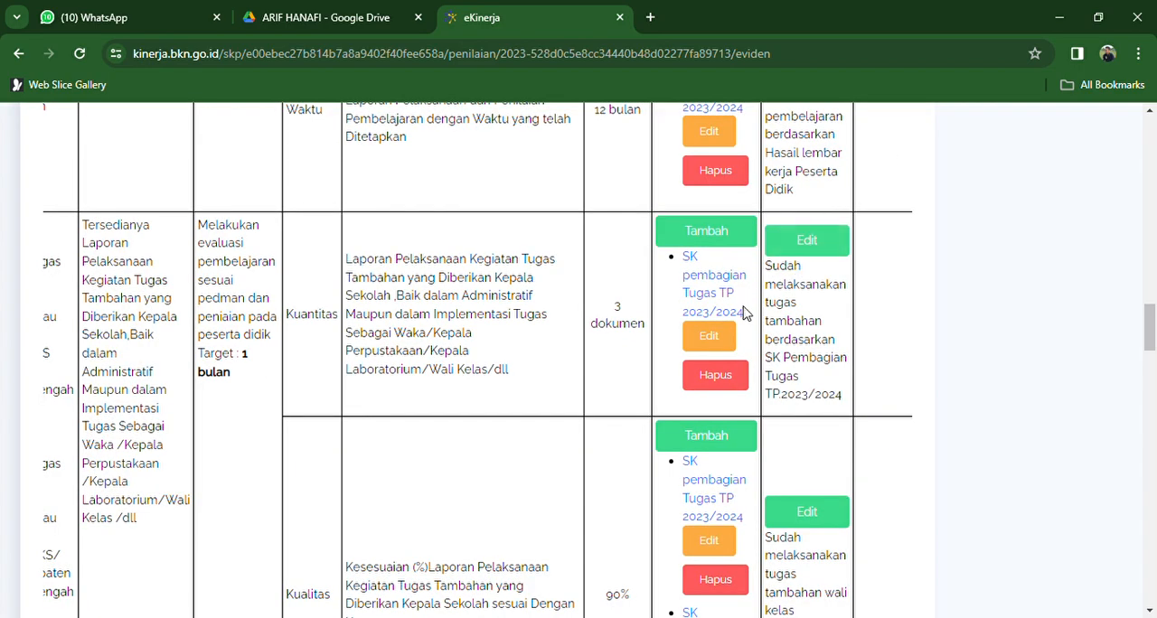
click(709, 342)
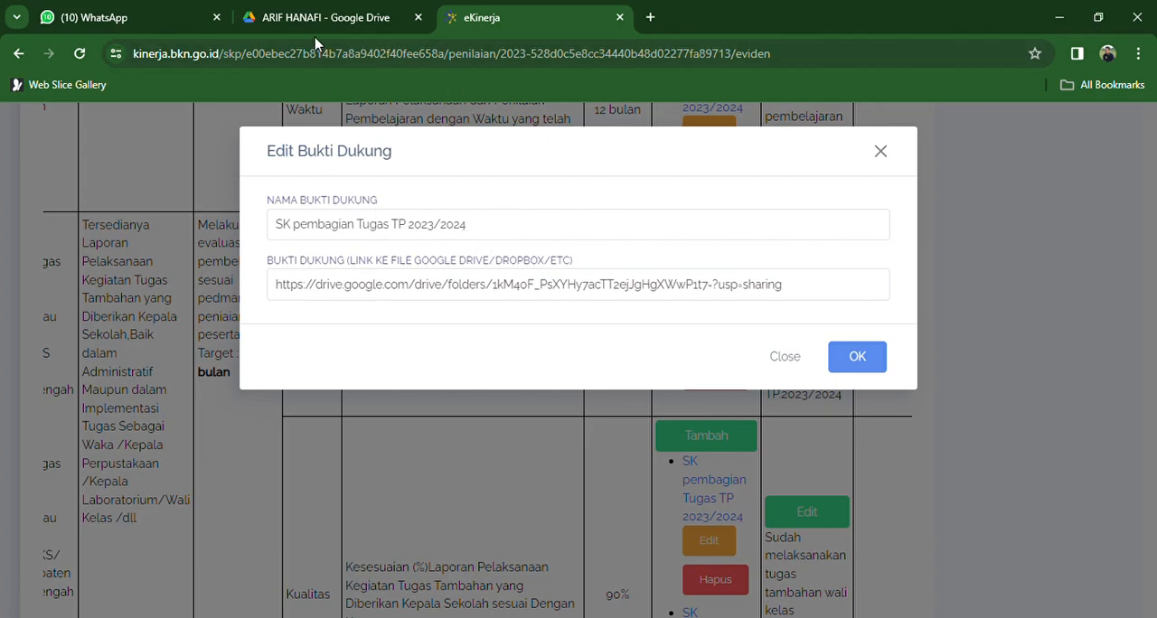
- In Google Drive, copy the share link of the "3. KARTU ANGGOTA MGBK DAN TUAS WALI KELAS" folder, keeping access for anyone with the link
click(315, 11)
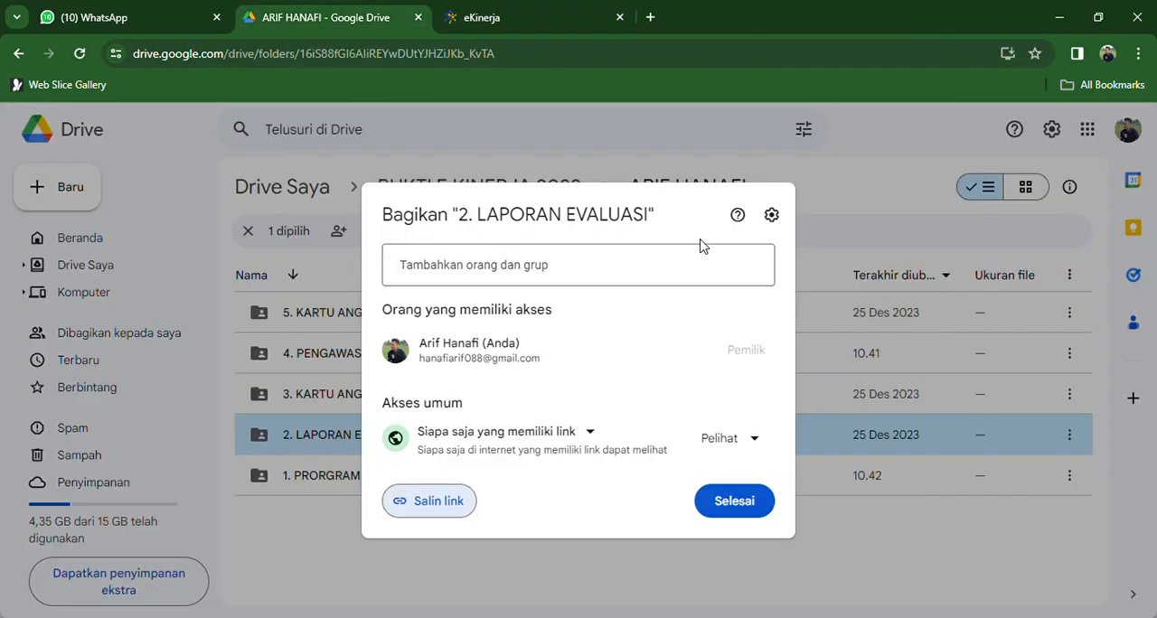
click(732, 497)
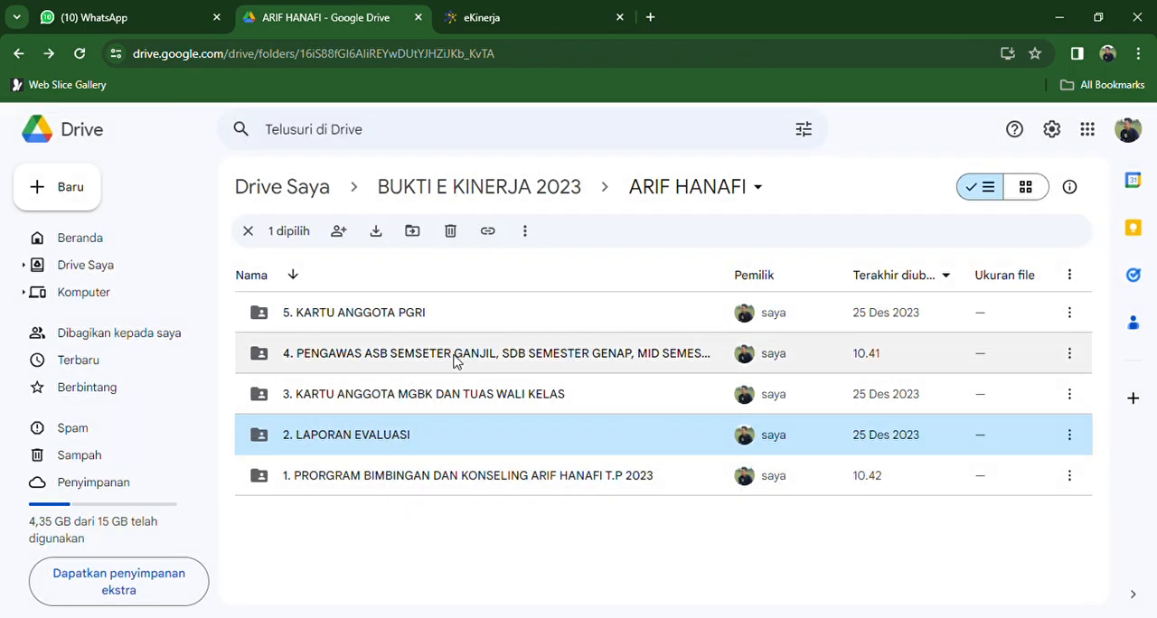
click(388, 407)
right_click(385, 409)
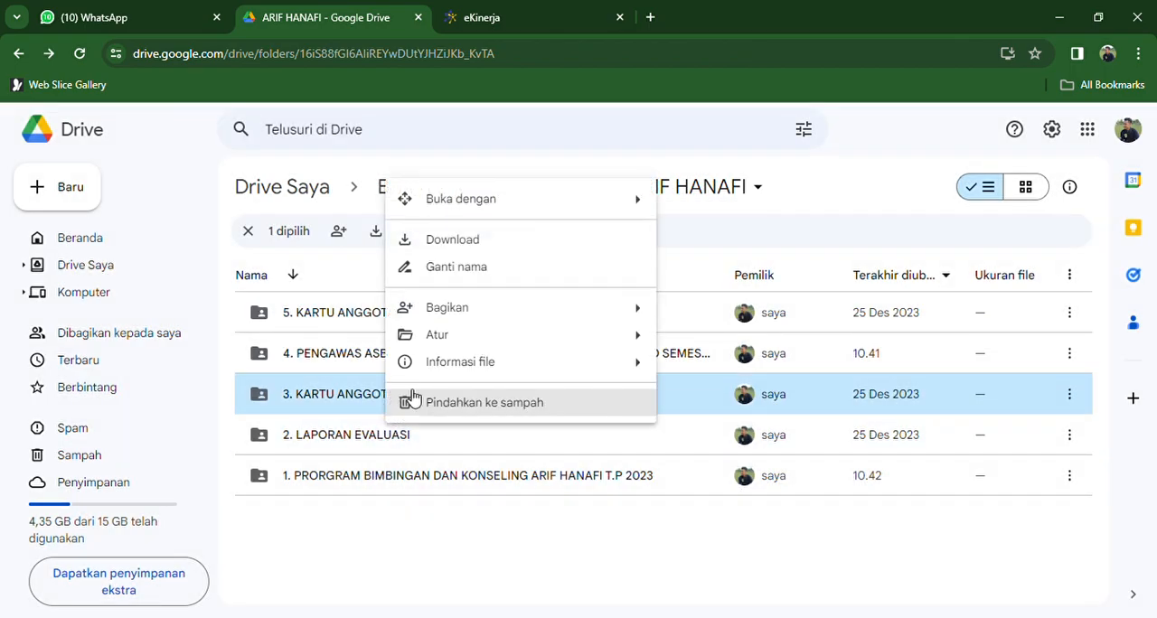
mouse_move(563, 320)
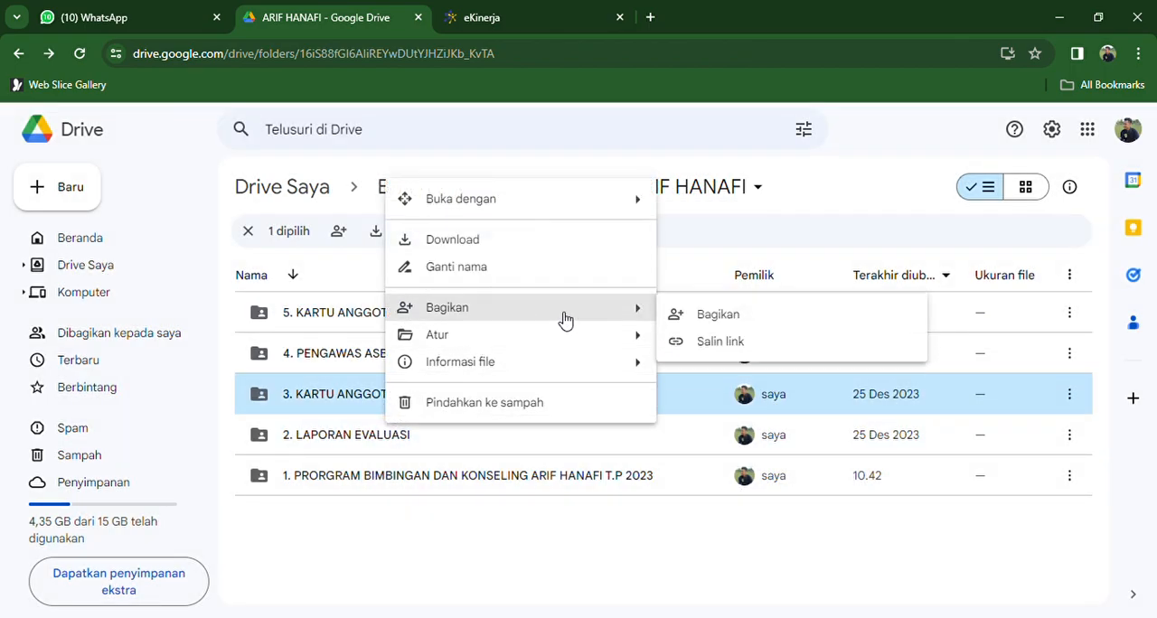
click(698, 344)
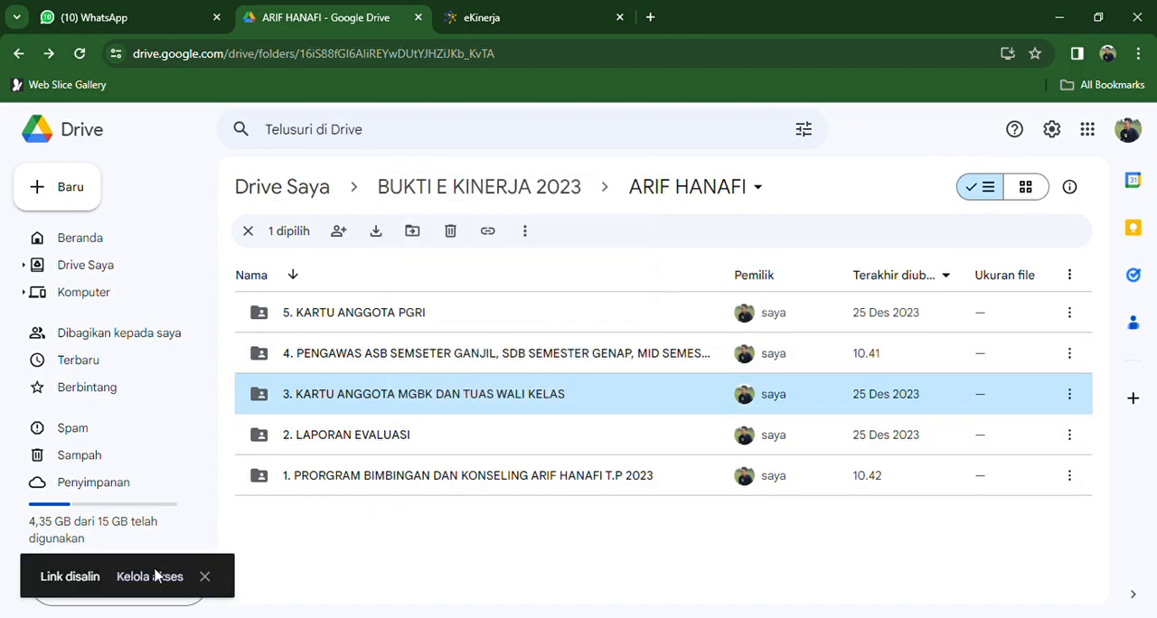
key(.)
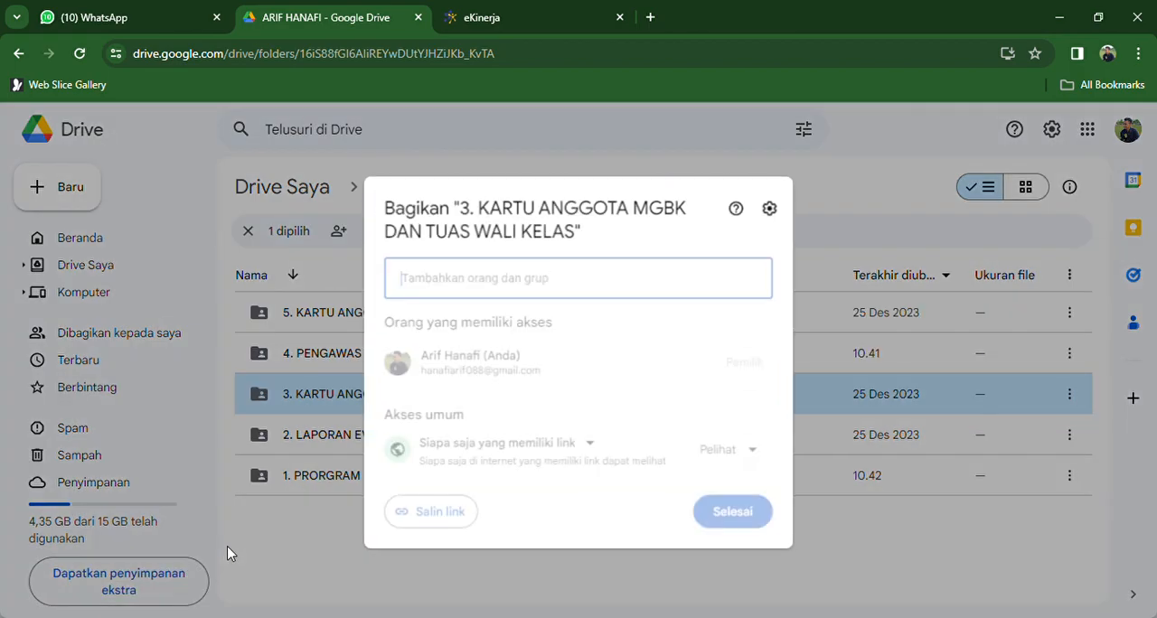
click(485, 441)
click(486, 523)
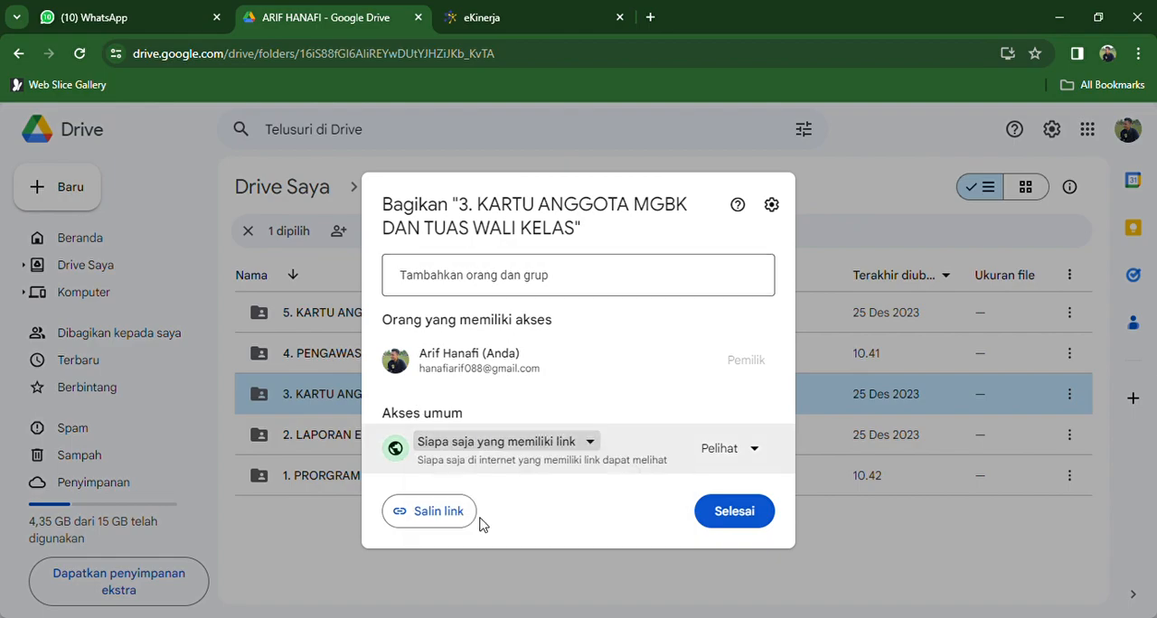
click(442, 523)
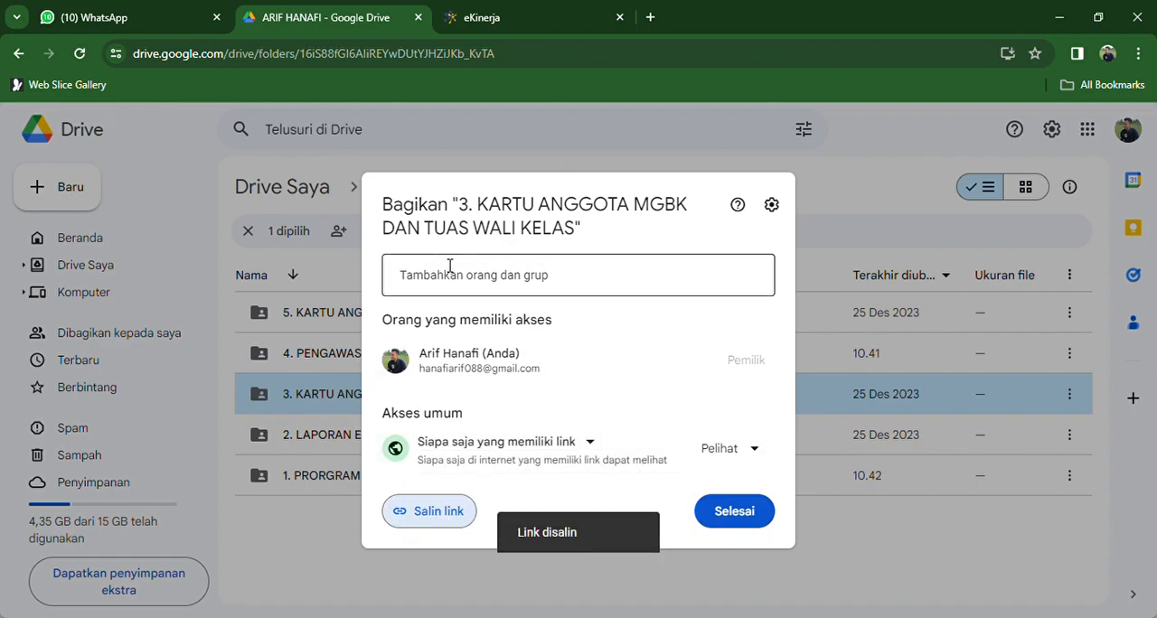
- In eKinerja, replace the link of the "SK pembagian Tugas TP 2023/2024" evidence with the copied folder link and close the form without saving
click(479, 15)
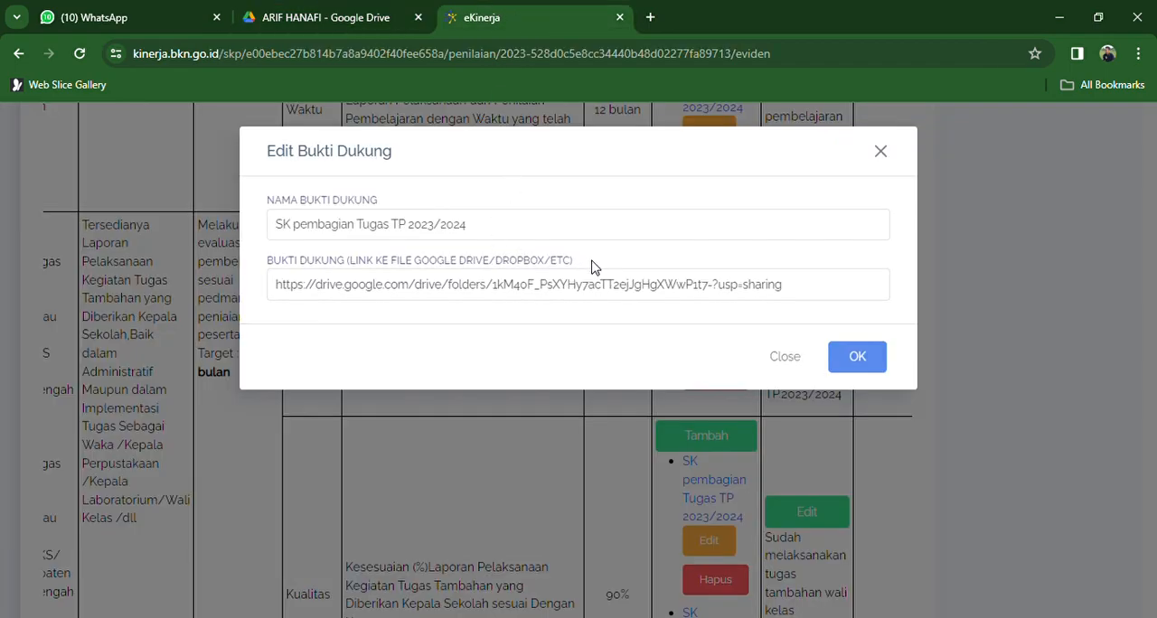
drag(788, 287, 546, 286)
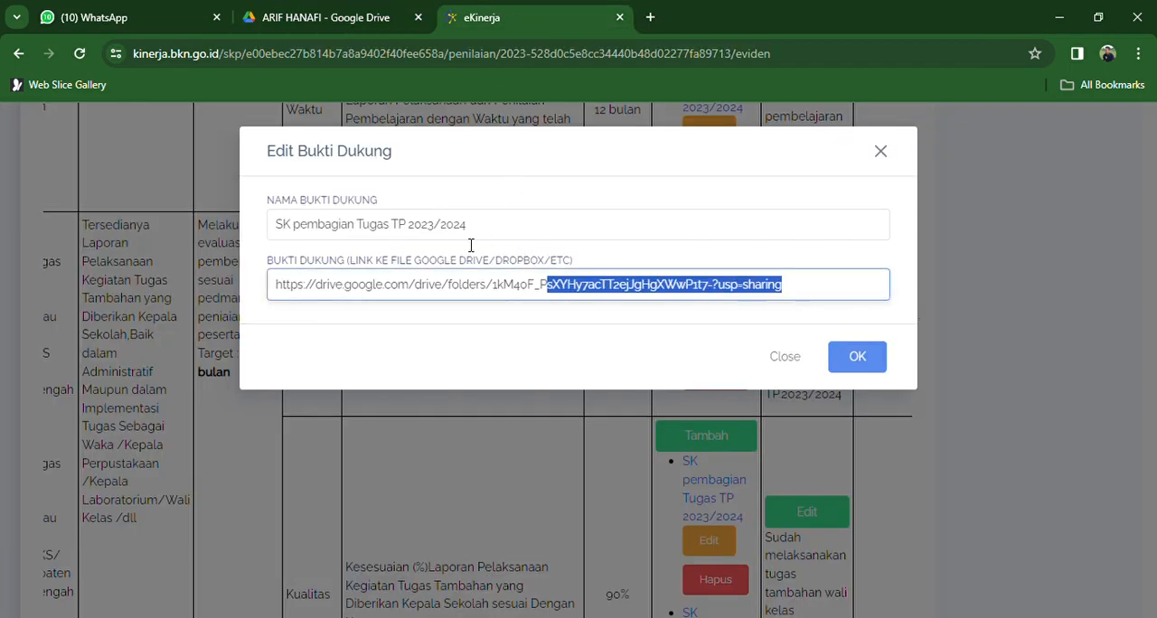
key(ctrl+a)
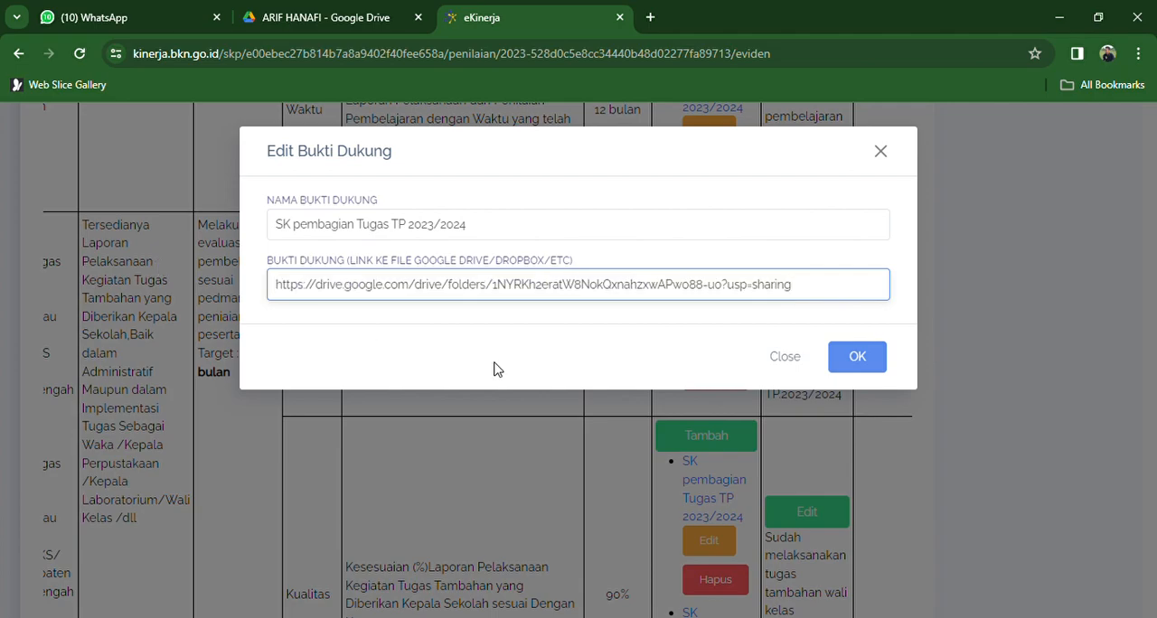
click(787, 363)
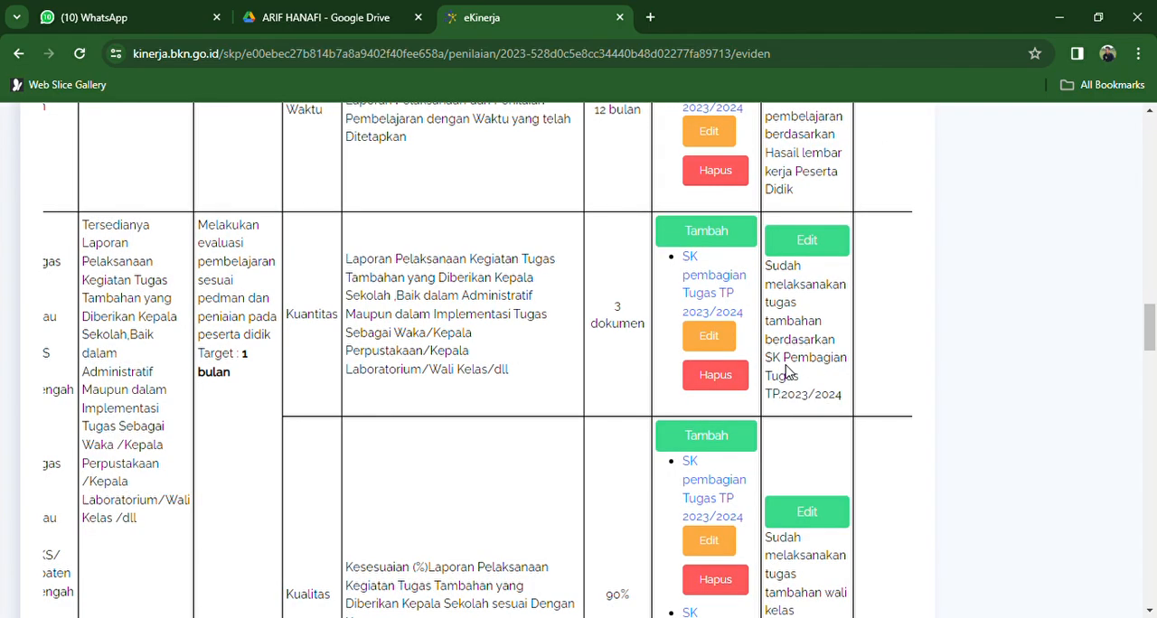
- Open the Realisasi entry of the third work result's Kuantitas indicator and save it without edits
click(822, 252)
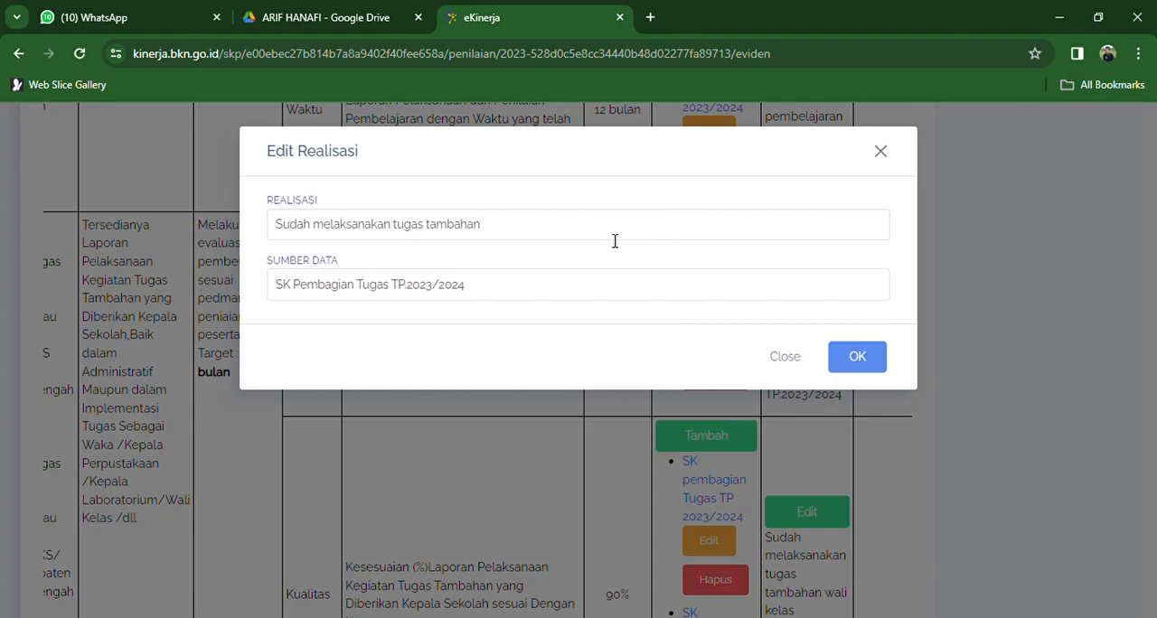
click(855, 354)
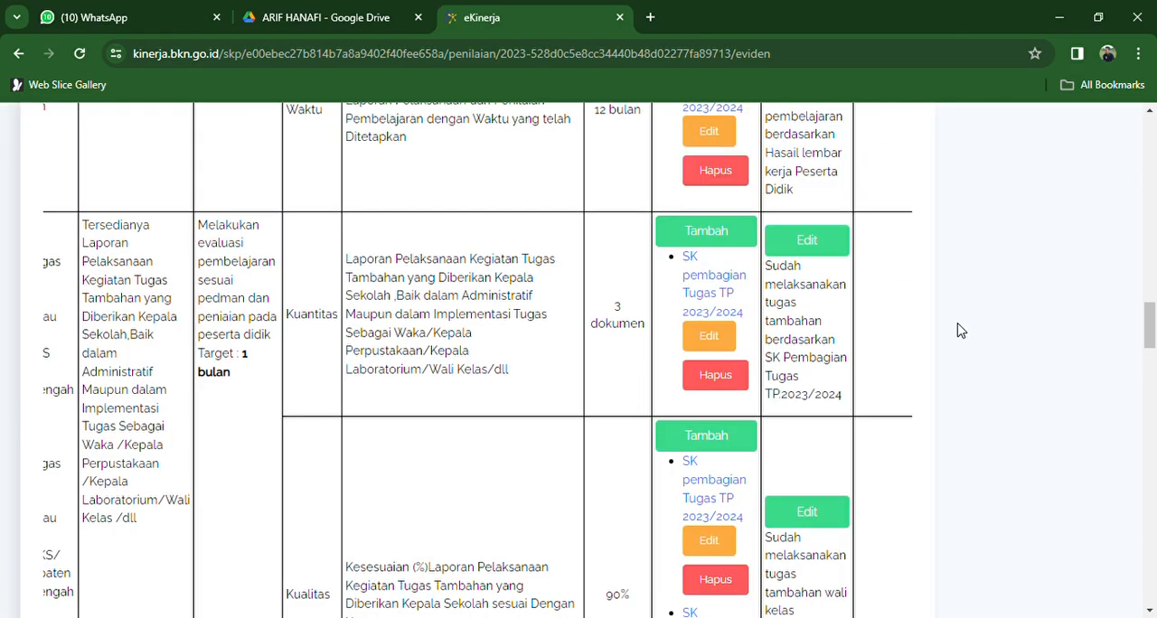
- Examine the third work result's Kualitas and Waktu evidence and the fourth work result's Kuantitas and Kualitas entries on exam supervision
drag(1150, 327, 1151, 348)
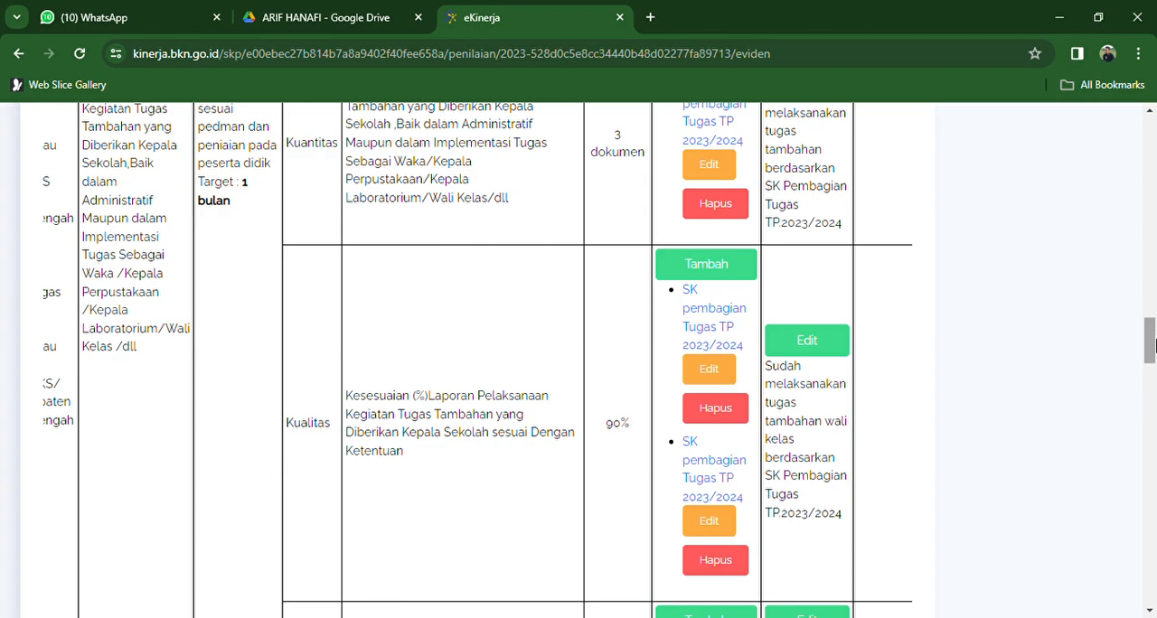
drag(1150, 344, 1150, 376)
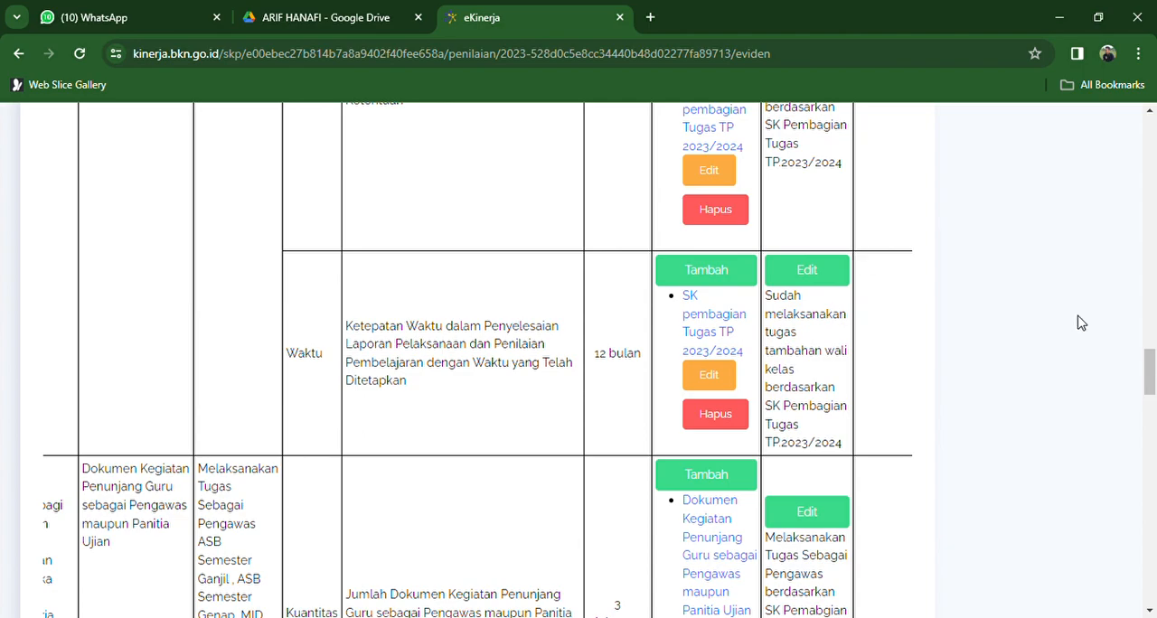
drag(1150, 379, 1153, 417)
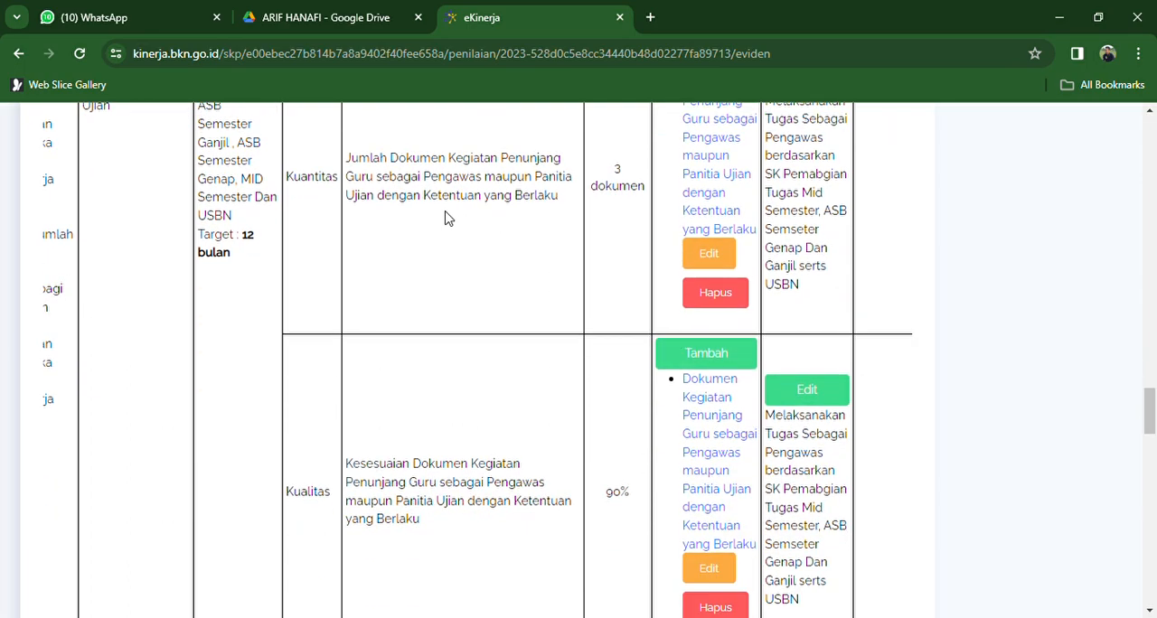
scroll(445, 218, left, 2)
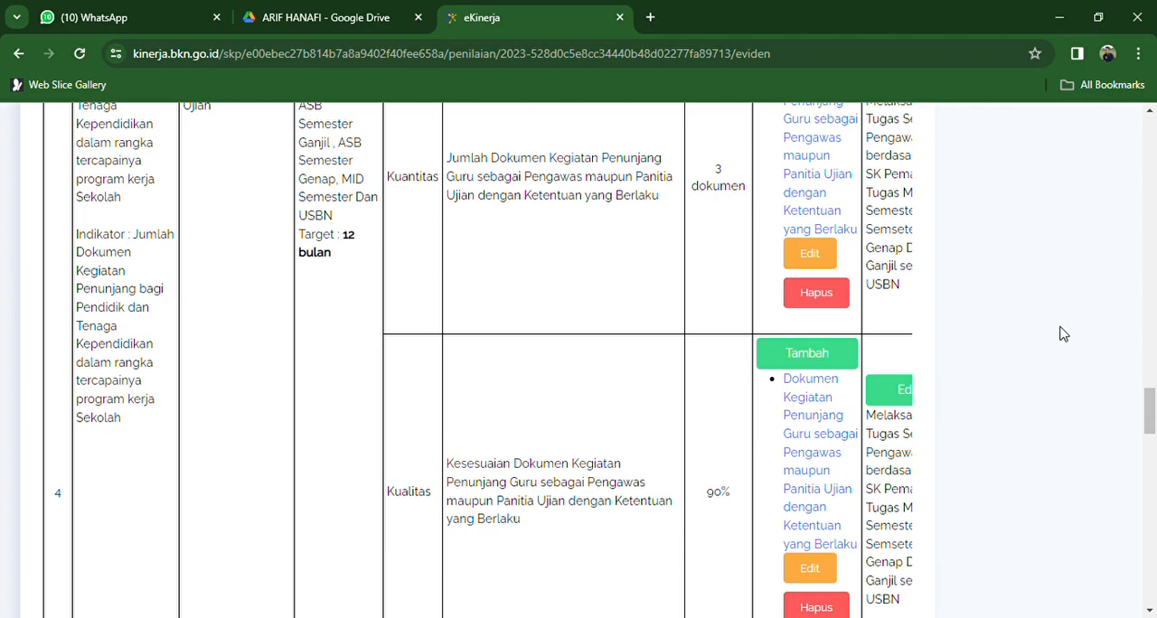
scroll(901, 328, down, 1)
scroll(901, 328, right, 3)
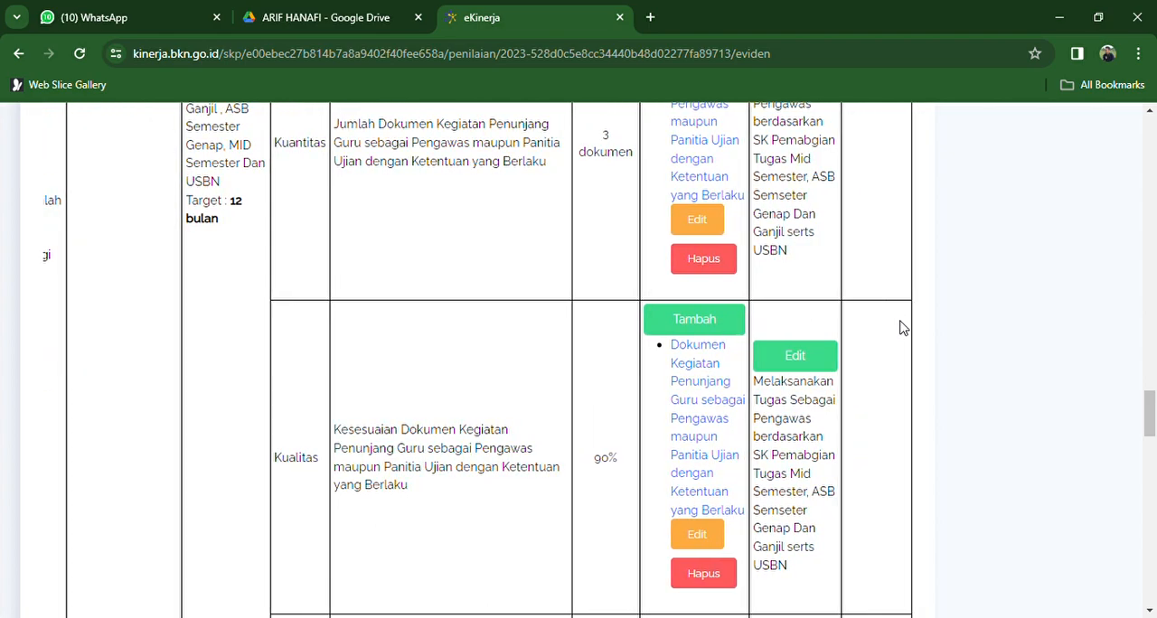
- Open the supporting evidence of the fourth work result's Kuantitas indicator for editing
scroll(901, 328, up, 1)
scroll(900, 328, up, 1)
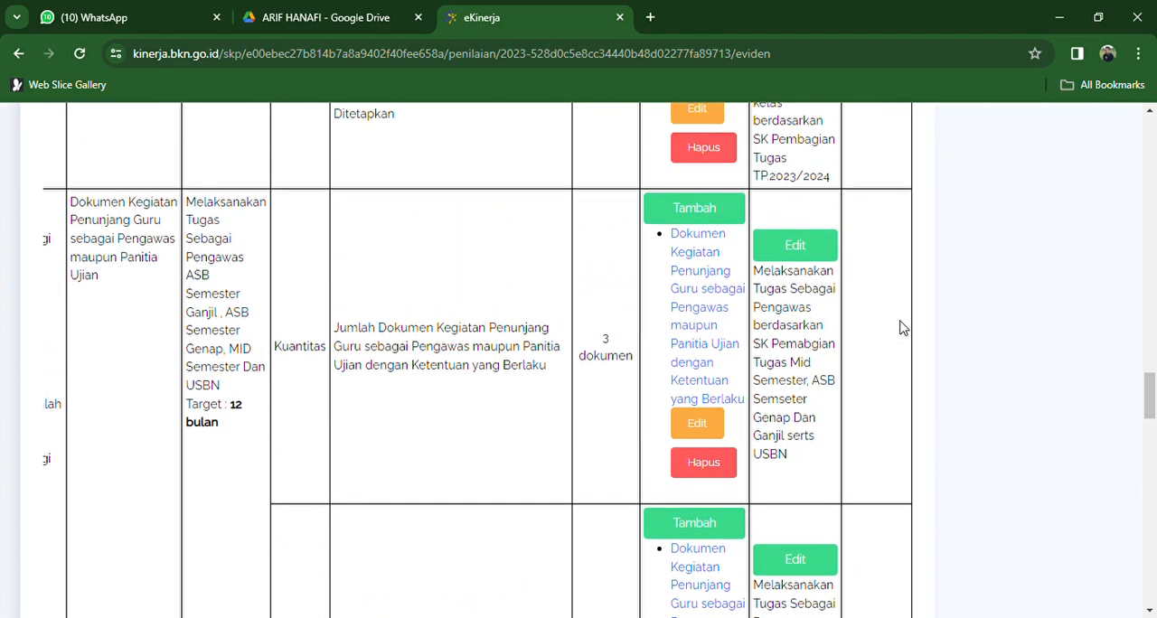
click(713, 423)
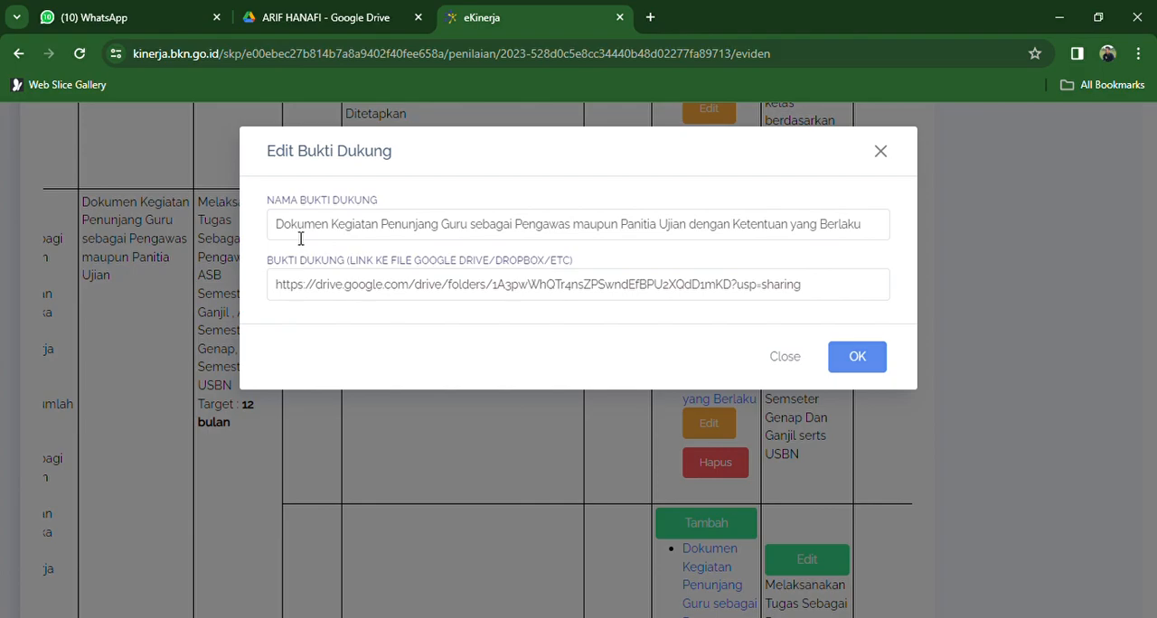
- In Google Drive, copy the share link of the "4. PENGAWAS ASB SEMSETER GANJIL, SDB SEMESTER GENAP, MID SEMESTER DAN USBN" folder, keeping access for anyone with the link
click(357, 9)
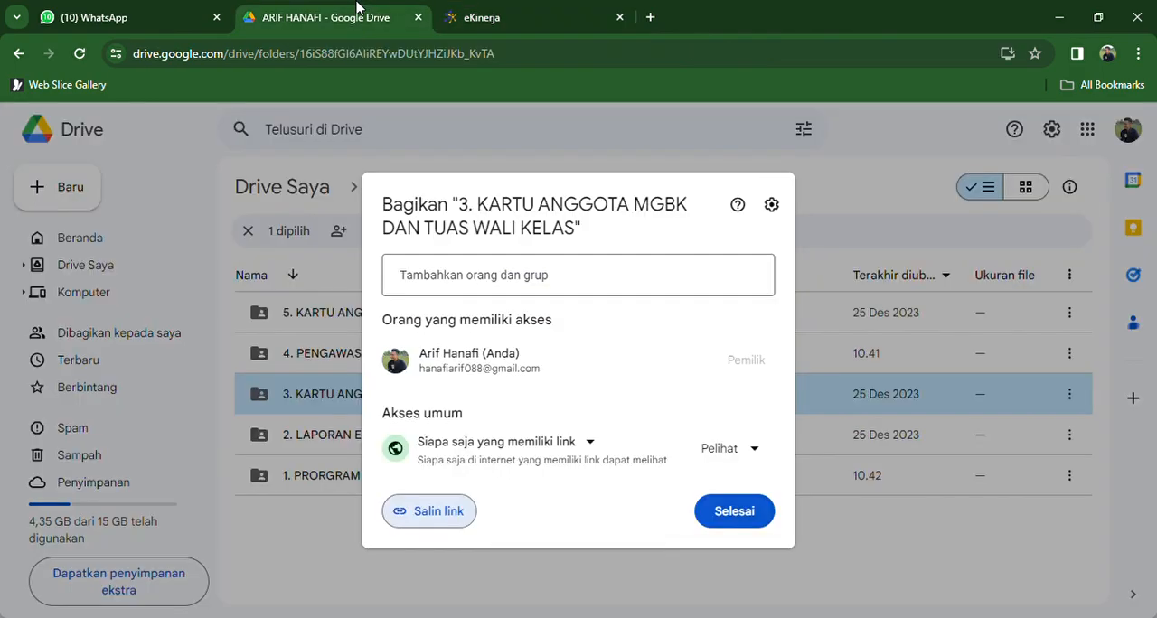
click(557, 577)
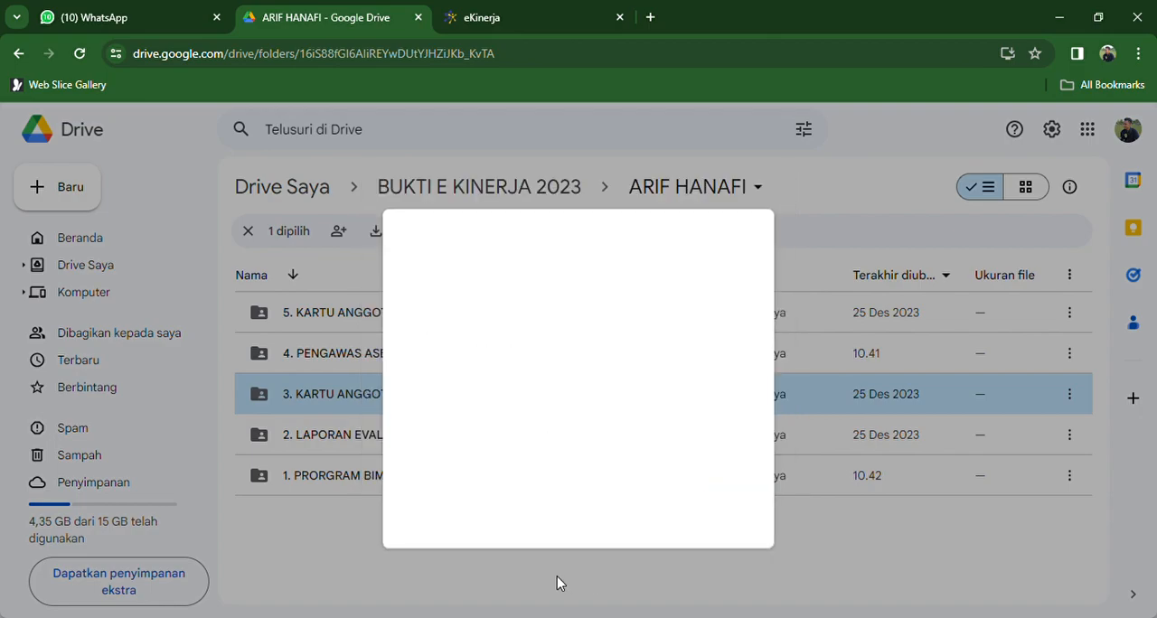
click(404, 354)
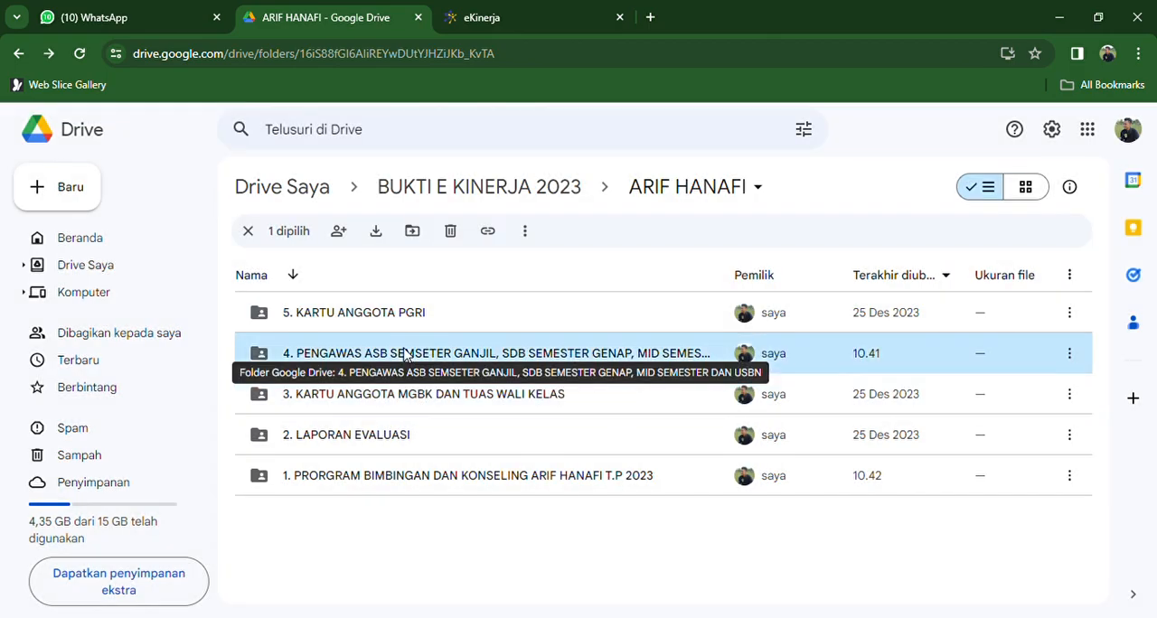
right_click(405, 354)
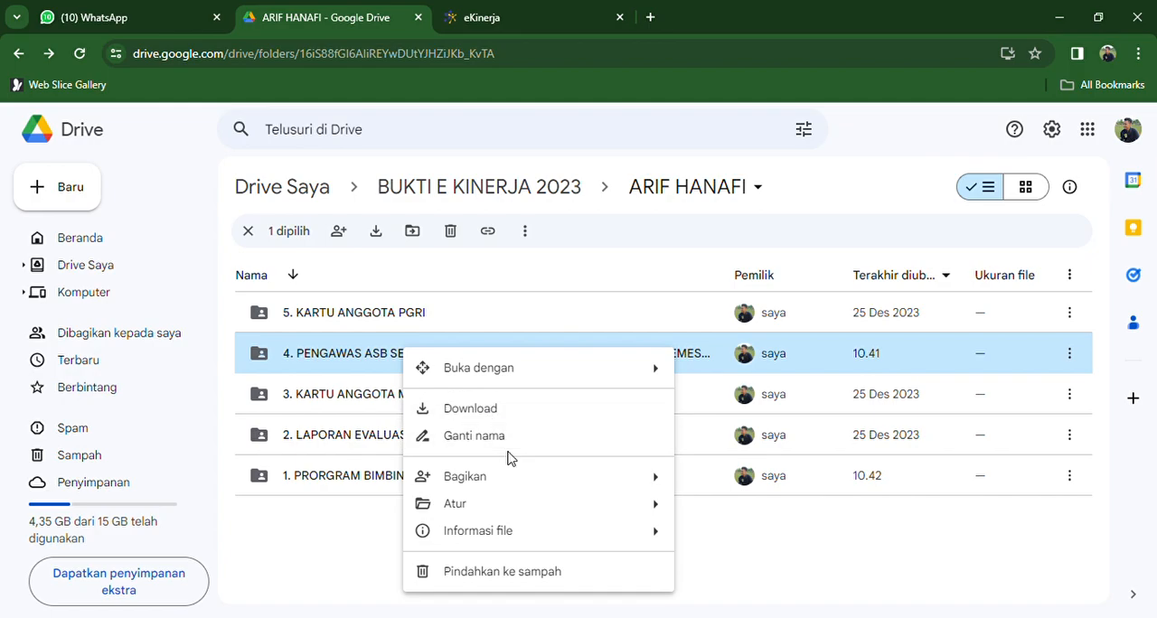
mouse_move(648, 496)
click(747, 515)
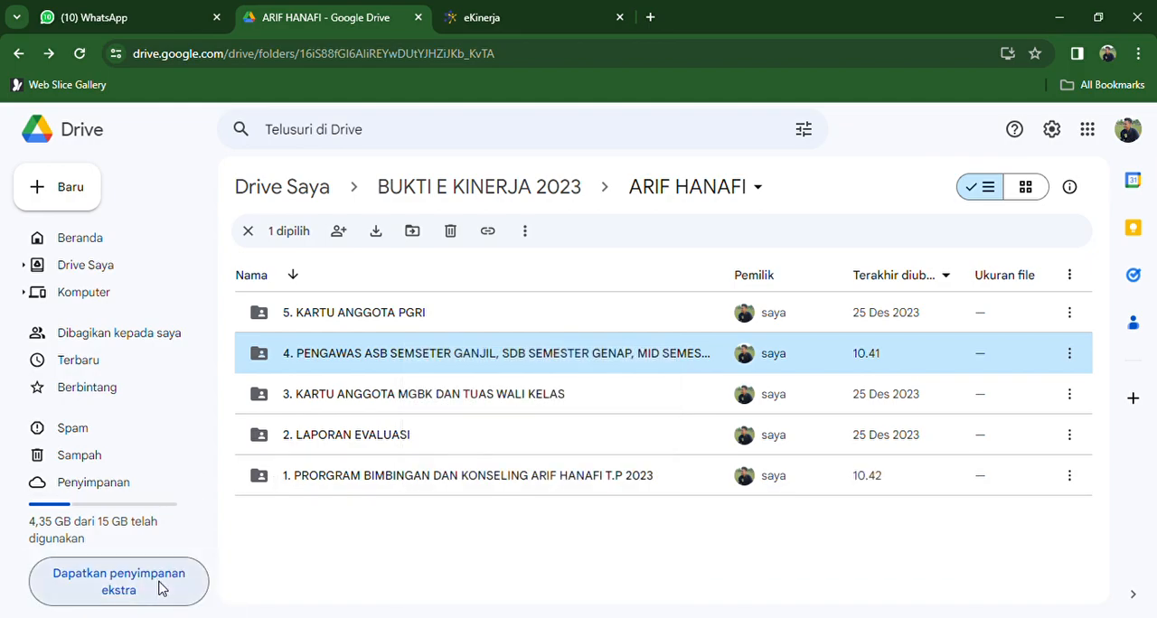
key(period)
click(428, 444)
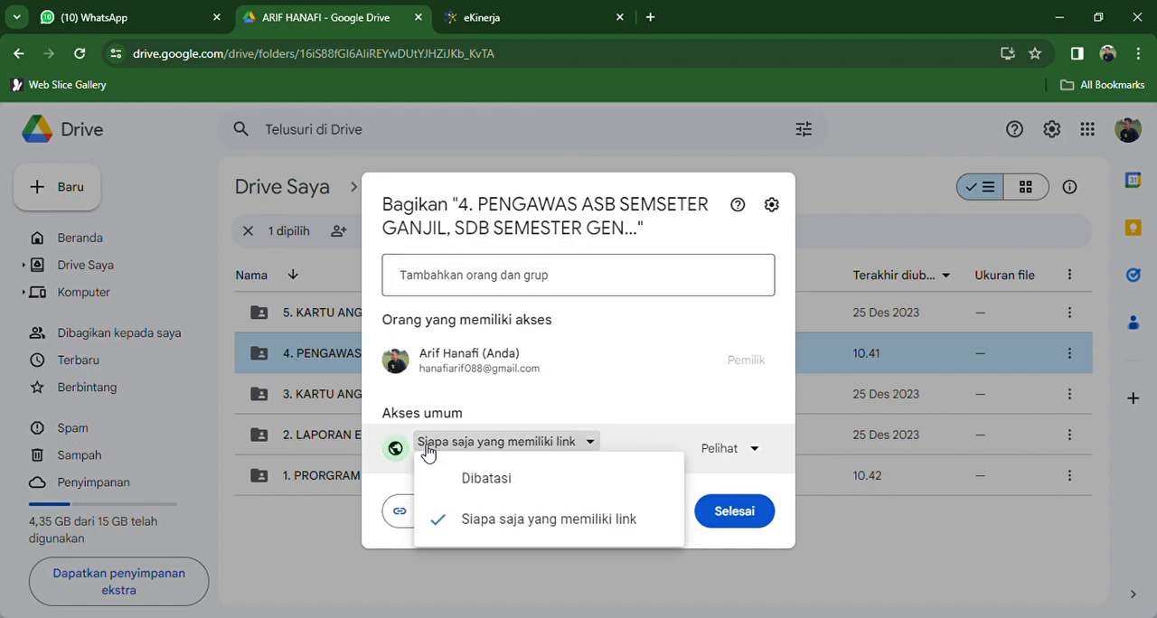
click(452, 528)
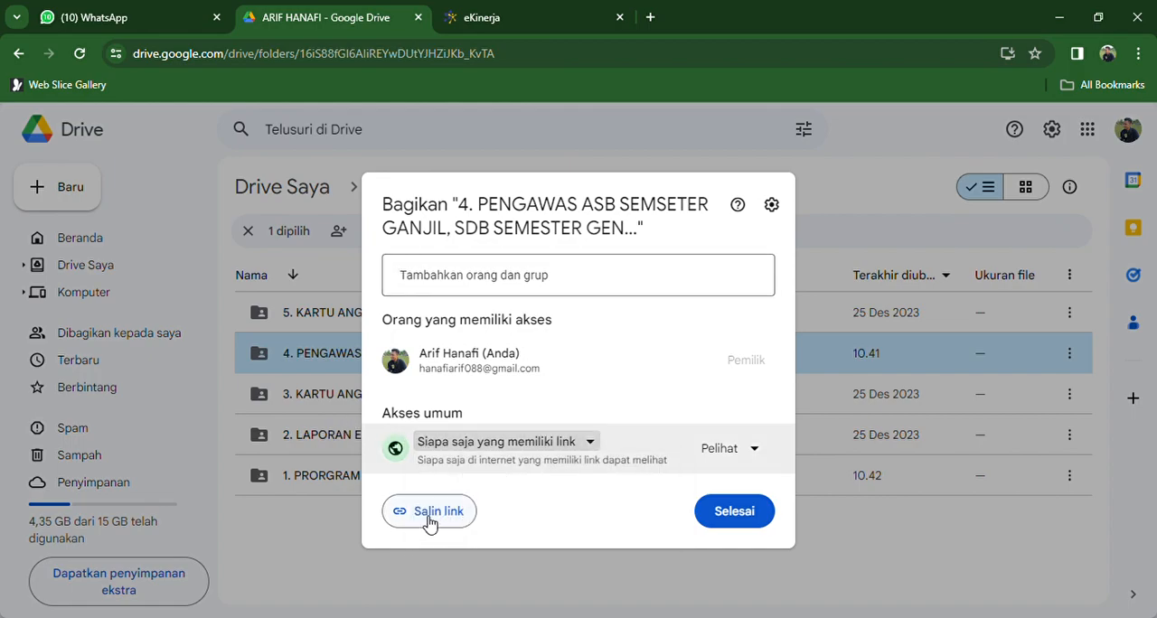
click(429, 512)
- In eKinerja, replace the link of the exam supervision evidence with the copied folder link and close the form without saving
click(493, 18)
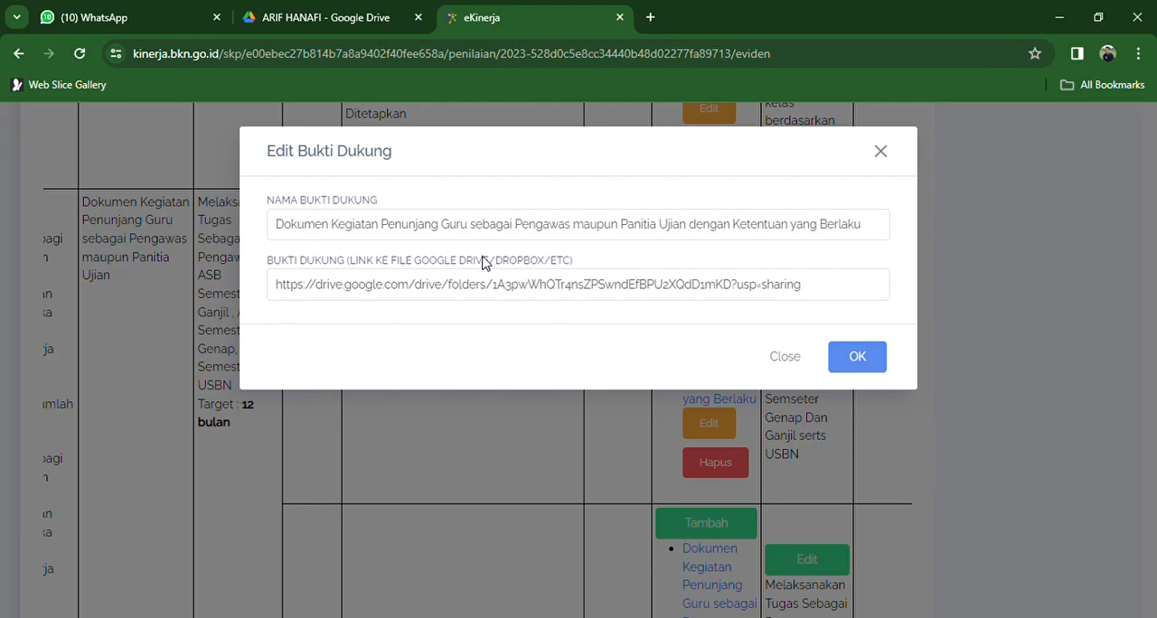
click(372, 291)
key(ctrl+a)
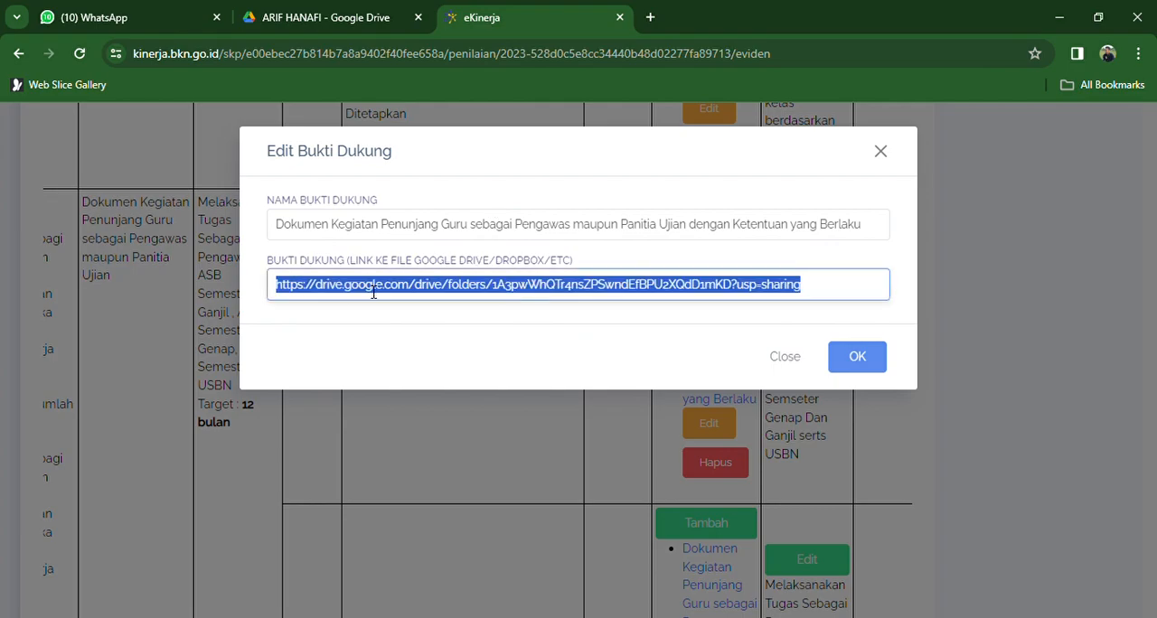
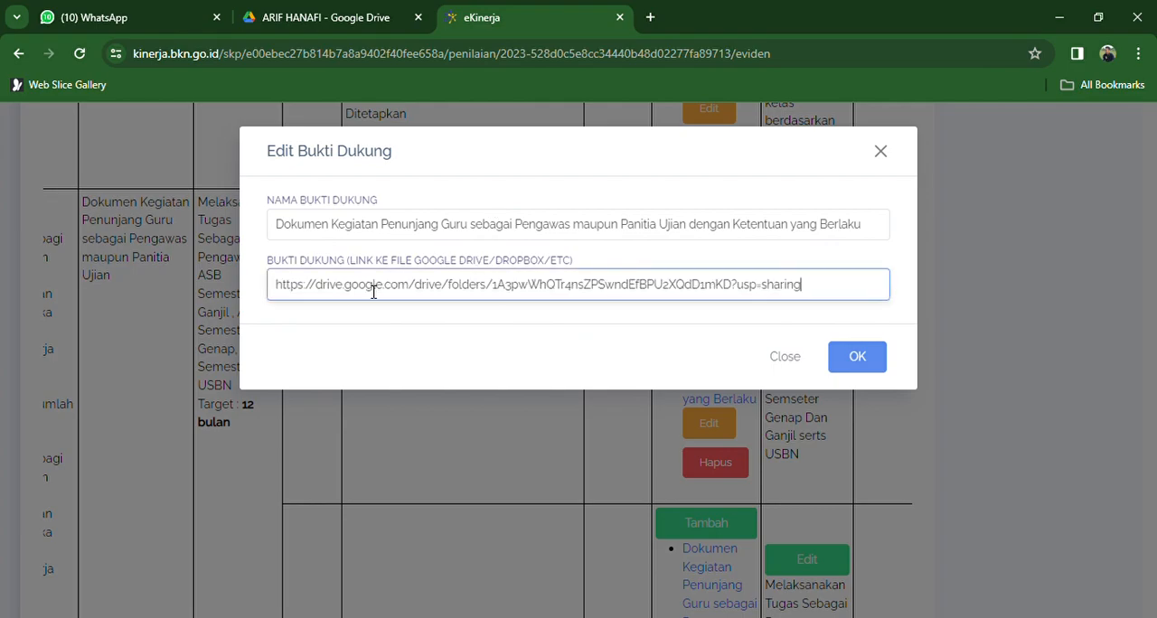
click(779, 357)
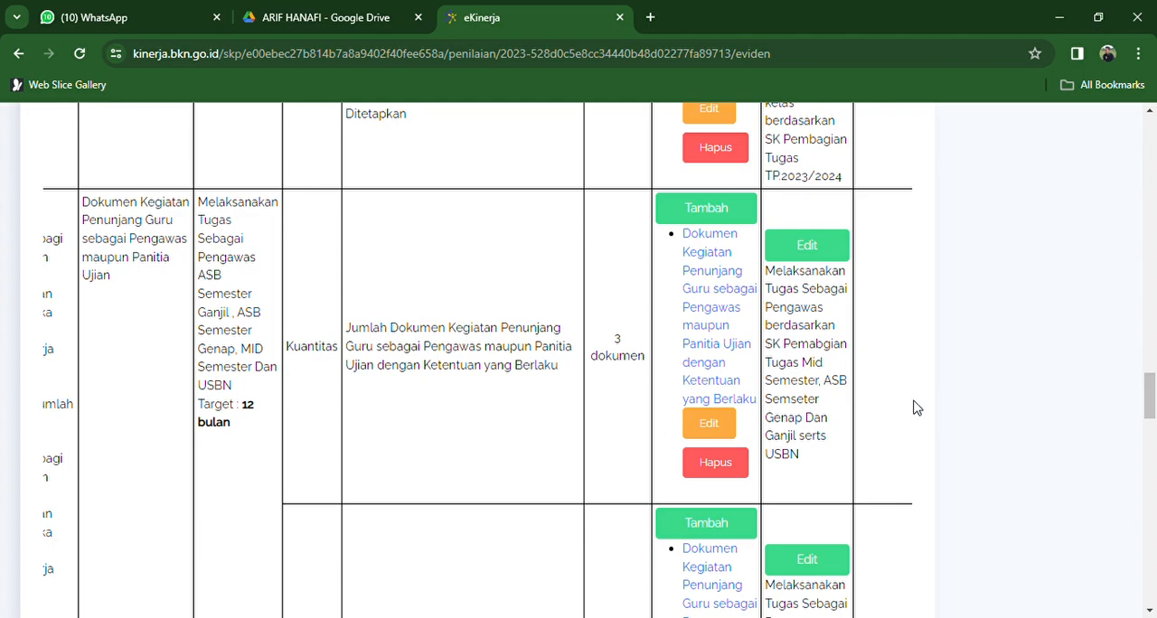
- Correct "serts" to "serta" in the Sumber Data of the fourth work result's Kuantitas Realisasi and save the entry
click(790, 242)
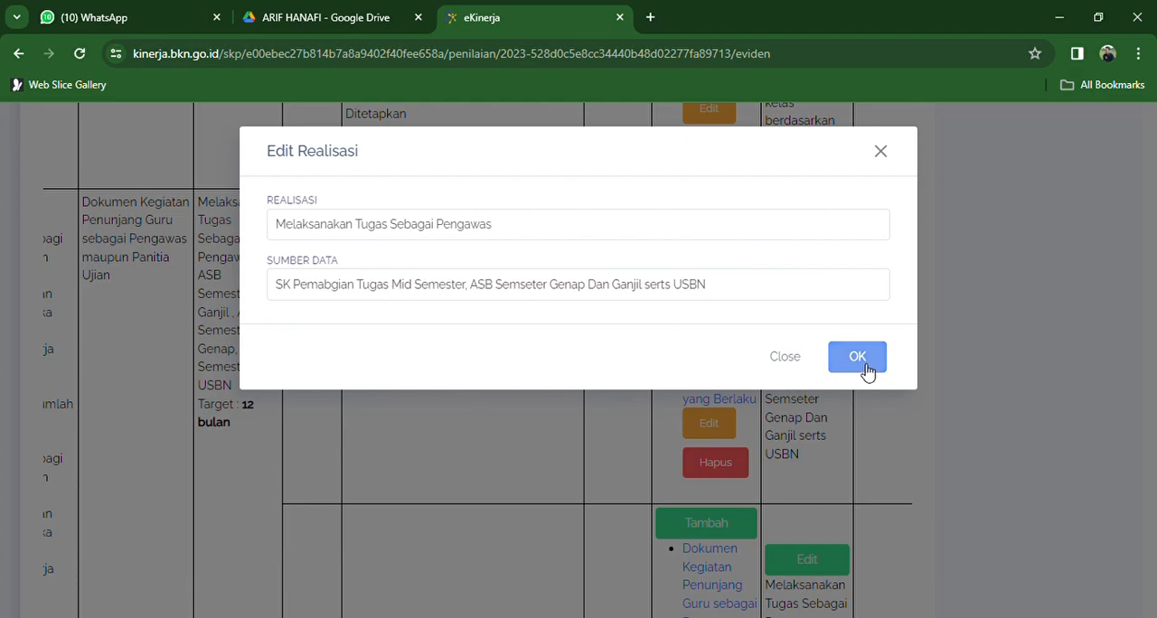
click(679, 294)
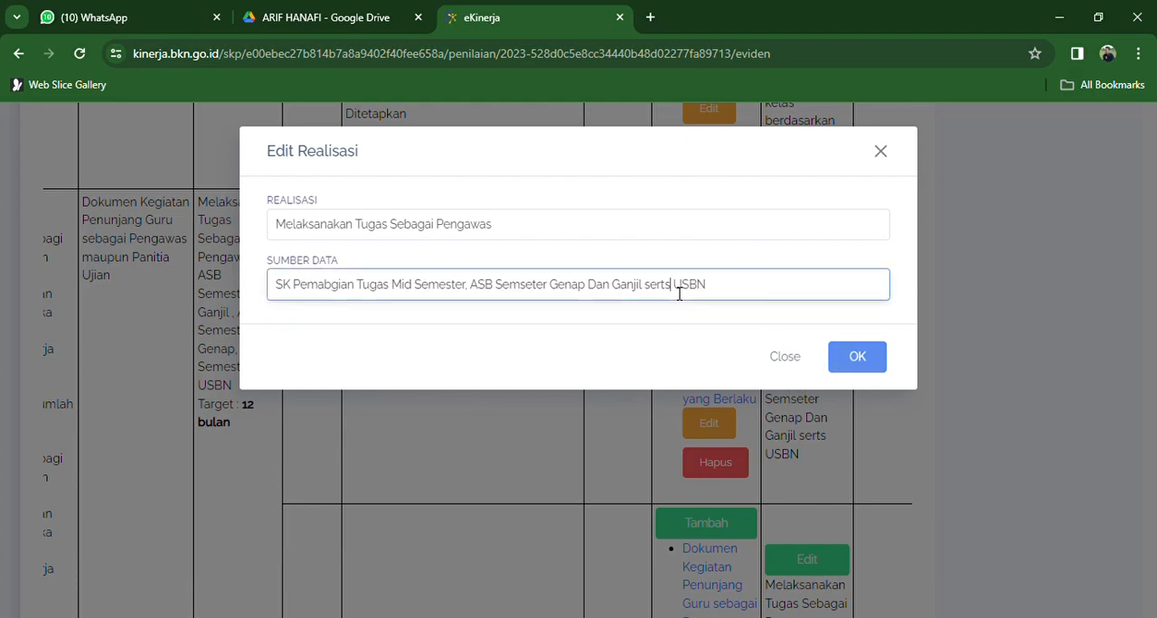
key(BackSpace)
text(a)
click(876, 354)
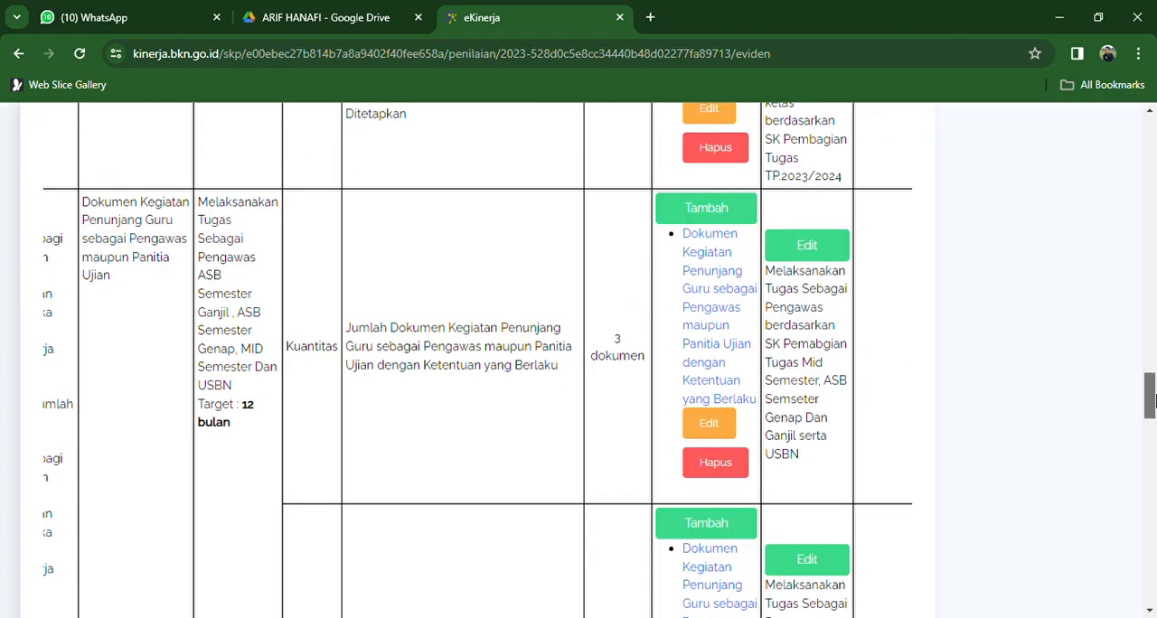
- Open the "Kartu PGRI" supporting evidence of the fifth work result's Kuantitas indicator under Tambahan for editing
drag(1150, 401, 1152, 406)
scroll(468, 354, left, 3)
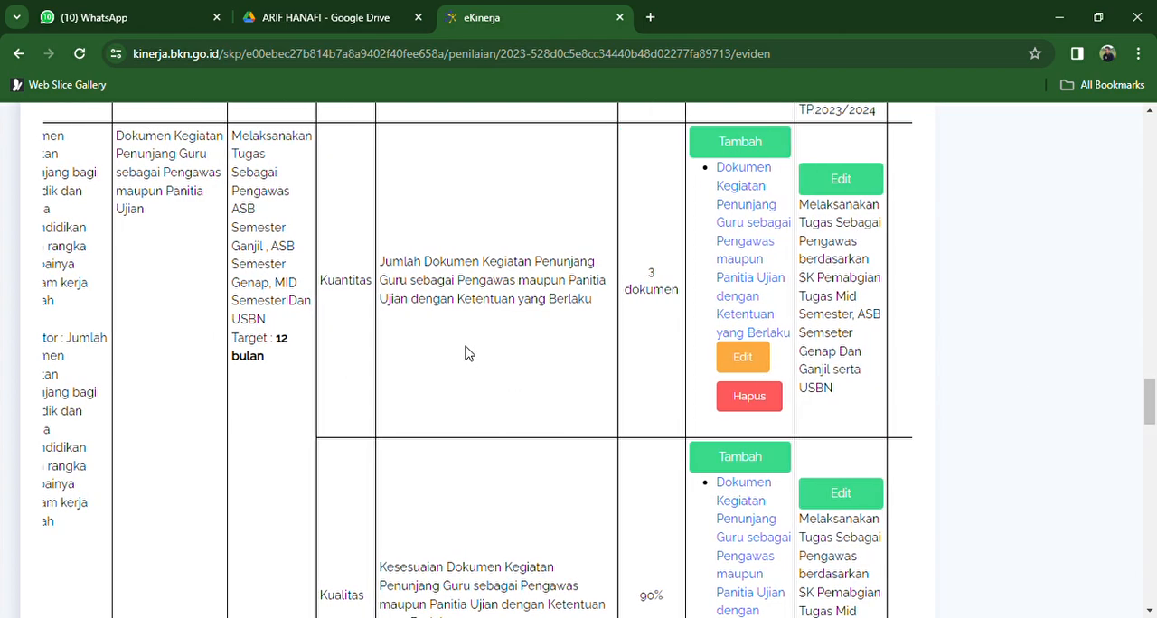
scroll(468, 354, down, 2)
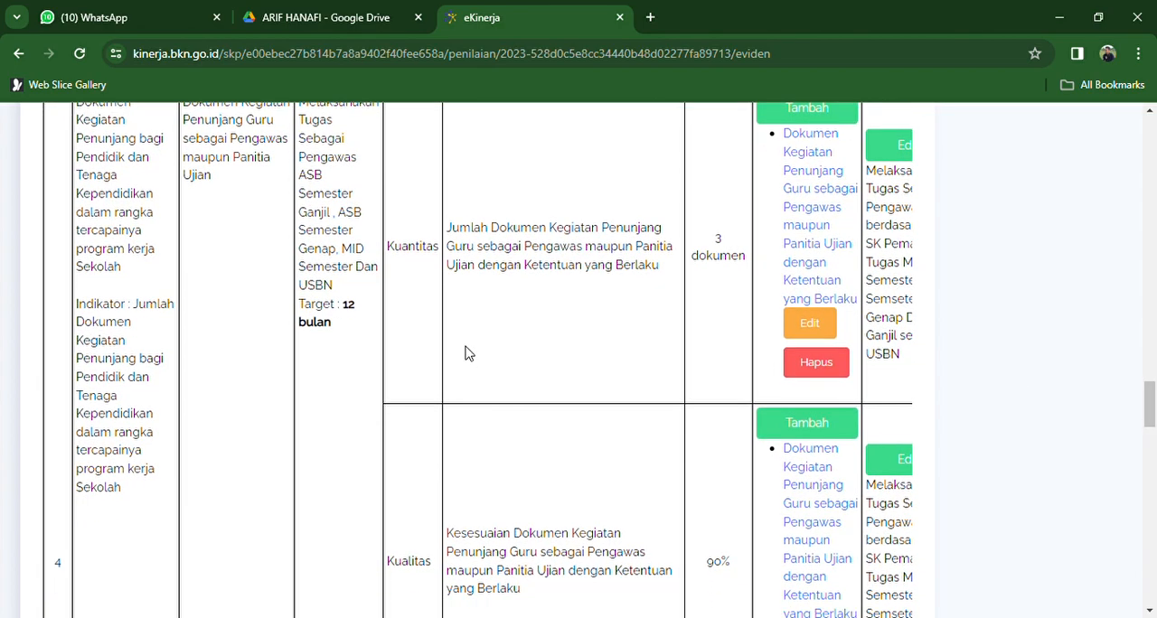
scroll(468, 354, down, 5)
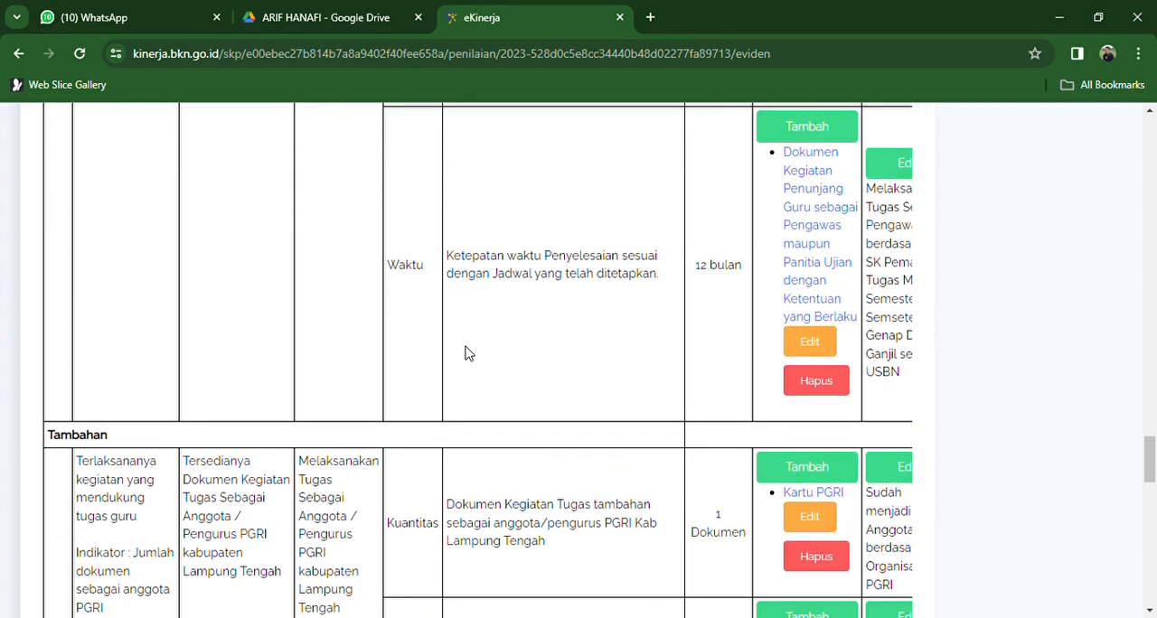
scroll(468, 353, up, 1)
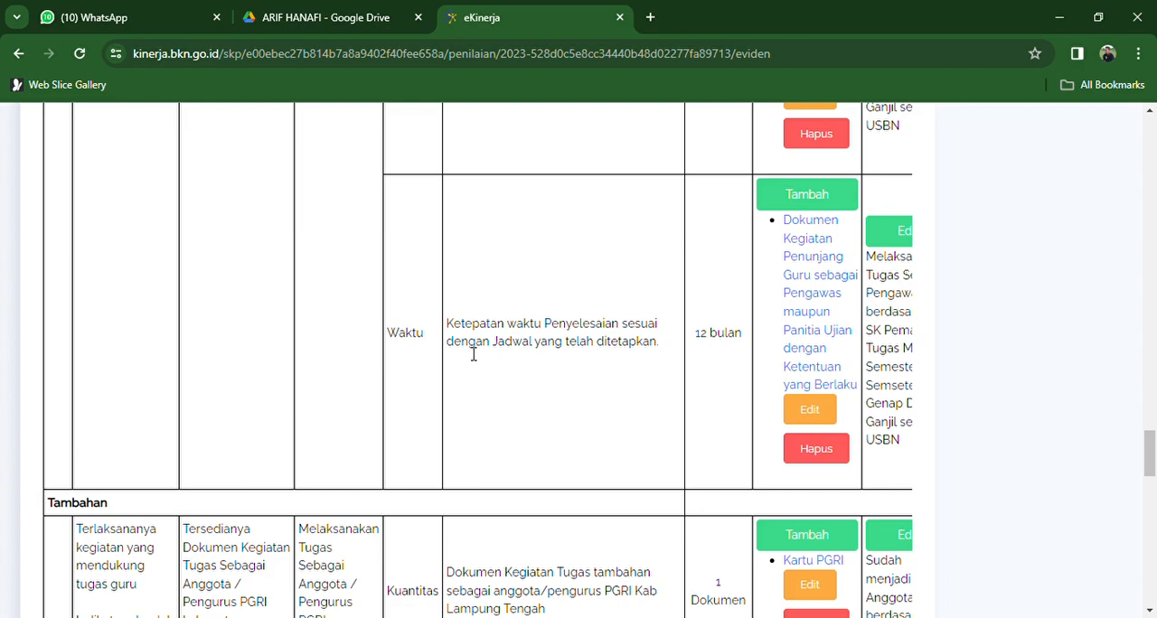
scroll(470, 354, down, 3)
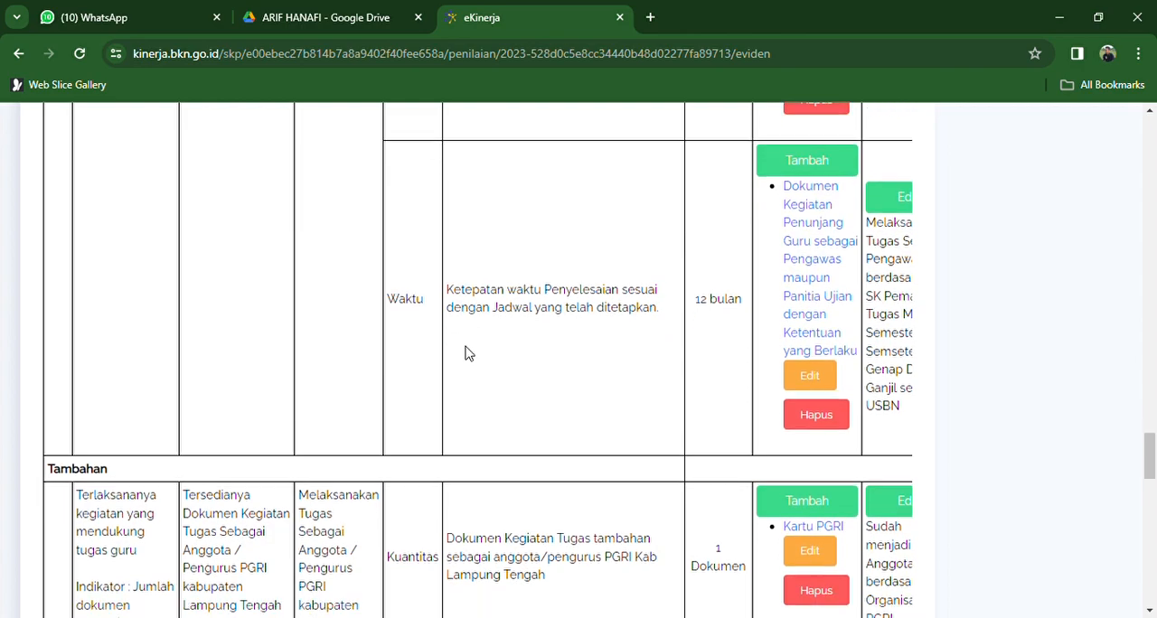
scroll(468, 353, down, 3)
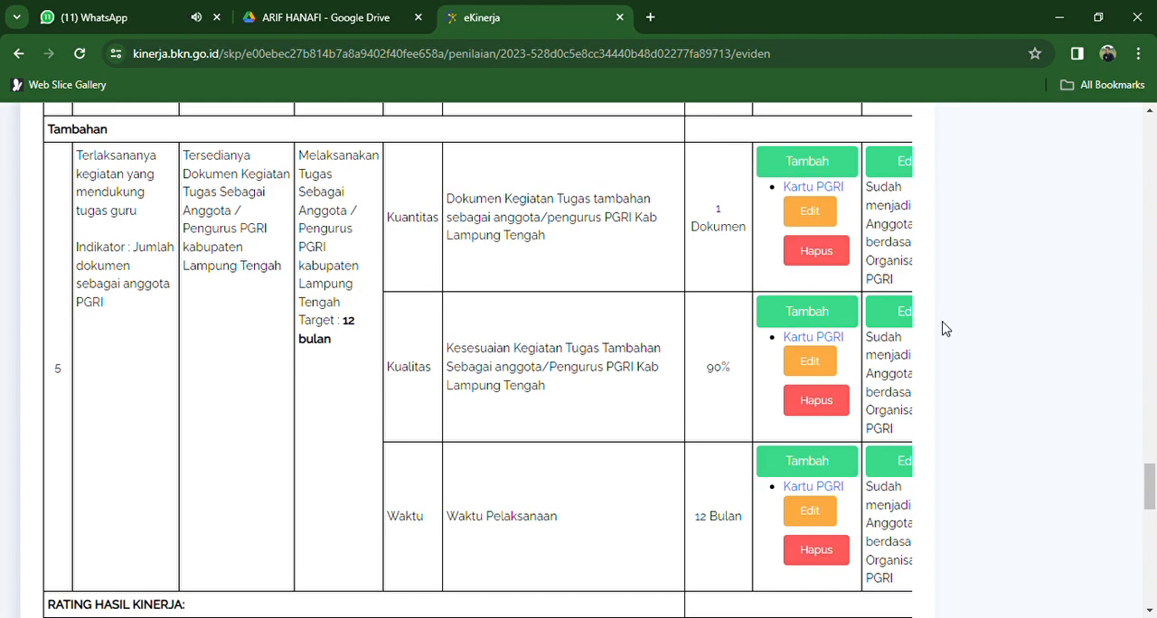
click(809, 210)
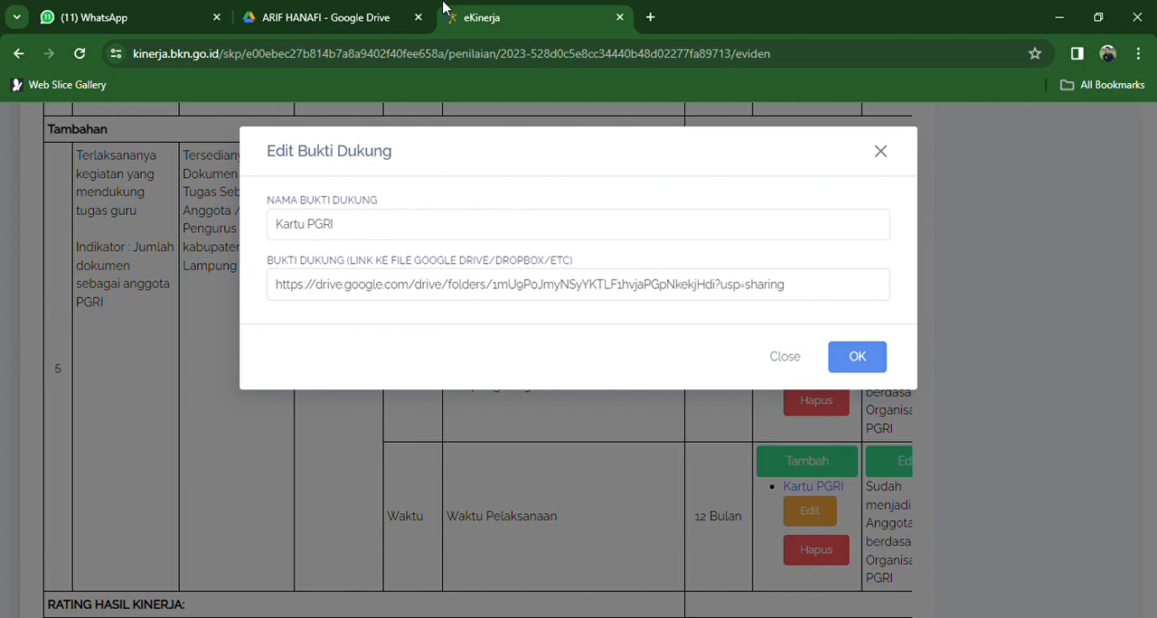
- In Google Drive, copy the share link of the "5. KARTU ANGGOTA PGRI" folder, keeping access for anyone with the link
click(357, 11)
click(465, 517)
click(362, 312)
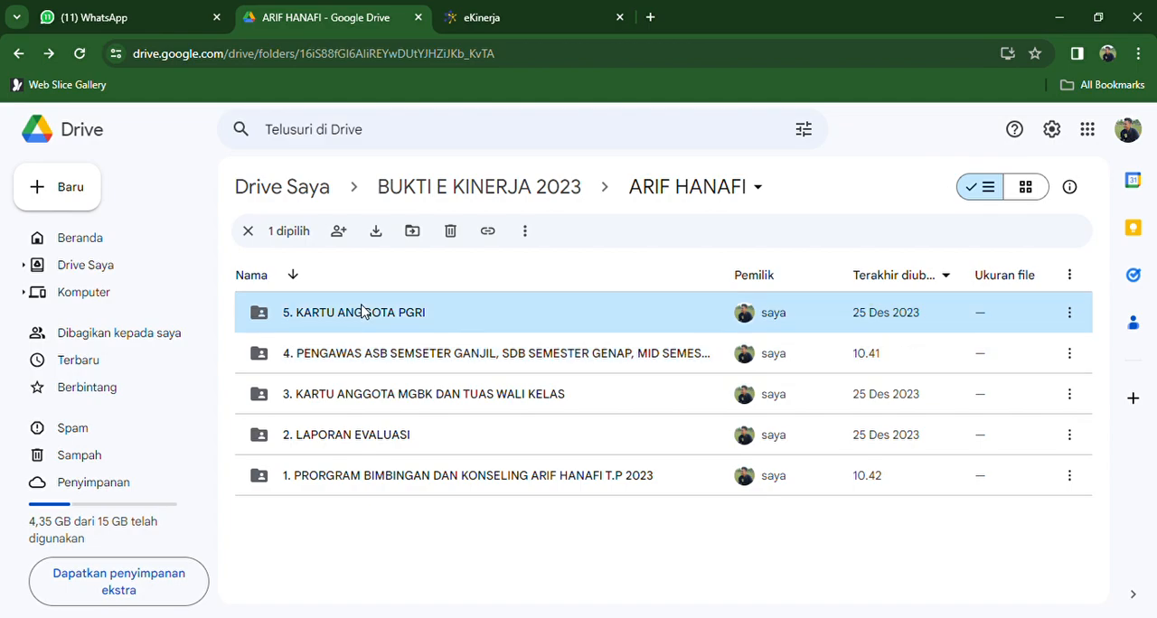
right_click(362, 312)
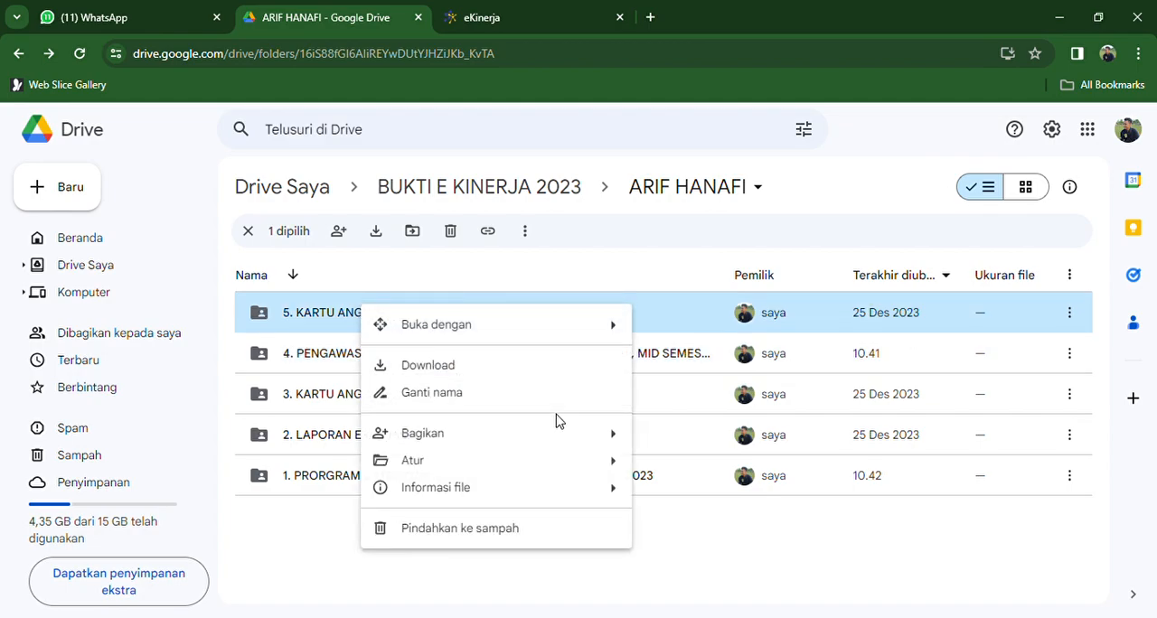
mouse_move(614, 449)
click(673, 470)
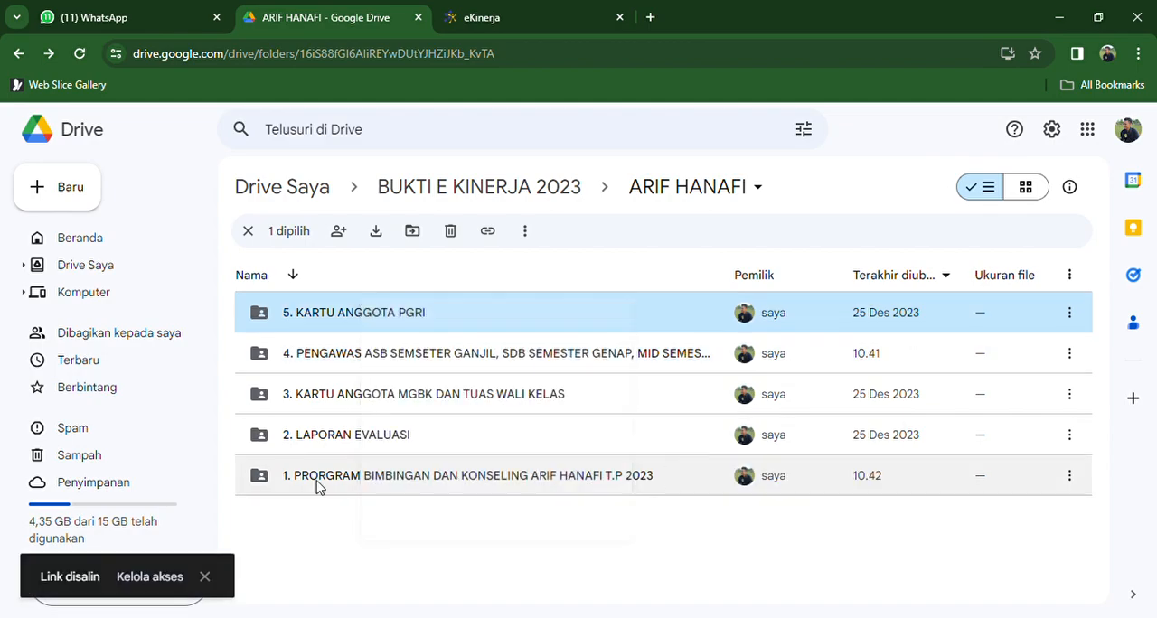
click(149, 576)
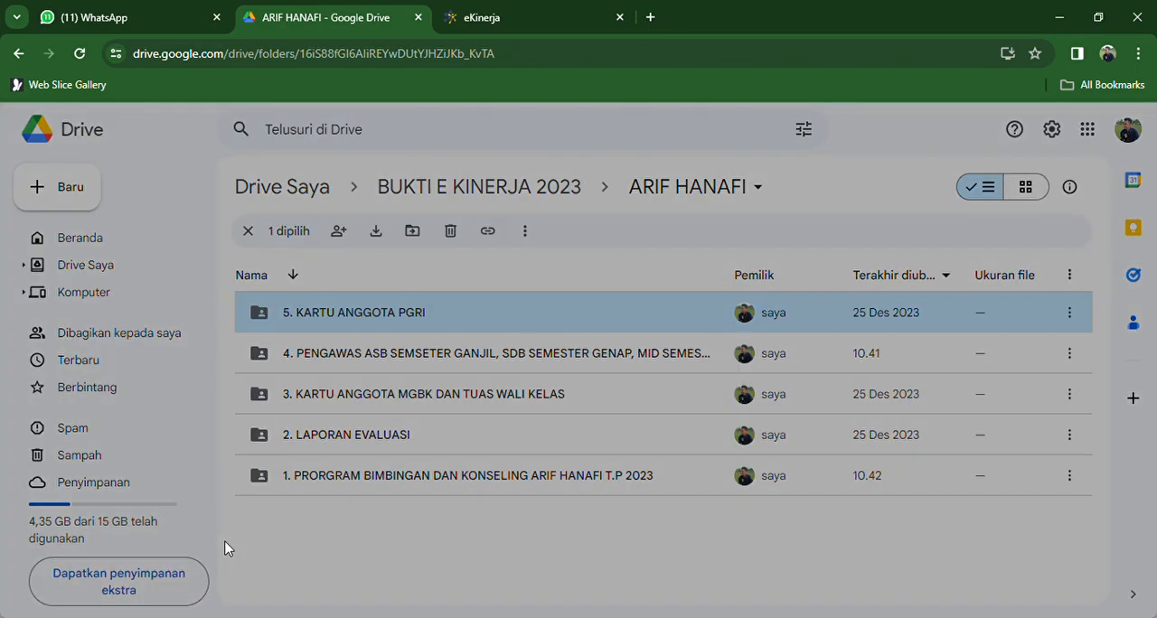
click(475, 434)
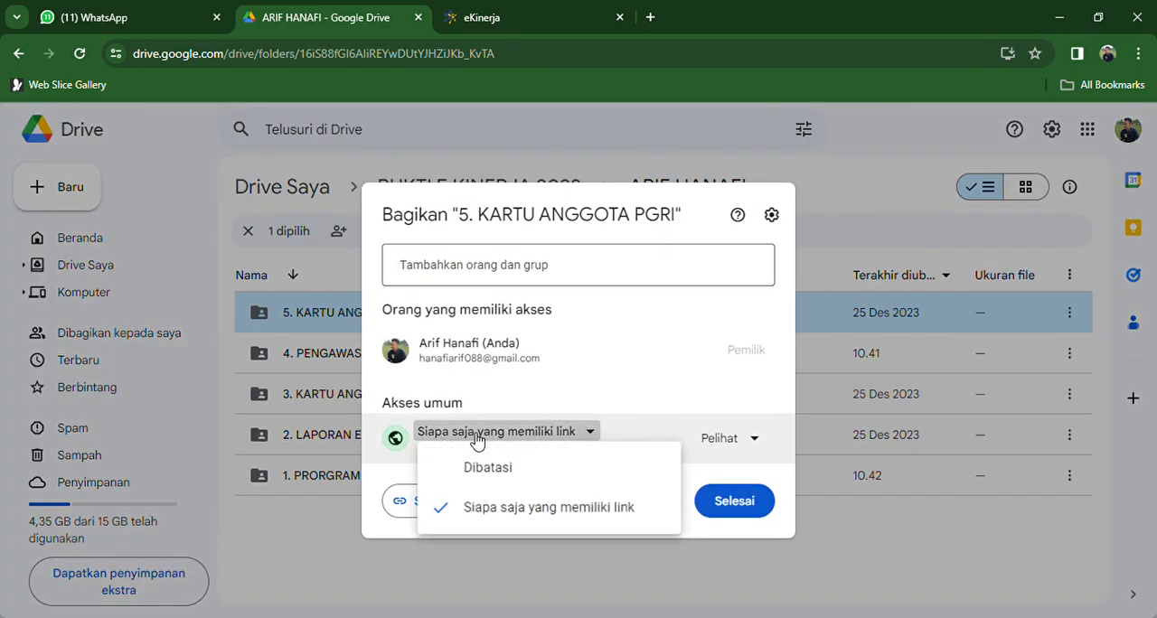
click(483, 511)
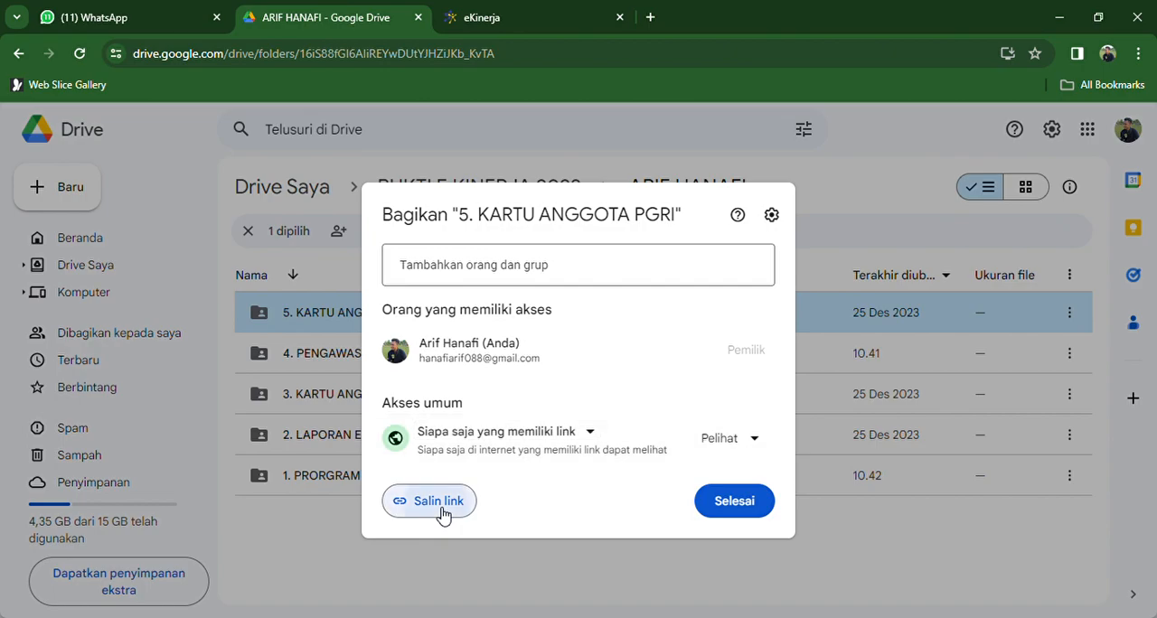
click(444, 514)
- In eKinerja, replace the link of the "Kartu PGRI" evidence with the copied folder link and close the form without saving
click(501, 17)
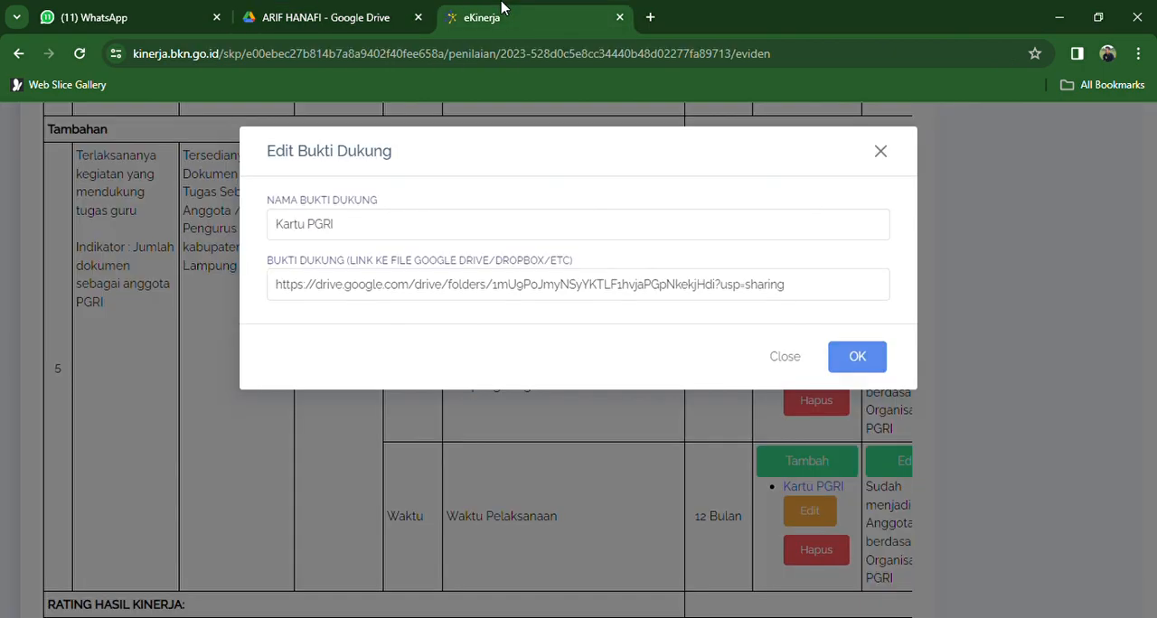
click(431, 296)
key(ctrl+a)
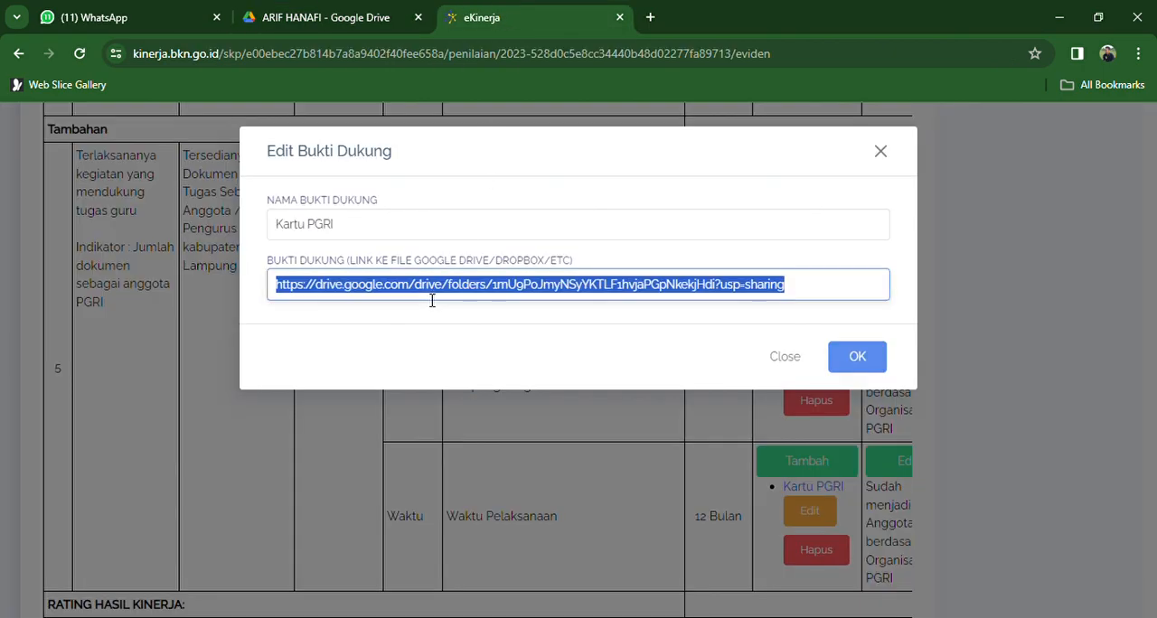
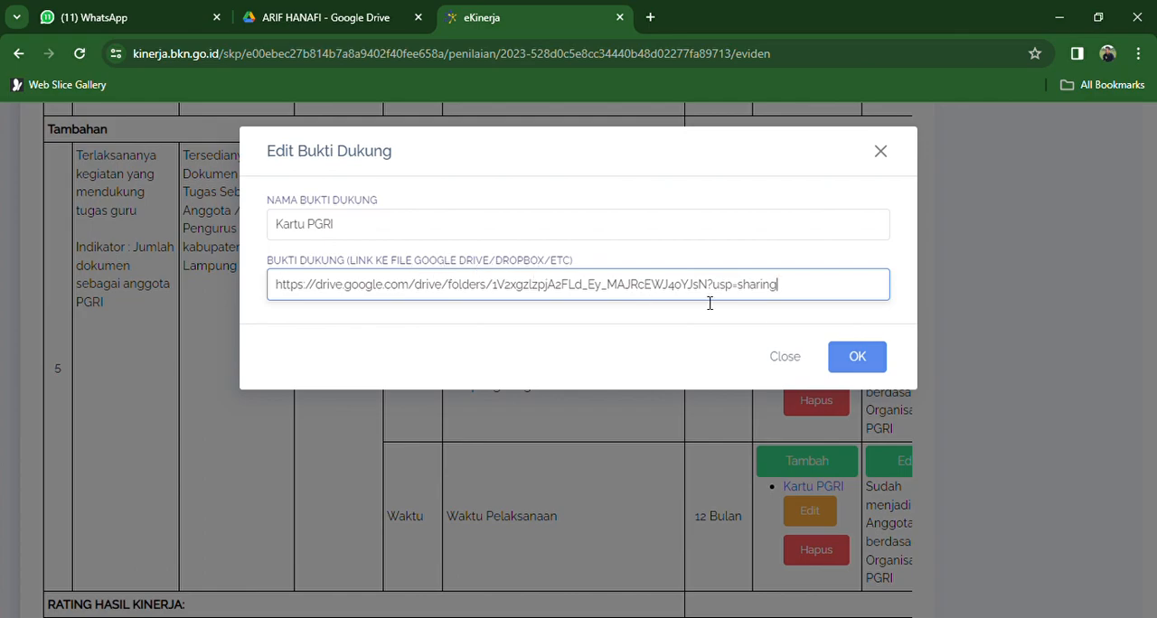
click(783, 360)
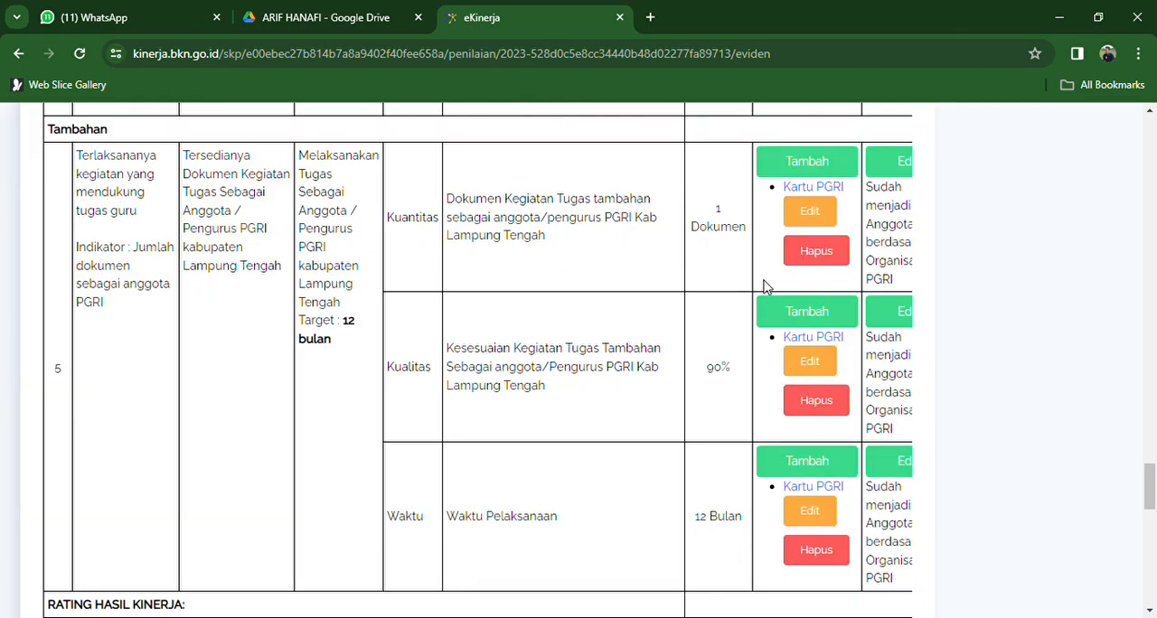
- Open the Realisasi entry of the fifth work result's Kuantitas indicator and save it without edits
click(899, 168)
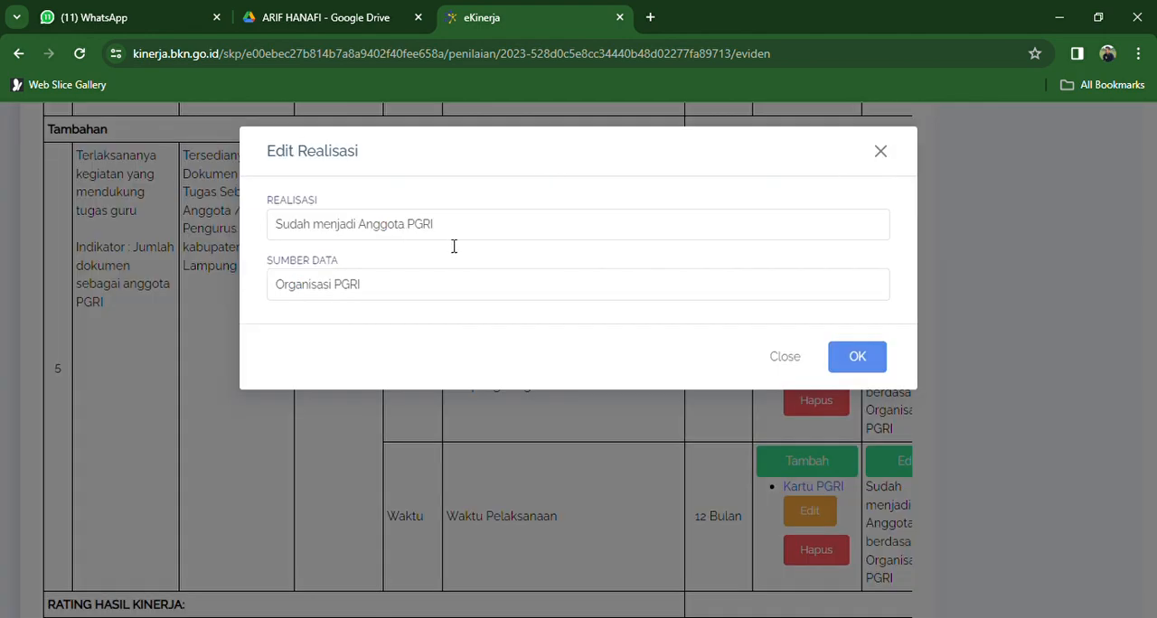
click(847, 366)
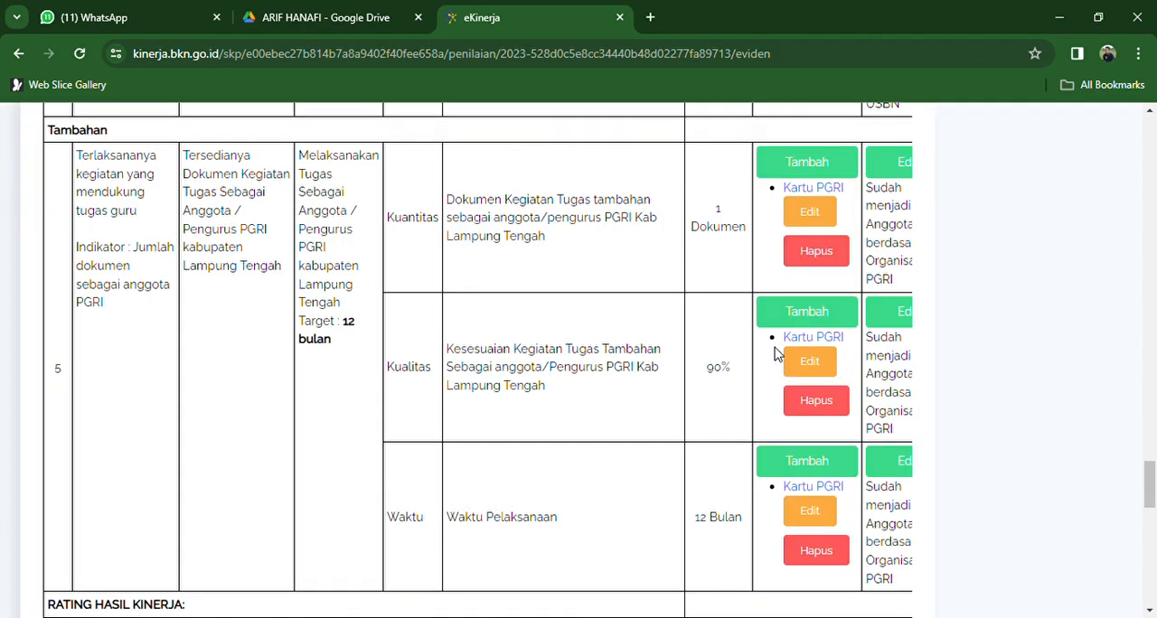
- Leave the January 2023 supporting evidence page and return to the Penilaian SKP period list at the Bulanan-Januari entry
scroll(1149, 506, down, 4)
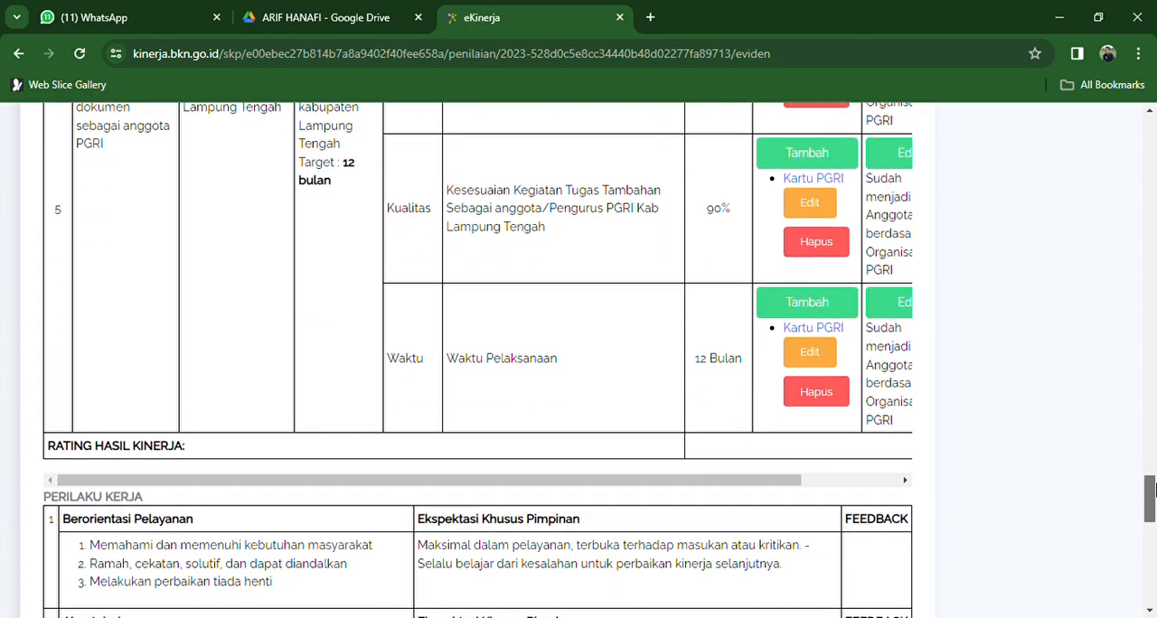
drag(1152, 509, 1152, 136)
click(925, 156)
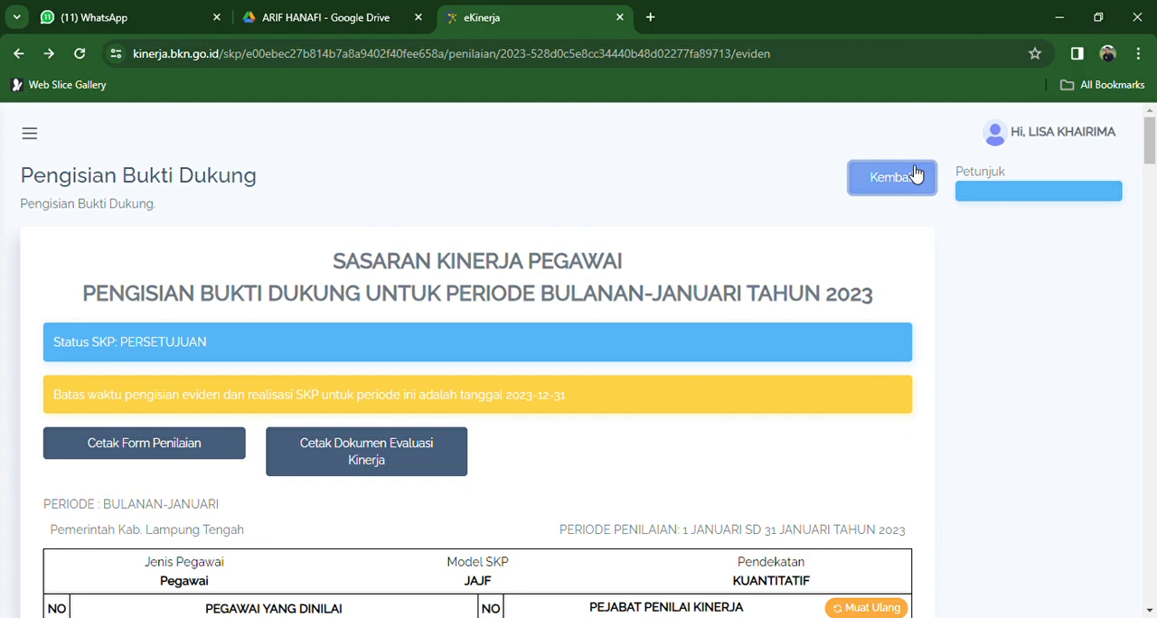
click(915, 173)
drag(1151, 154, 1152, 186)
click(644, 343)
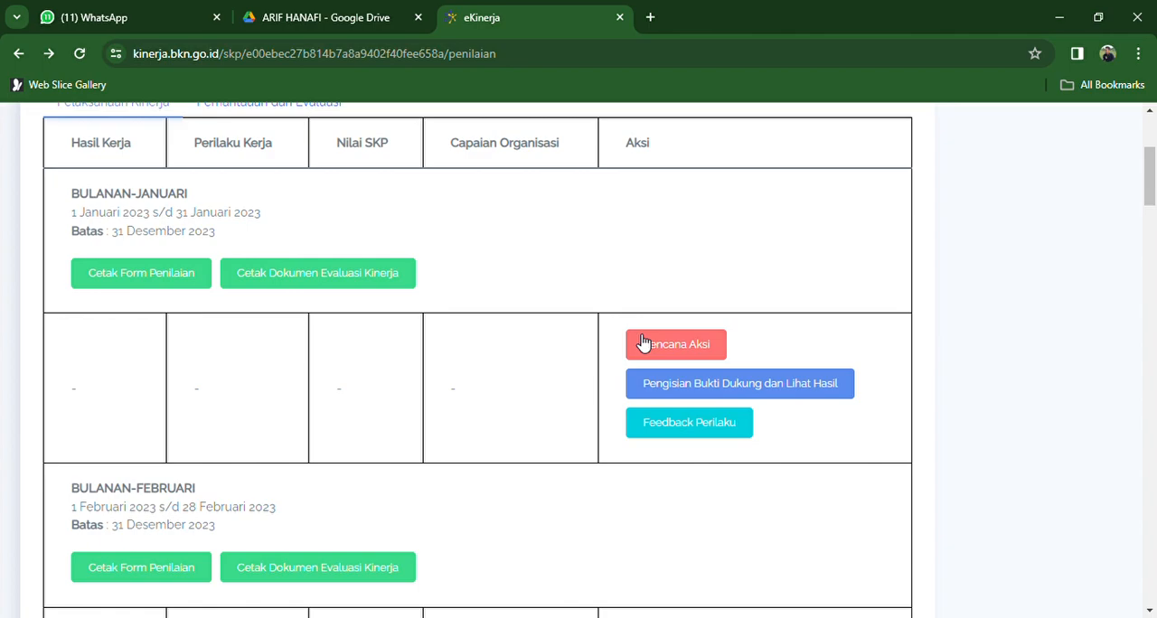
- Open the Pengisian Bukti Dukung page of the Tahunan final period for 2023
drag(1153, 179, 1154, 556)
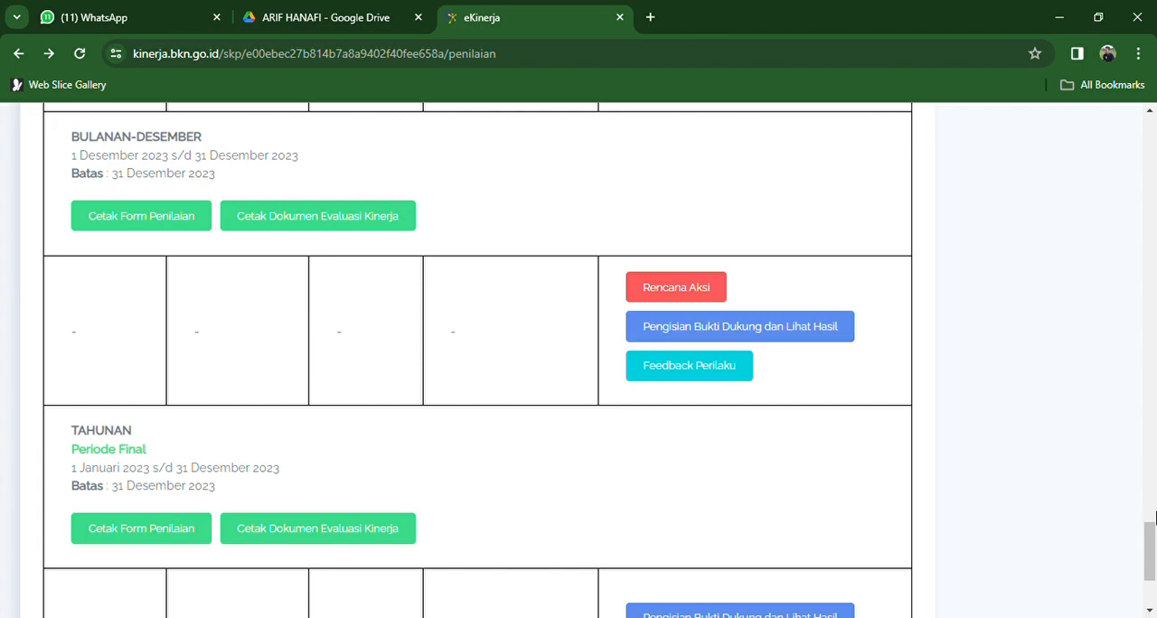
drag(1150, 535, 1153, 554)
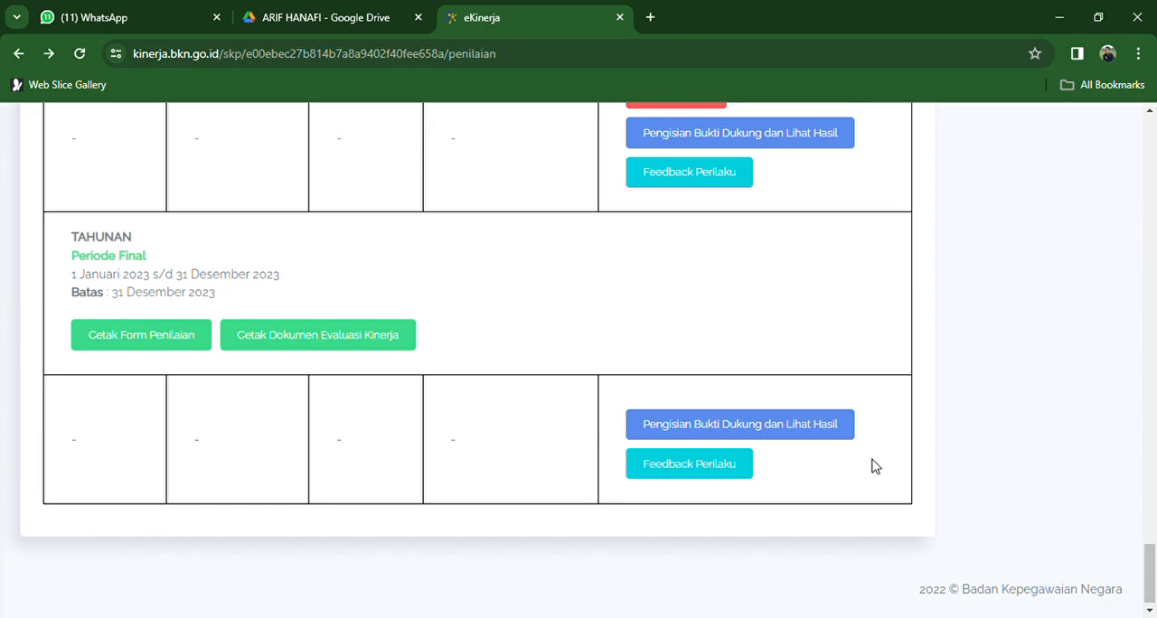
click(793, 439)
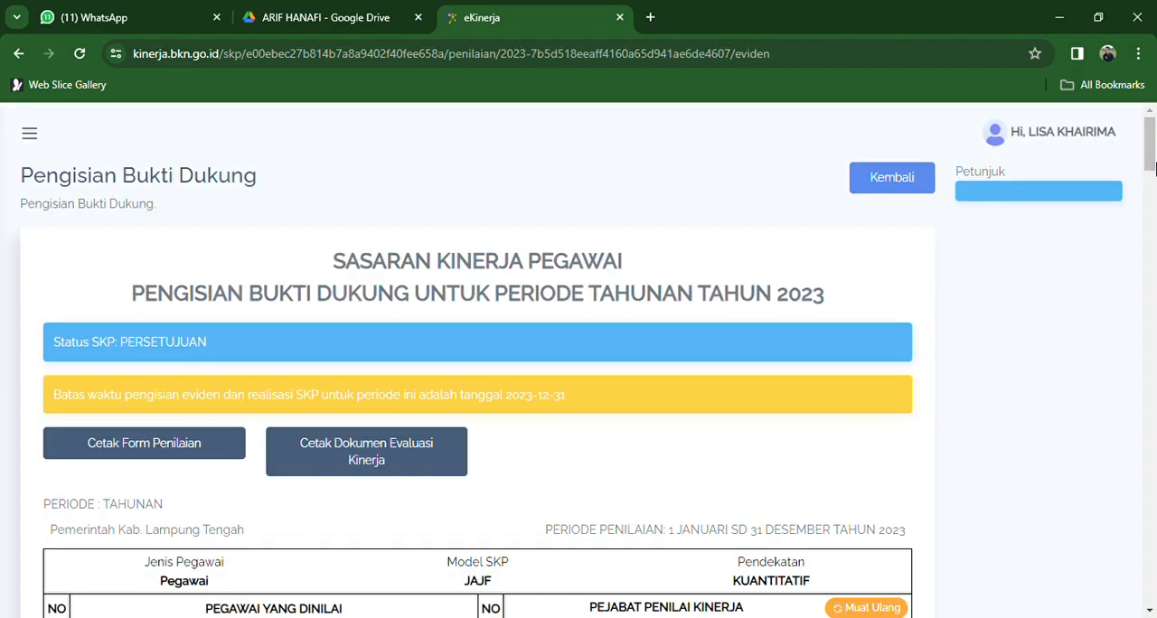
- Look through the Tahunan 2023 supporting evidence page and return to the start of the Penilaian SKP overview
drag(1153, 177, 1151, 387)
drag(1152, 361, 1152, 145)
click(920, 129)
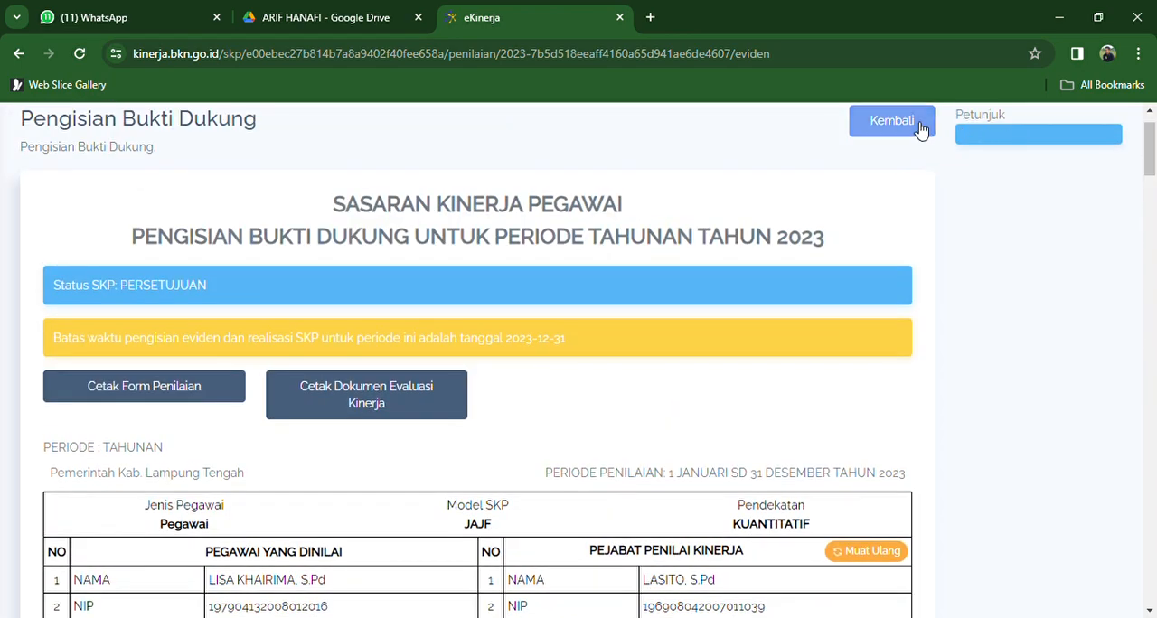
mouse_move(1154, 148)
mouse_down()
mouse_move(1154, 253)
mouse_move(1153, 127)
mouse_up()
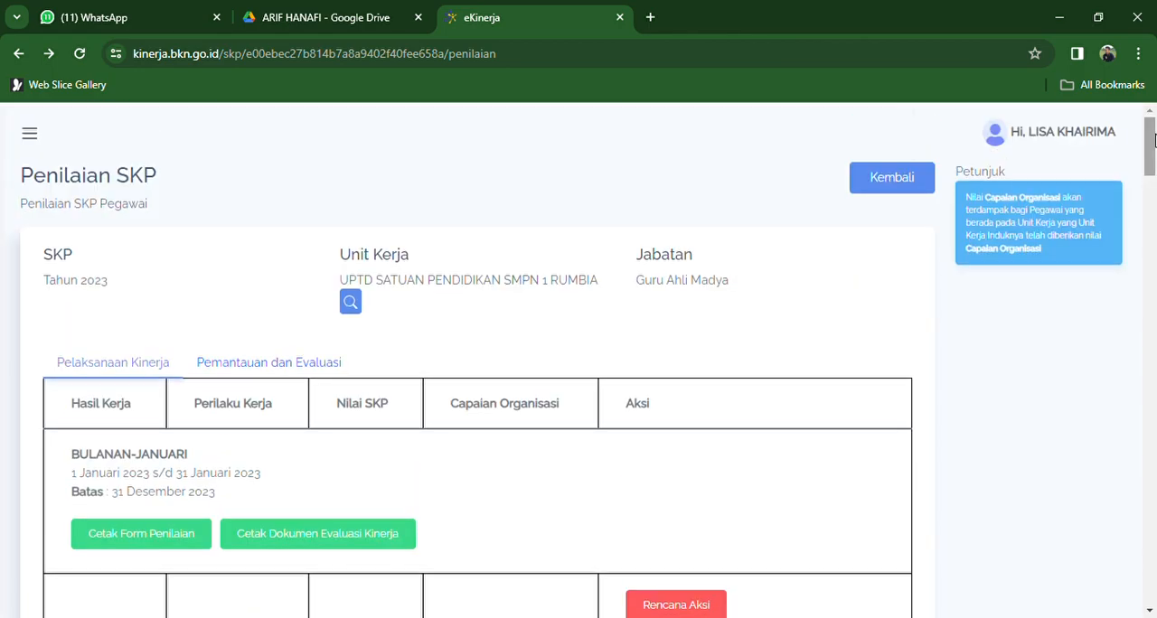